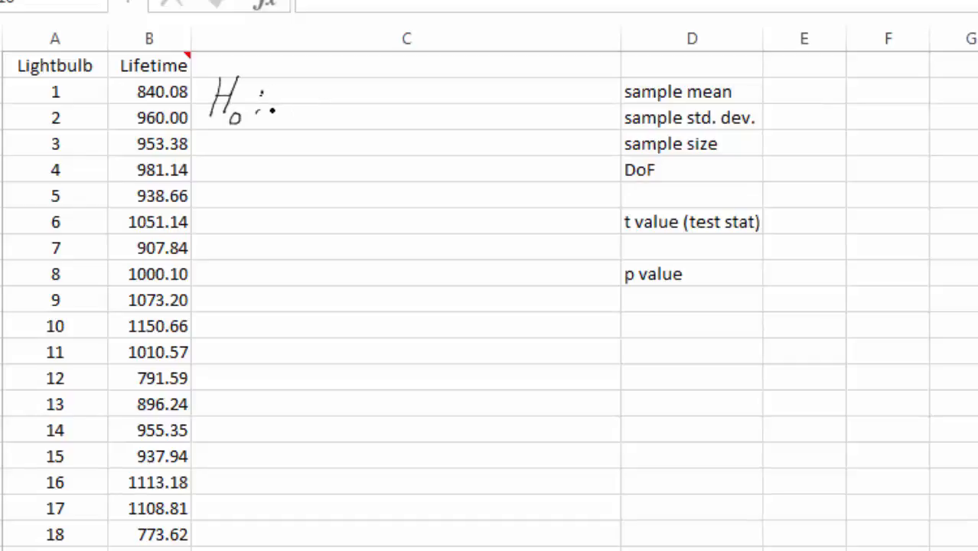
Handwrite the null hypothesis as μ ≤ 1000 after the H₀ label in column C
mouse_move(277, 113)
mouse_down()
mouse_move(292, 99)
mouse_move(312, 118)
mouse_up()
mouse_move(316, 104)
mouse_down()
mouse_move(346, 111)
mouse_move(357, 96)
mouse_move(374, 97)
mouse_up()
drag(392, 94, 390, 97)
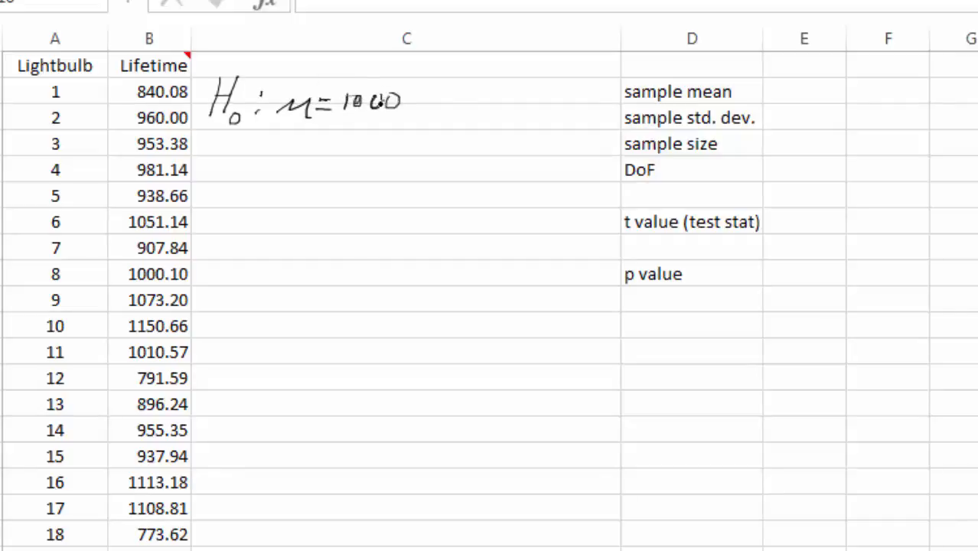
click(330, 92)
mouse_move(327, 91)
mouse_down()
mouse_move(328, 101)
mouse_move(320, 97)
mouse_move(334, 101)
mouse_up()
Handwrite the alternative hypothesis H₁: μ₁ > 1000 below the null hypothesis, and add a subscript 0 to the null hypothesis's μ
mouse_move(217, 160)
mouse_down()
mouse_move(213, 182)
mouse_move(231, 168)
mouse_move(236, 195)
mouse_move(297, 160)
mouse_move(311, 181)
mouse_up()
click(256, 170)
click(254, 179)
drag(320, 120, 320, 122)
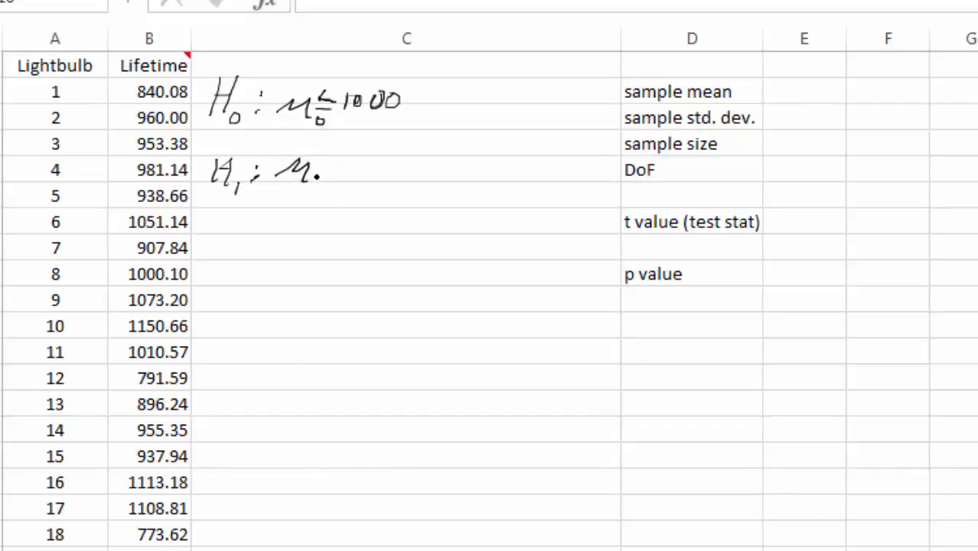
drag(314, 175, 315, 193)
mouse_move(333, 159)
mouse_down()
mouse_move(335, 177)
mouse_move(368, 180)
mouse_move(388, 164)
mouse_move(418, 163)
mouse_up()
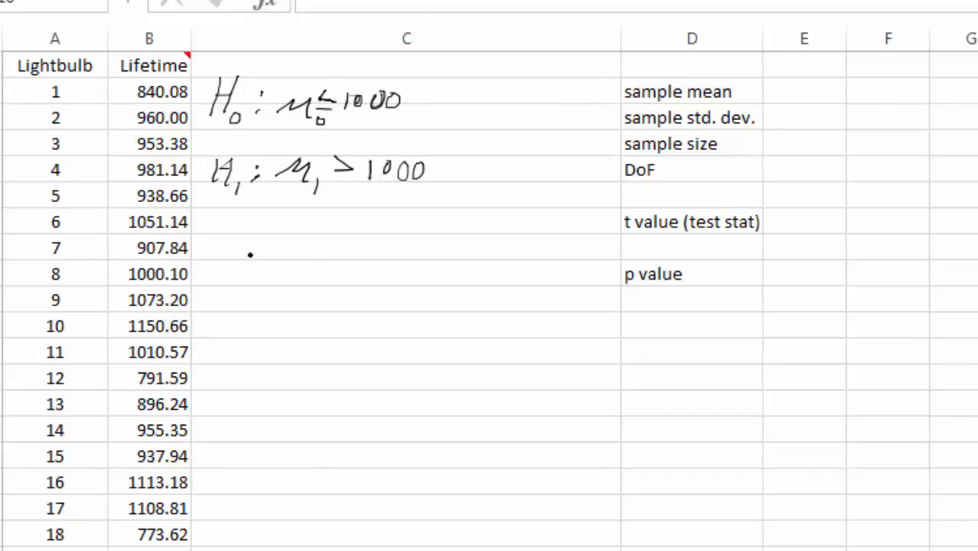
drag(221, 158, 216, 187)
mouse_move(215, 176)
mouse_down()
mouse_move(235, 171)
mouse_move(232, 186)
mouse_up()
click(803, 98)
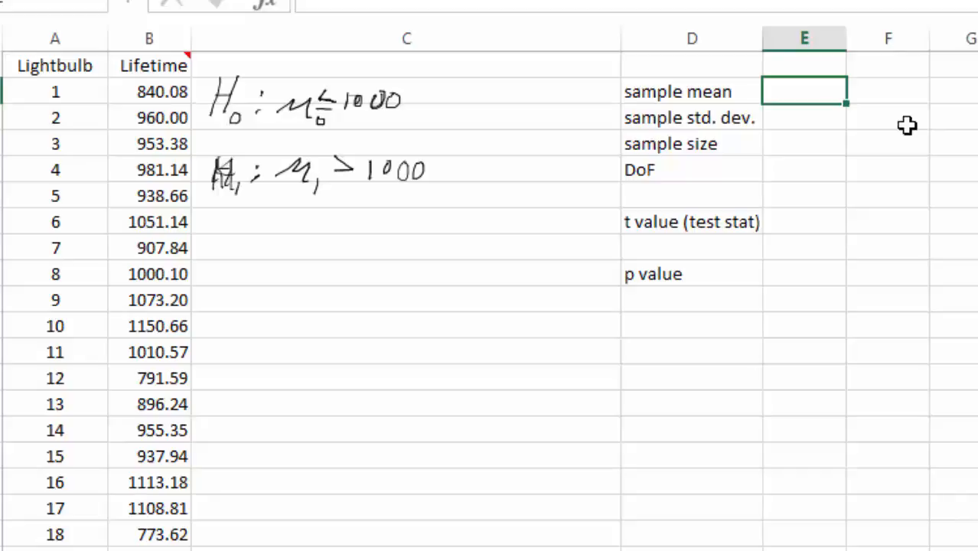
click(776, 117)
click(785, 138)
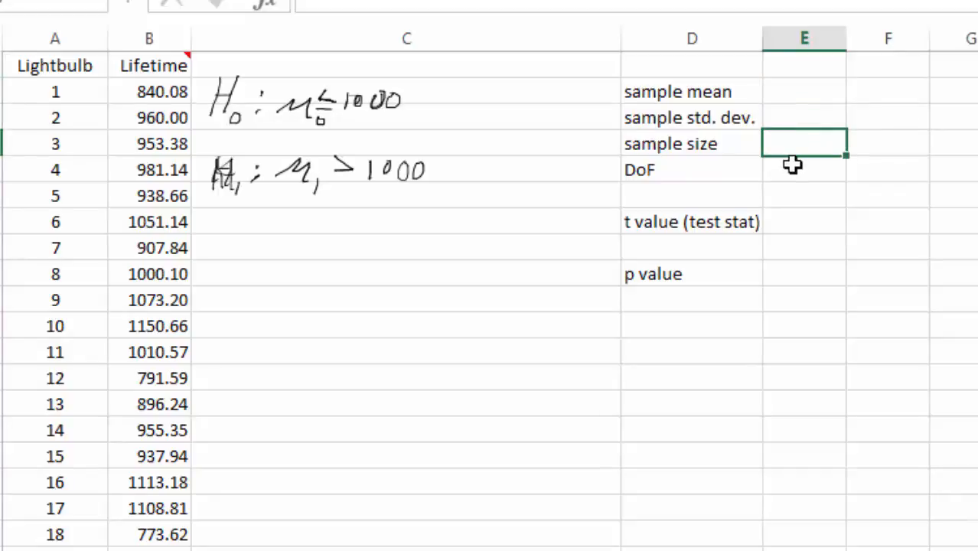
click(792, 167)
click(812, 222)
click(813, 264)
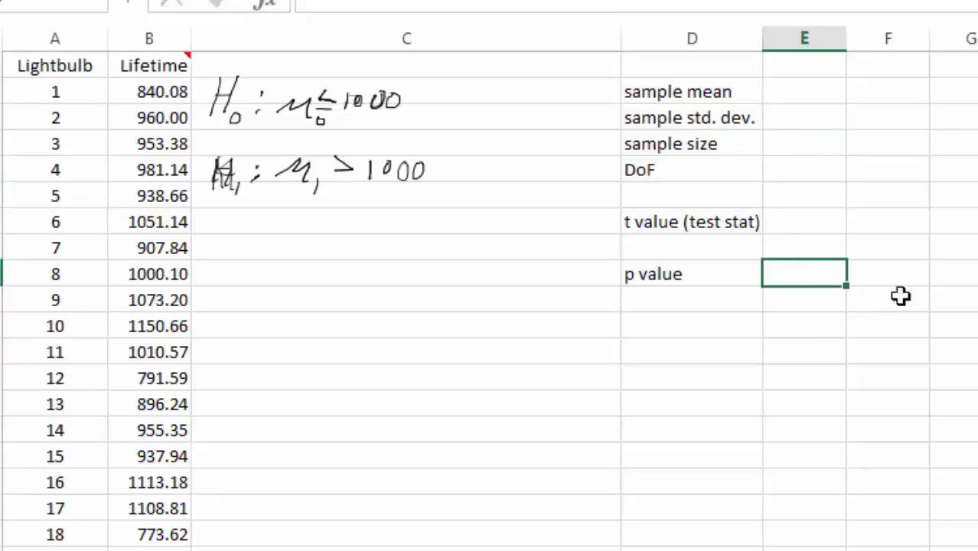
Calculate the sample mean in E2 with the AVERAGE function over the lifetimes in B2:B101
click(808, 91)
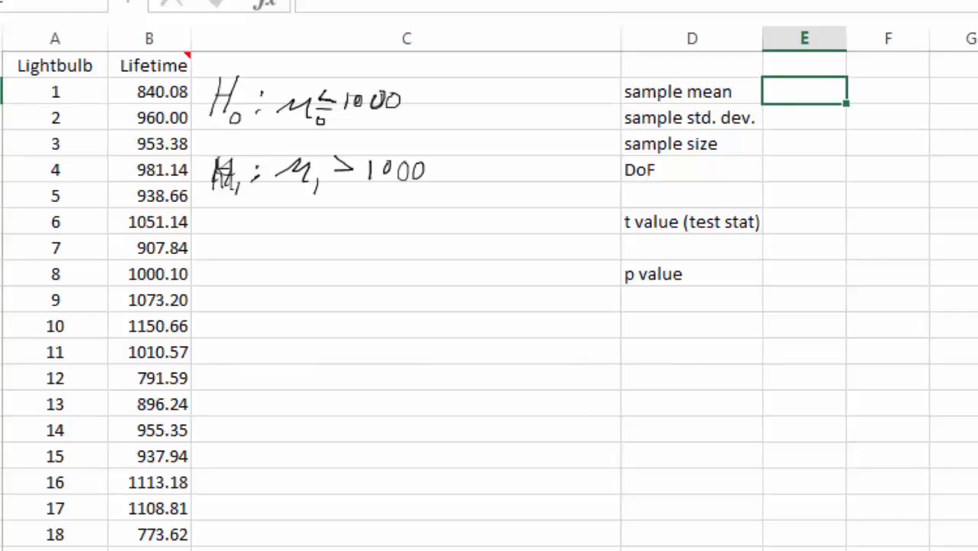
text(=average()
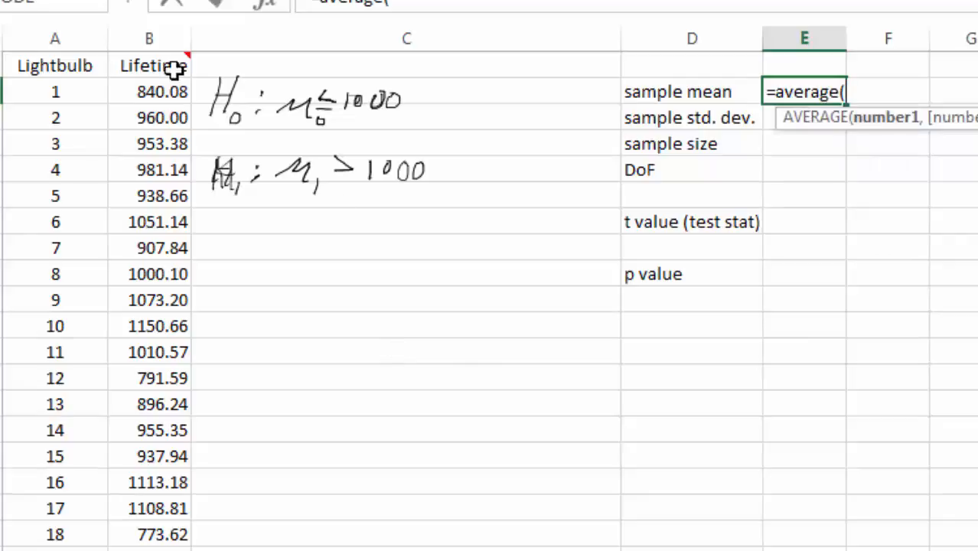
drag(164, 92, 153, 550)
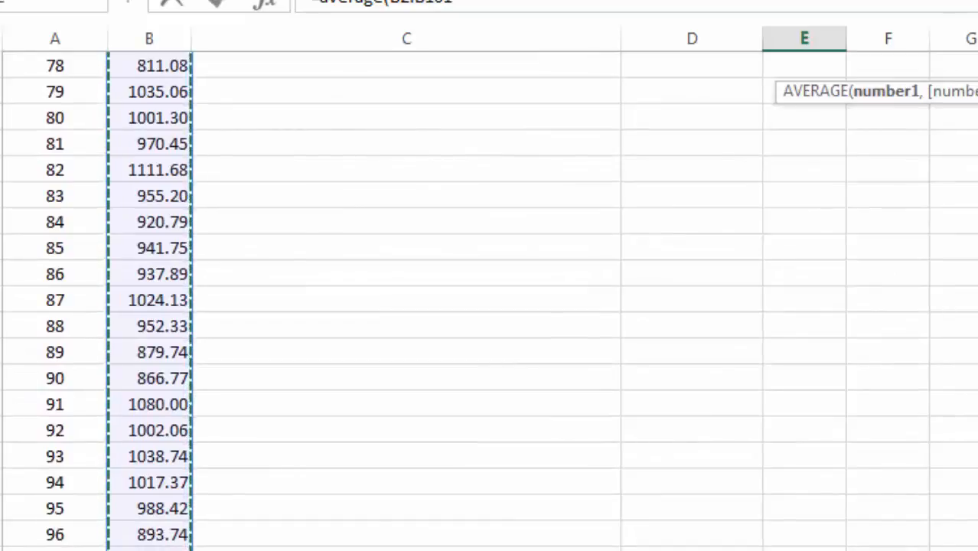
key(Return)
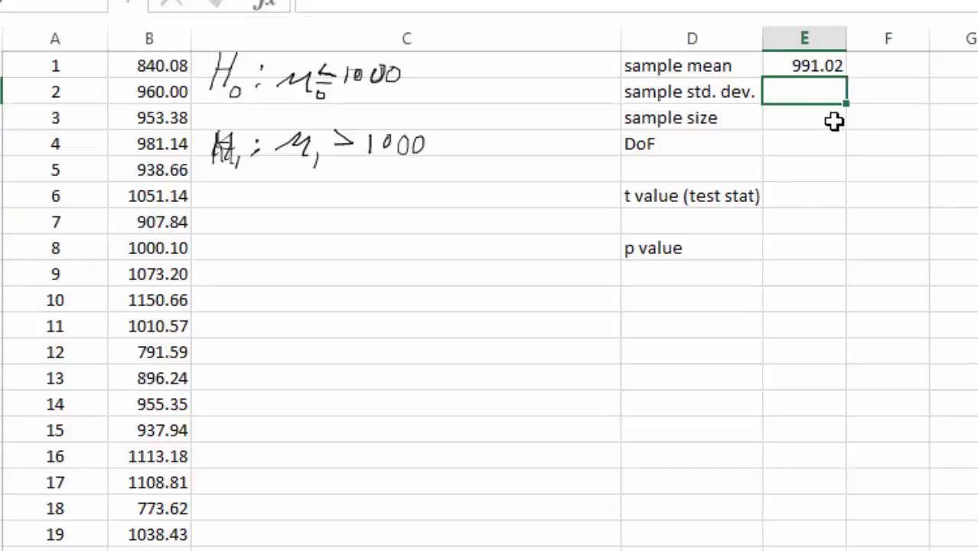
Calculate the sample standard deviation in E3 with the formula =STDEV.S(B2:B101)
text(=stdev)
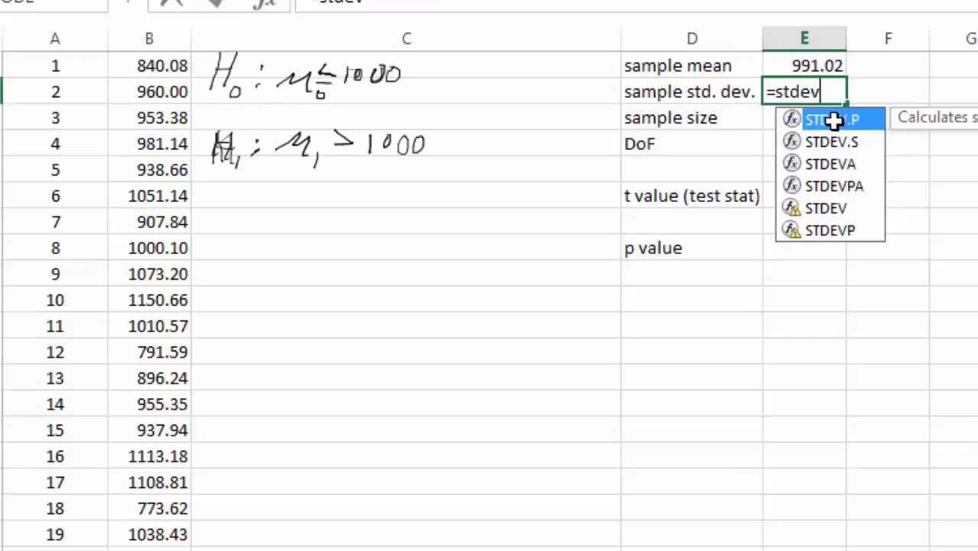
text(.s()
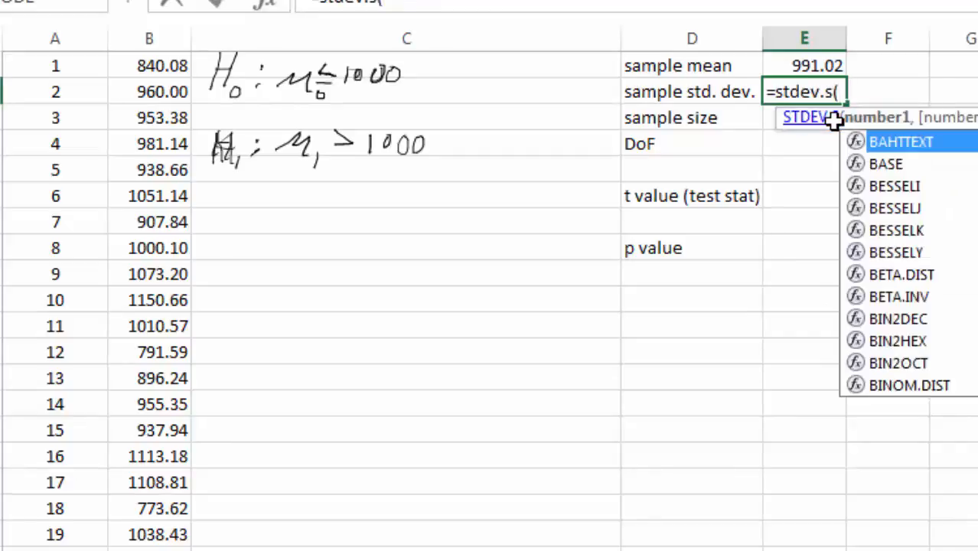
text(b2:b101)
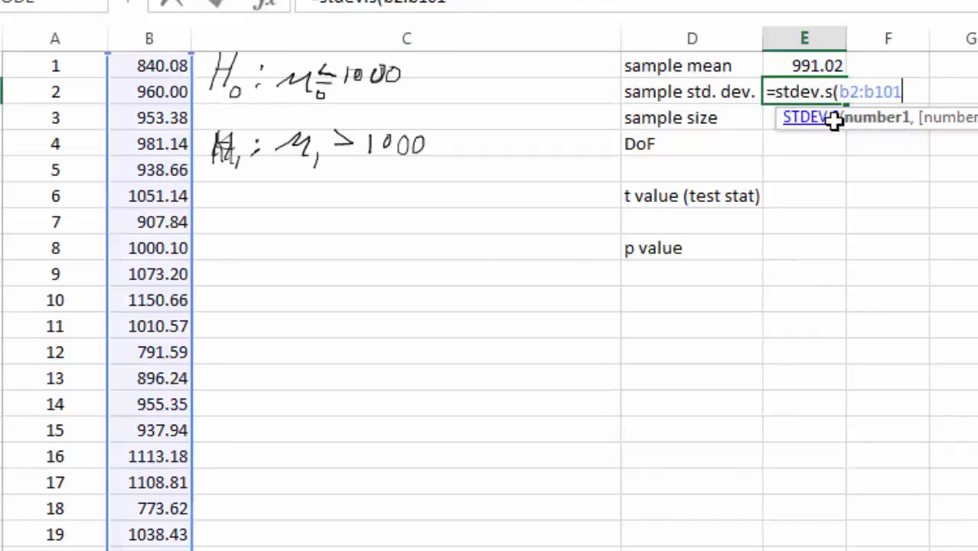
text())
key(Return)
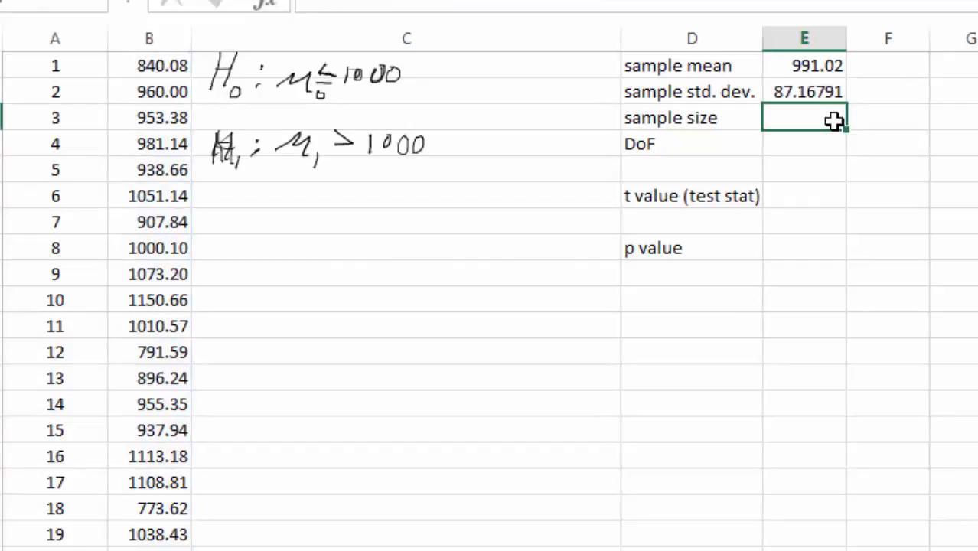
Calculate the sample size in E4 by applying the COUNT function to B2:B101
text(=count)
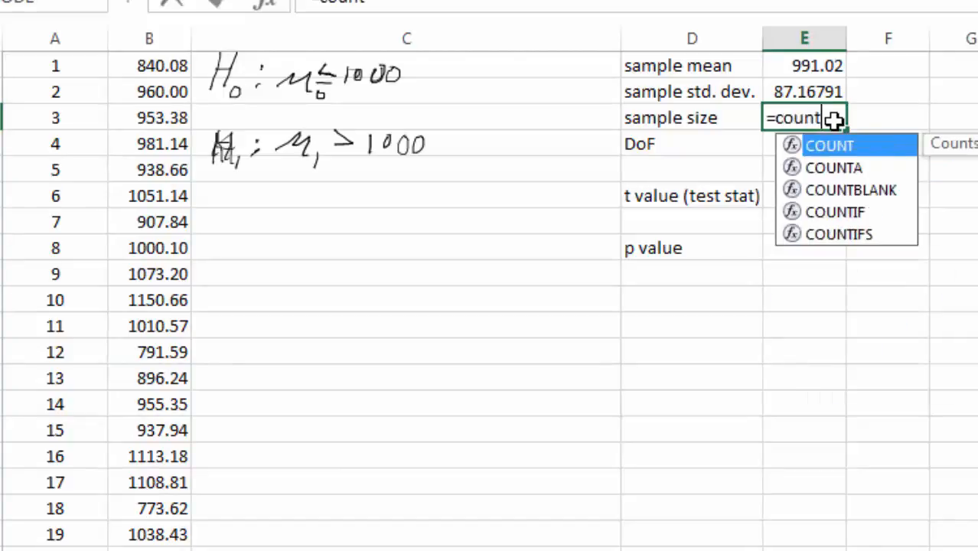
text((b)
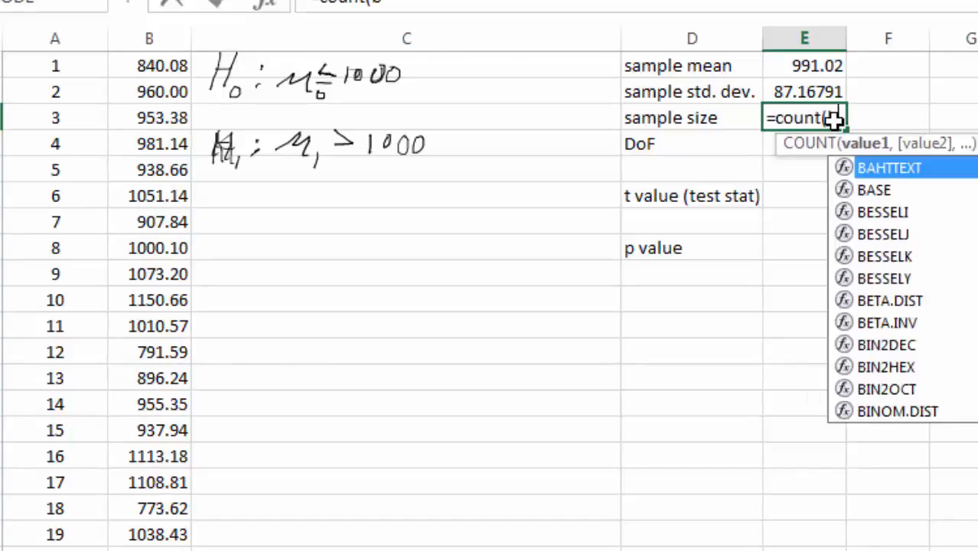
text(1:b101)
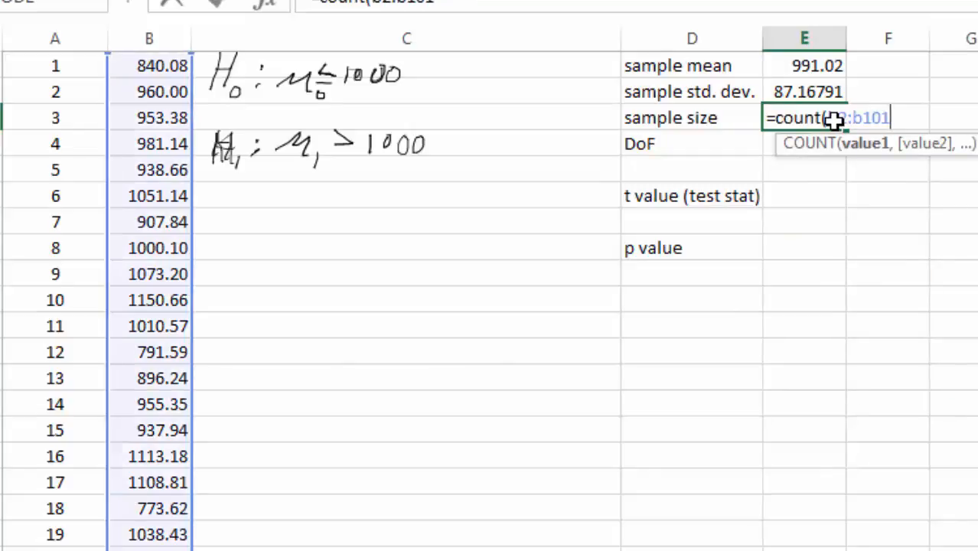
key(Return)
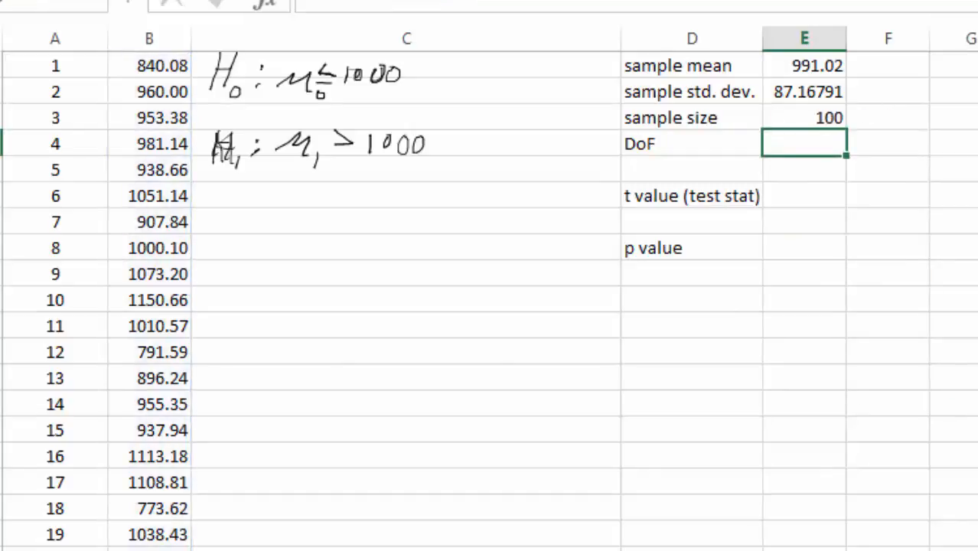
Calculate the degrees of freedom in E5 as the sample size minus one, =E4-1
text(=)
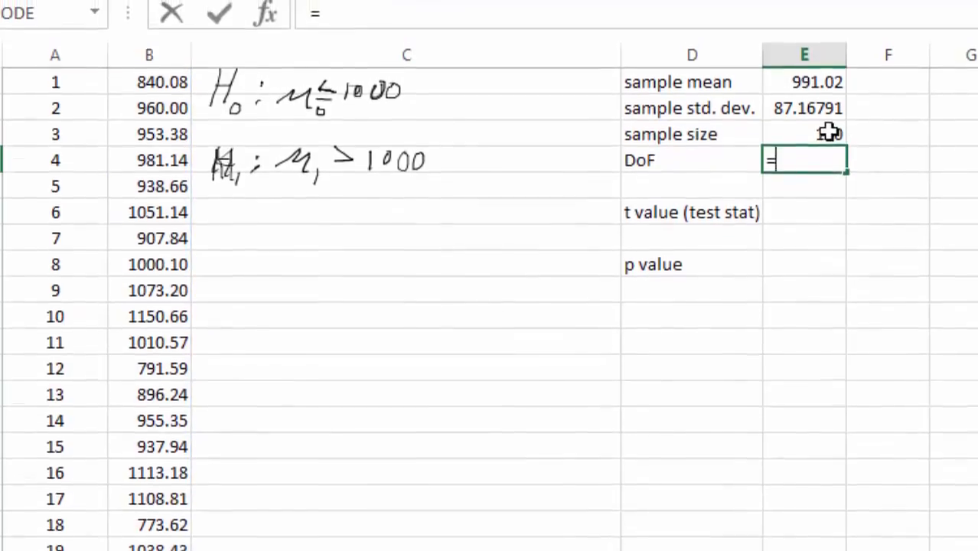
click(831, 123)
text(-1)
key(Return)
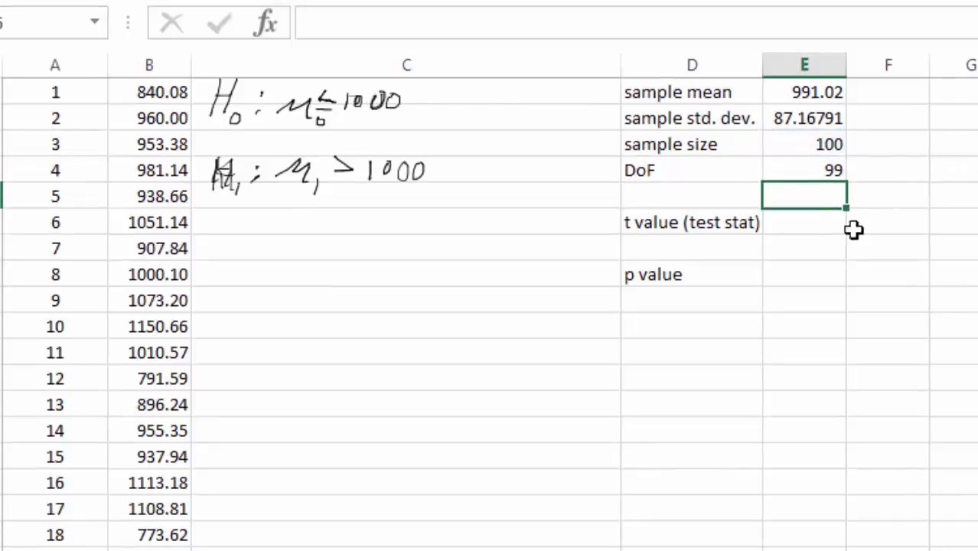
Handwrite "t =" with a 1 pt pen in the empty area around columns G and H
click(819, 225)
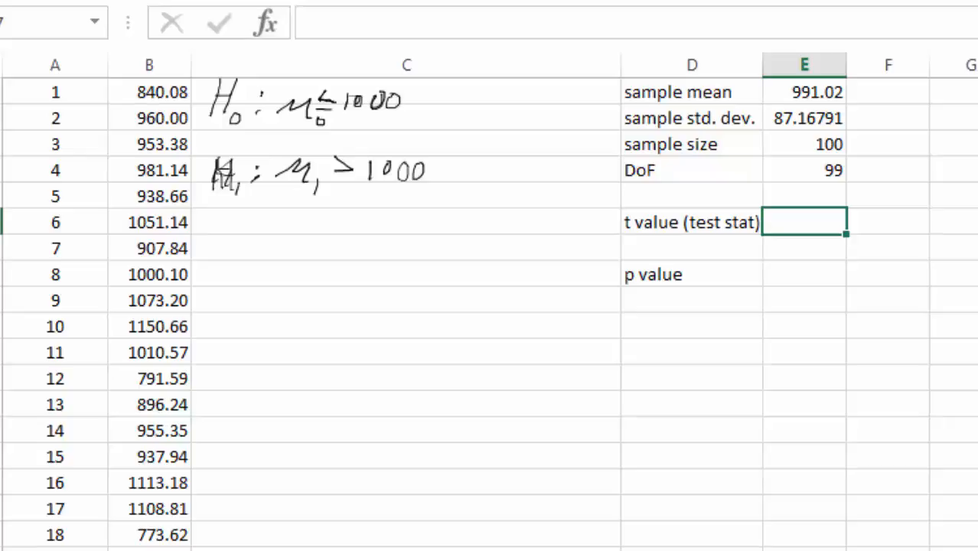
click(796, 1)
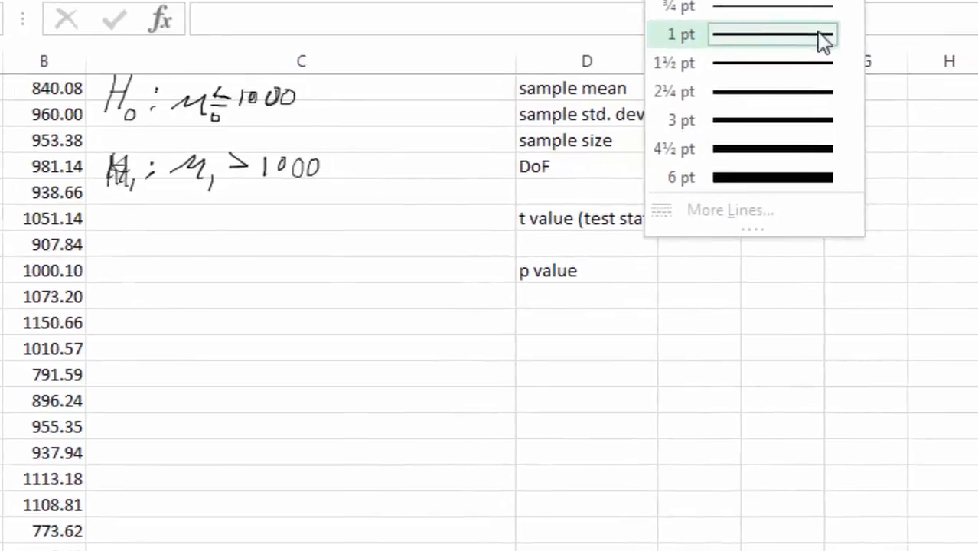
click(925, 36)
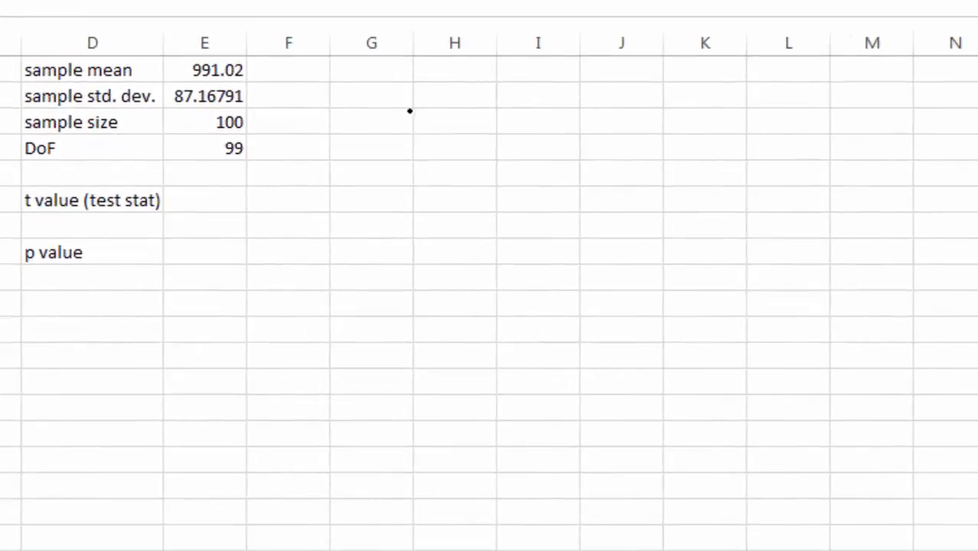
drag(758, 119, 753, 140)
drag(415, 127, 412, 163)
drag(395, 130, 486, 130)
drag(467, 147, 490, 145)
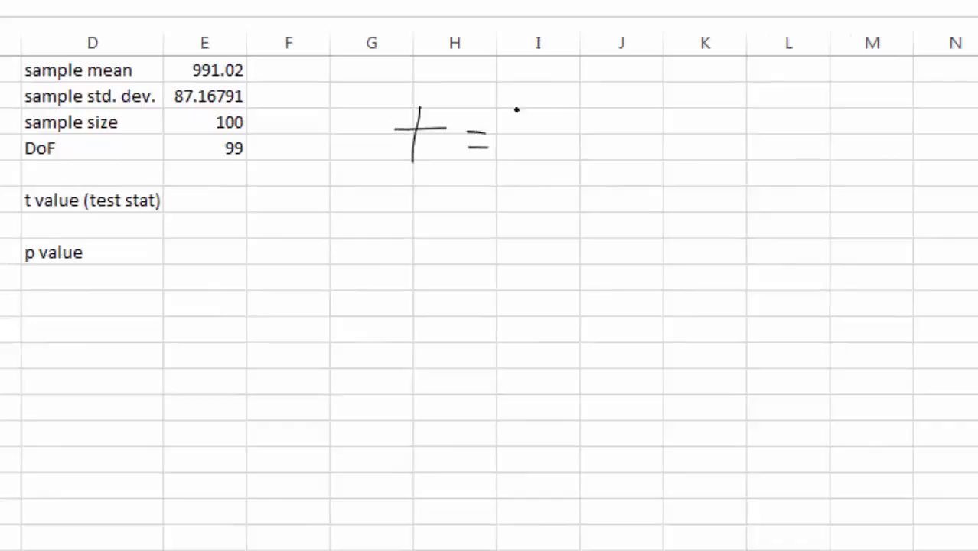
Handwrite the t formula's numerator x̄ − μ₀ after the equals sign, with a fraction bar beneath it
drag(508, 88, 541, 117)
drag(539, 88, 507, 118)
drag(509, 79, 536, 78)
drag(562, 110, 579, 110)
mouse_move(587, 122)
mouse_down()
mouse_move(605, 102)
mouse_move(639, 117)
mouse_up()
drag(508, 140, 648, 141)
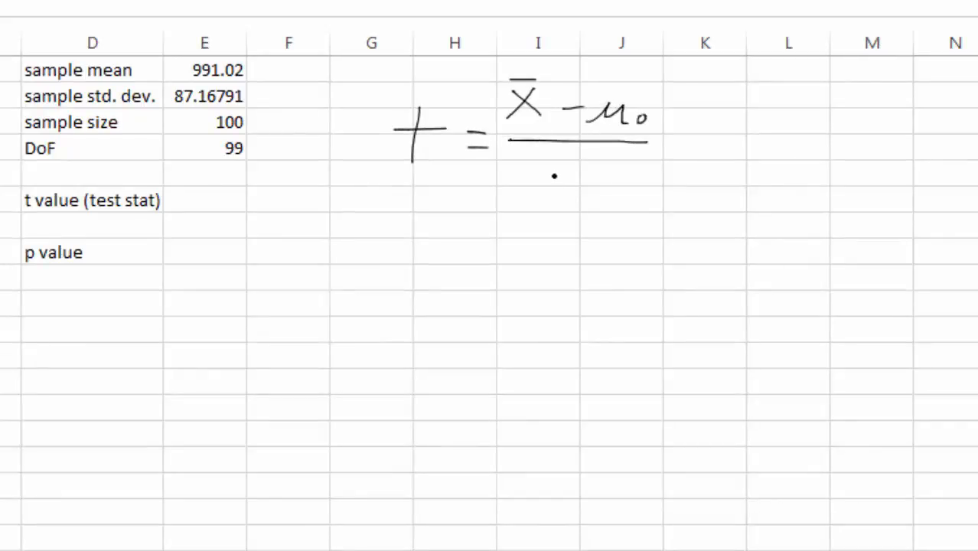
Handwrite the t formula's denominator s/√n under the fraction bar and enclose it in parentheses
mouse_move(578, 162)
mouse_down()
mouse_move(560, 175)
mouse_move(614, 185)
mouse_up()
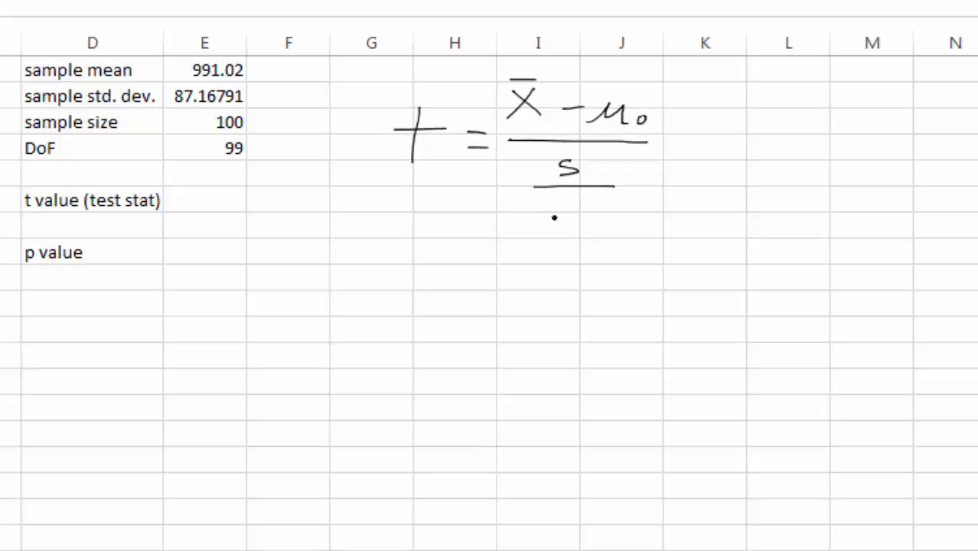
drag(541, 208, 606, 195)
drag(570, 223, 591, 223)
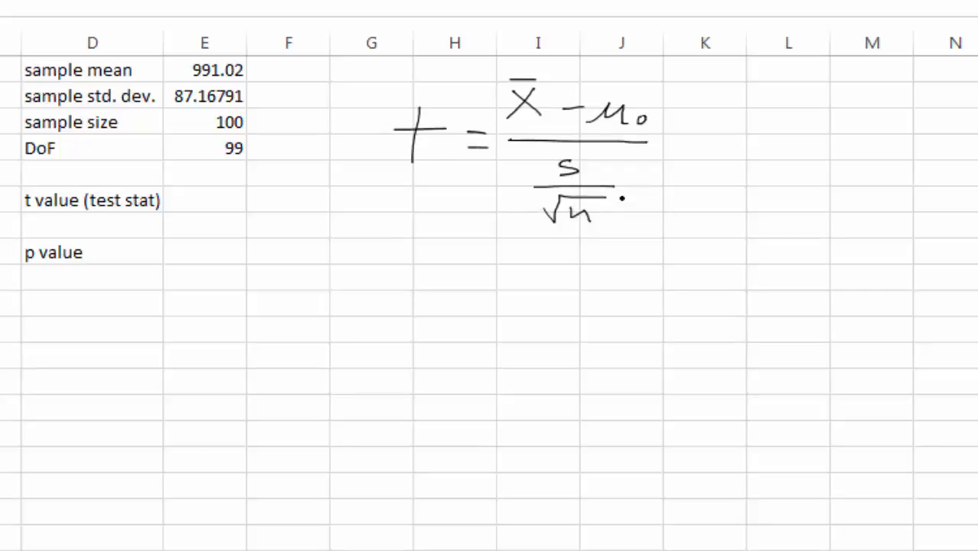
drag(545, 160, 545, 236)
drag(613, 157, 626, 234)
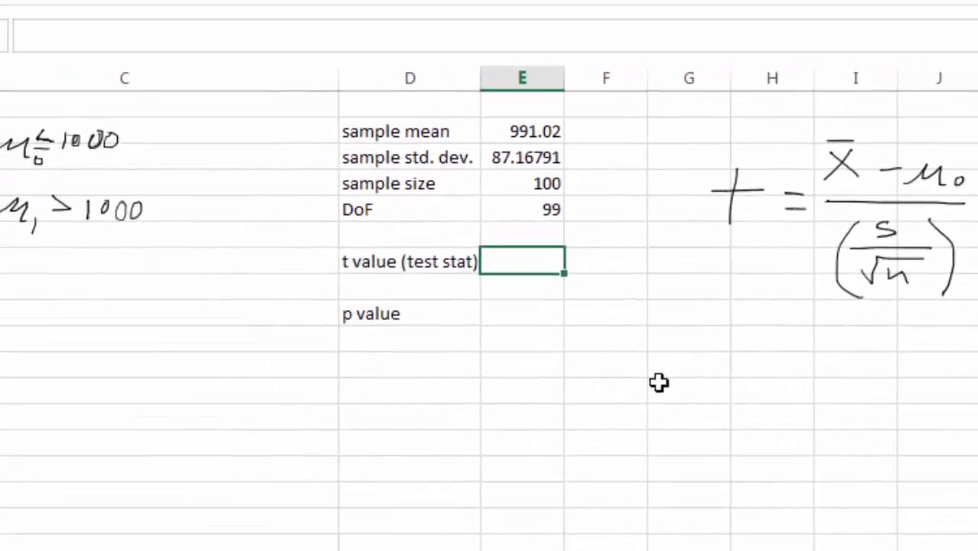
Calculate the t value (test stat) in E7 with the formula =(E2-1000)/(E3/SQRT(E4))
text(=()
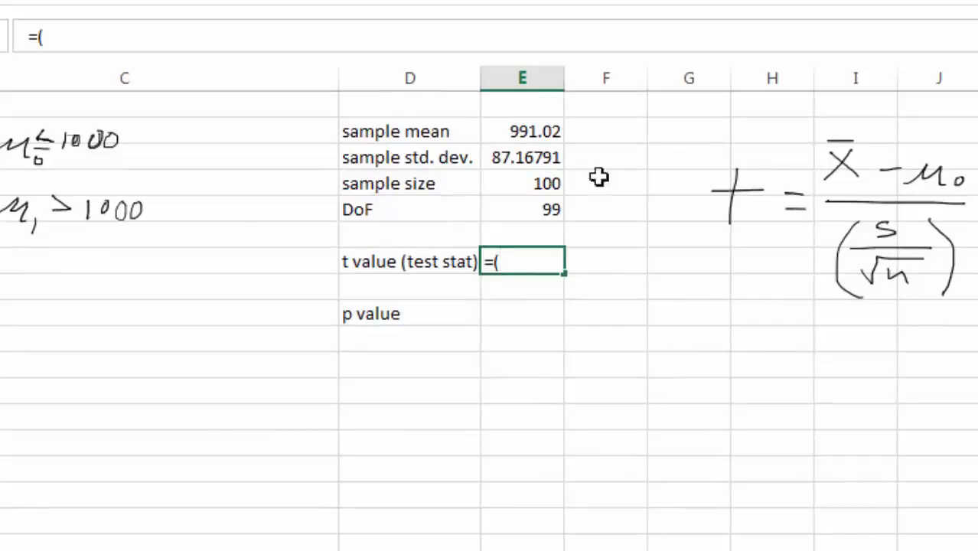
click(494, 133)
text(-)
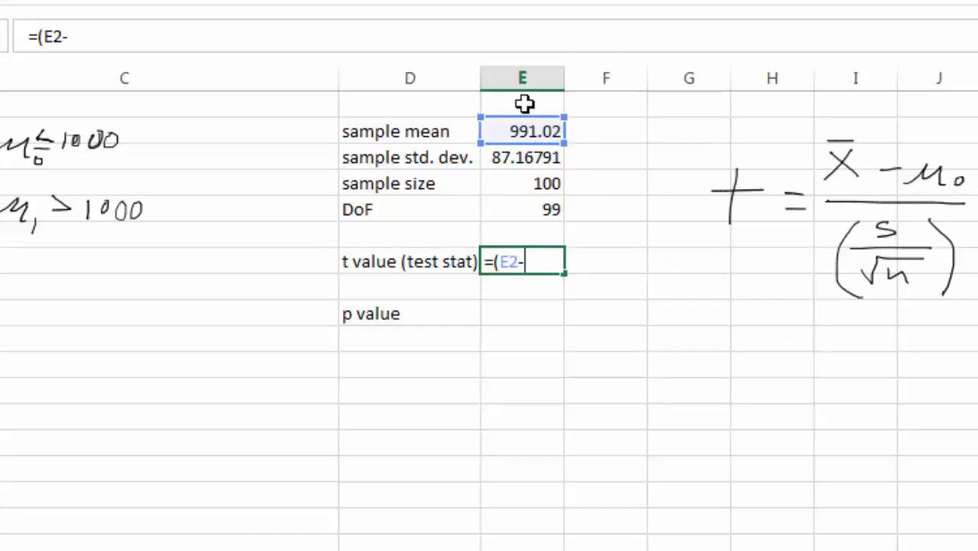
text(1000))
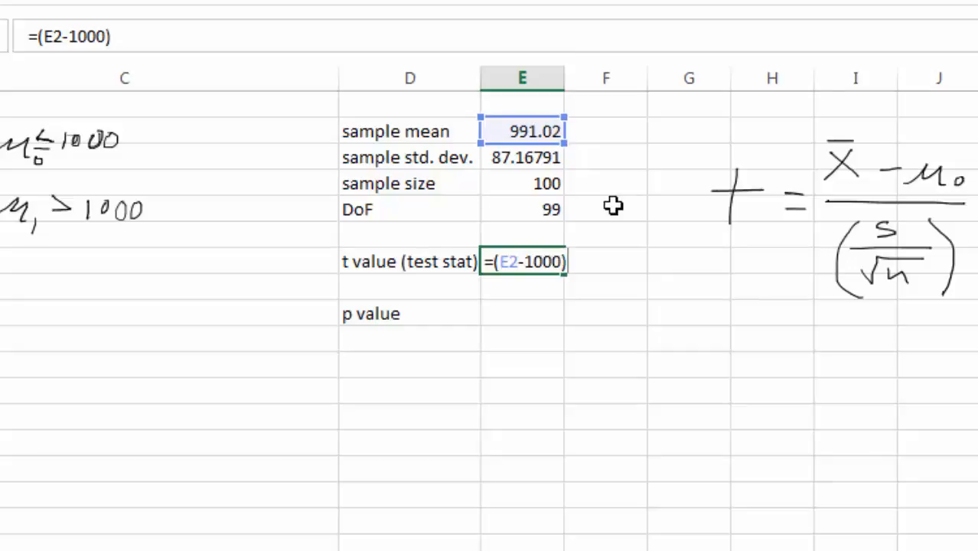
text(/()
click(541, 157)
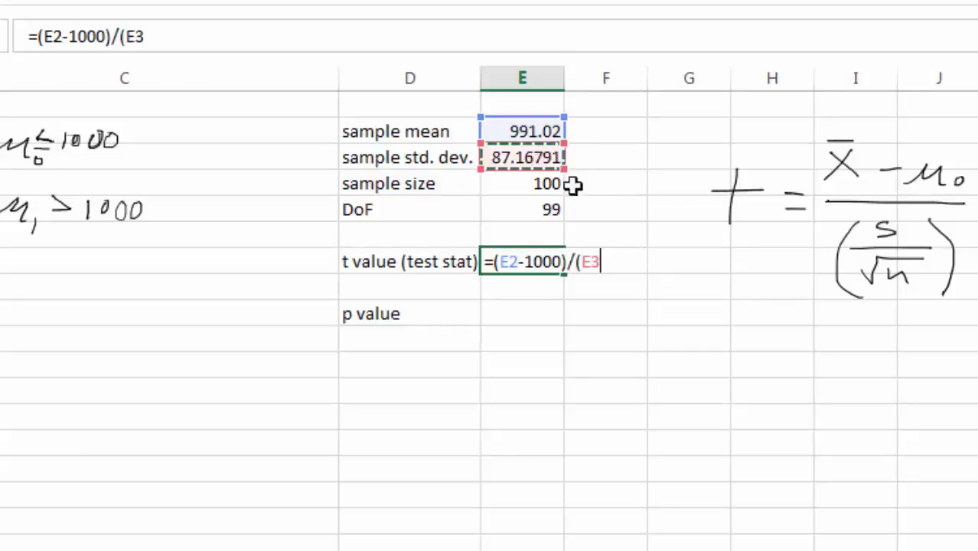
text(/sqrt()
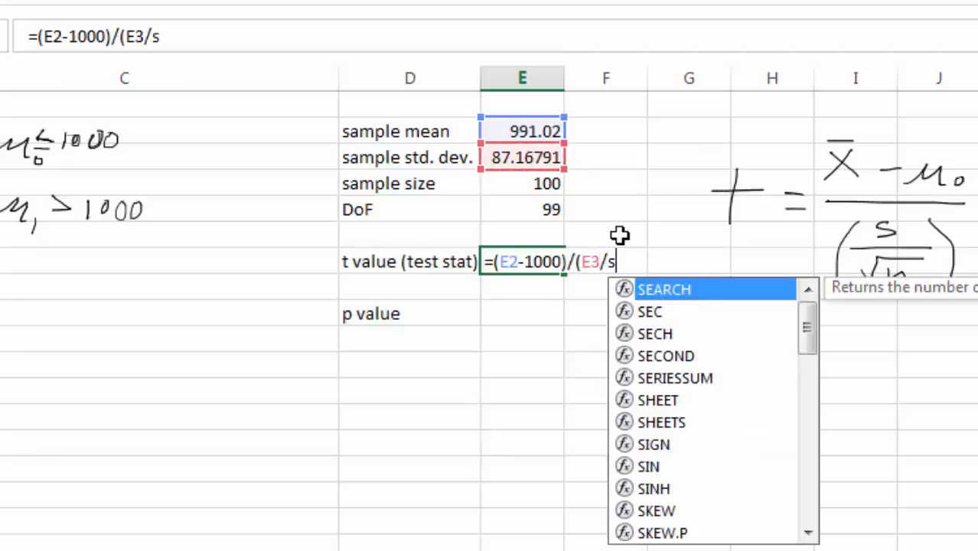
click(541, 184)
text()))
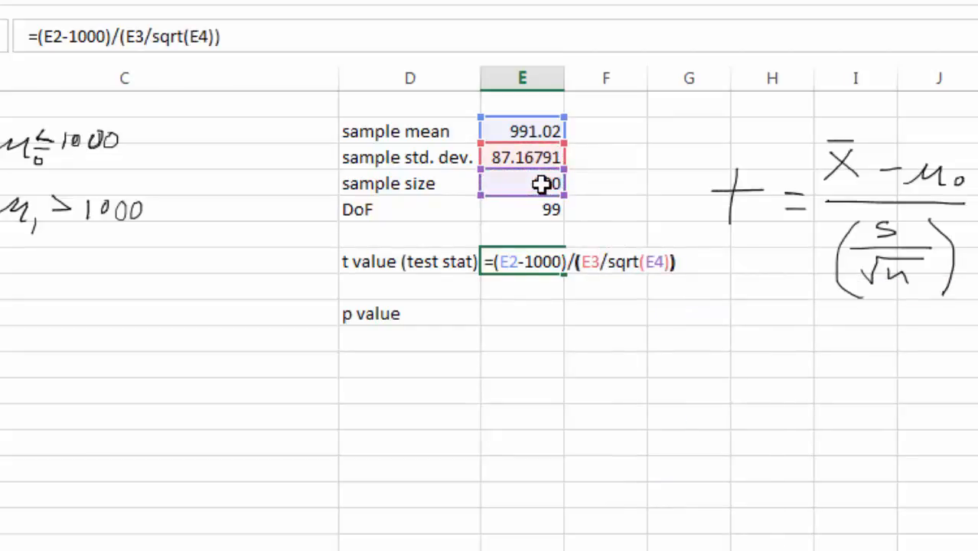
key(Return)
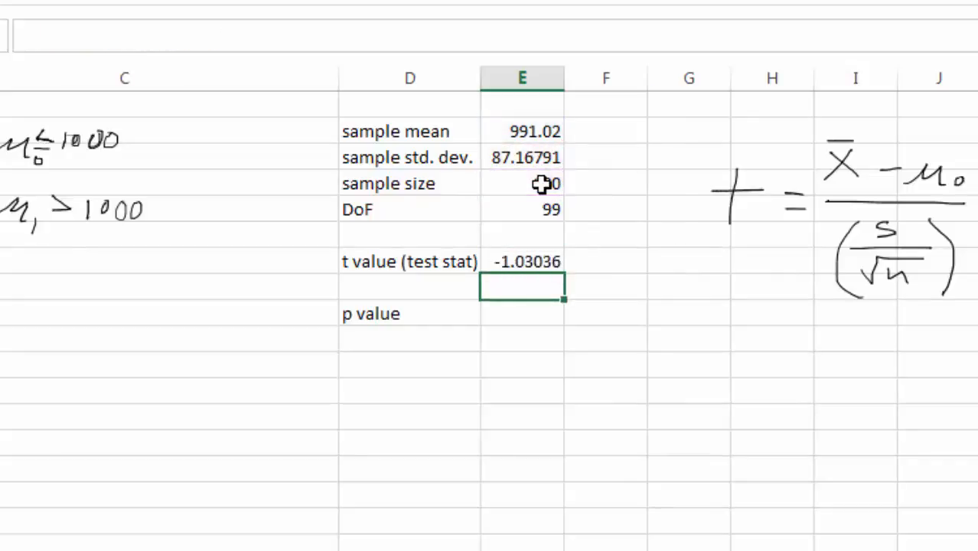
Calculate the right-tailed p value in E9 with the formula =T.DIST.RT(E7,E5)
key(Down)
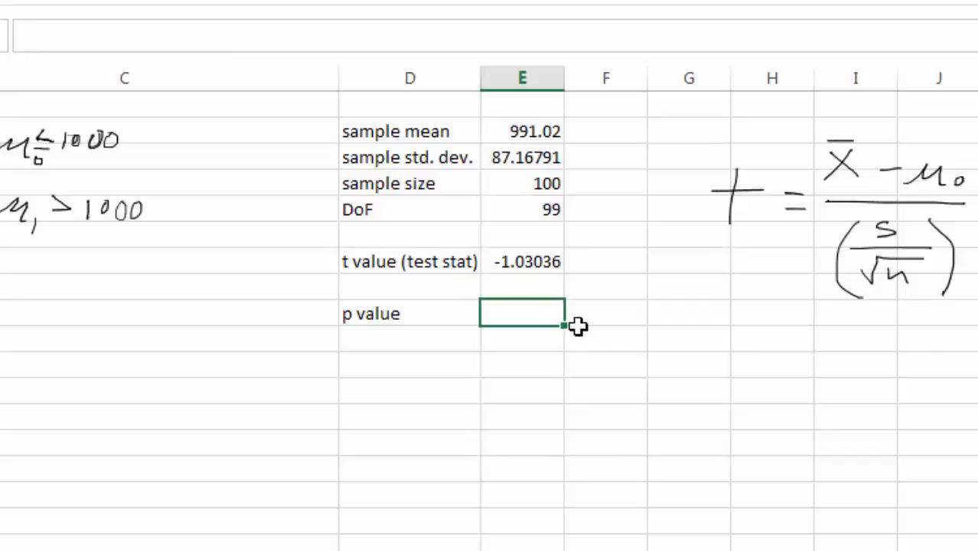
text(=t)
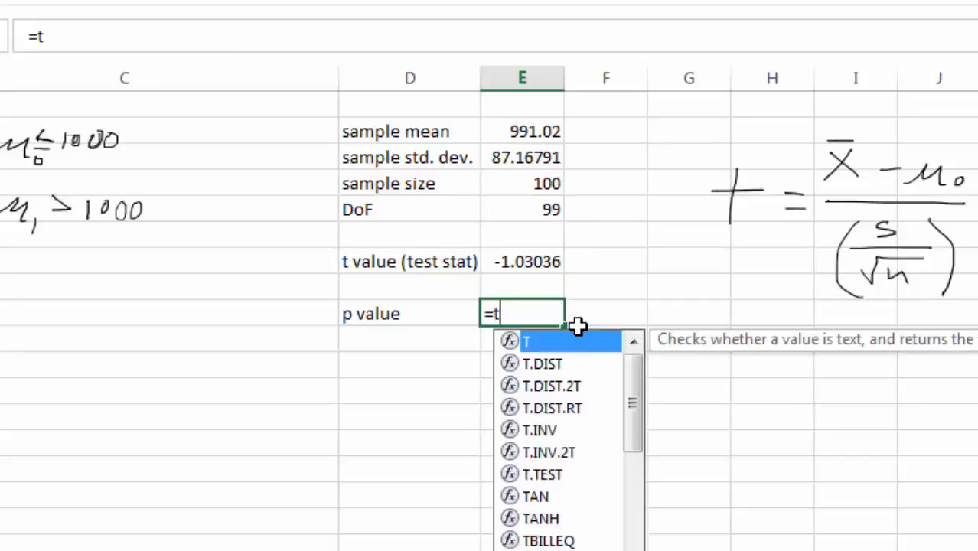
text(.doist)
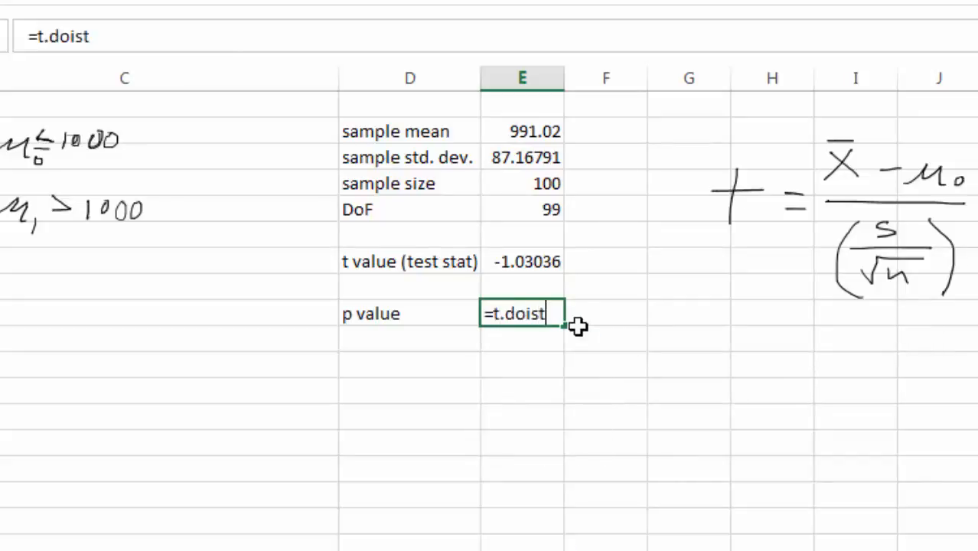
key(BackSpace)
key(BackSpace)
key(BackSpace)
key(BackSpace)
text(ist.rt)
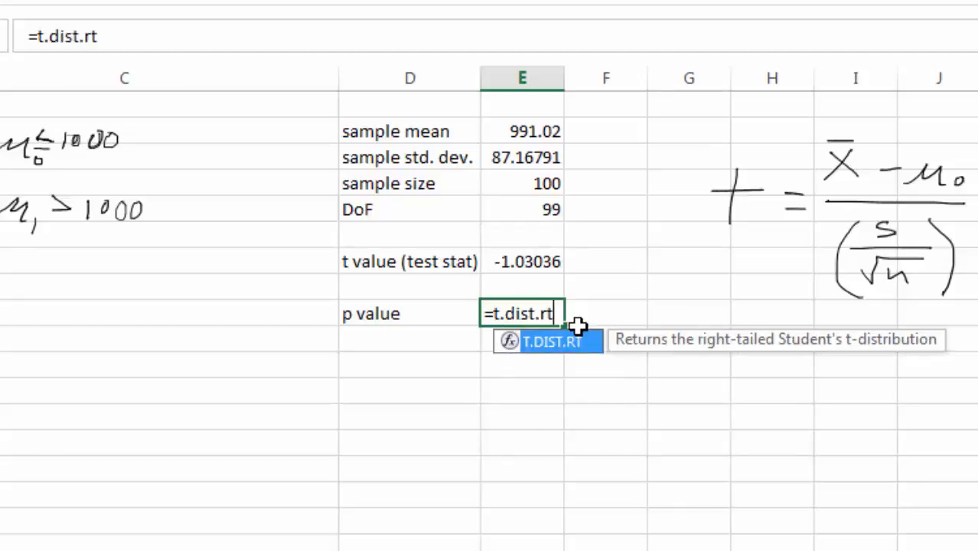
text(()
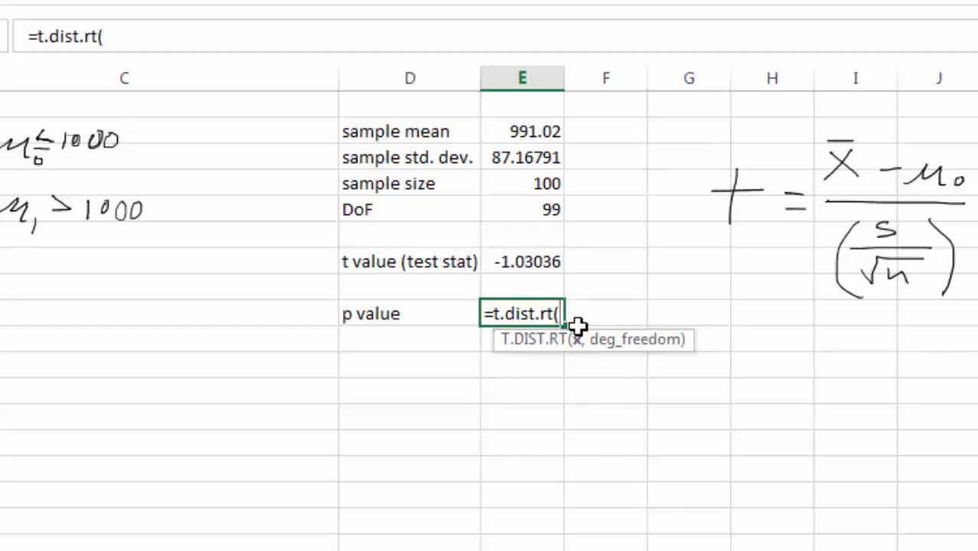
click(534, 262)
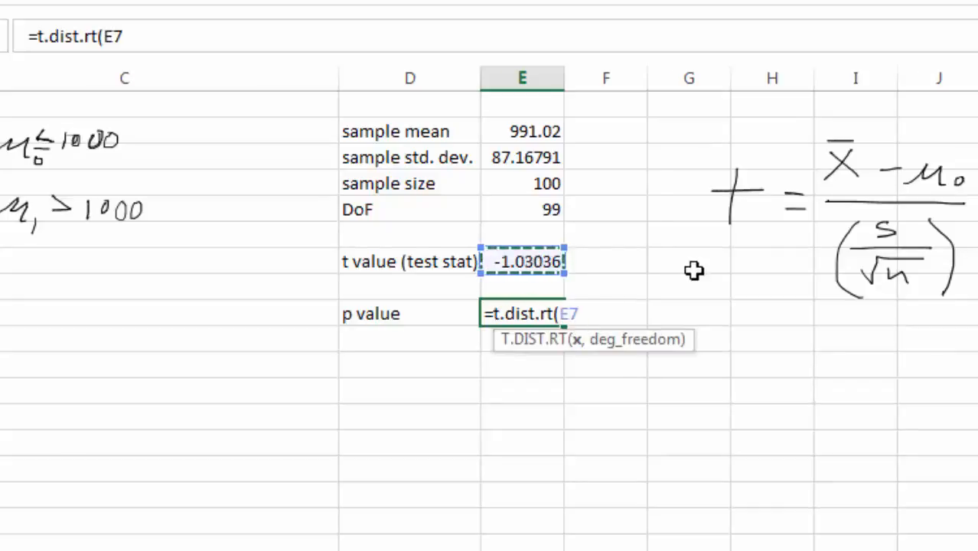
text(,)
click(553, 209)
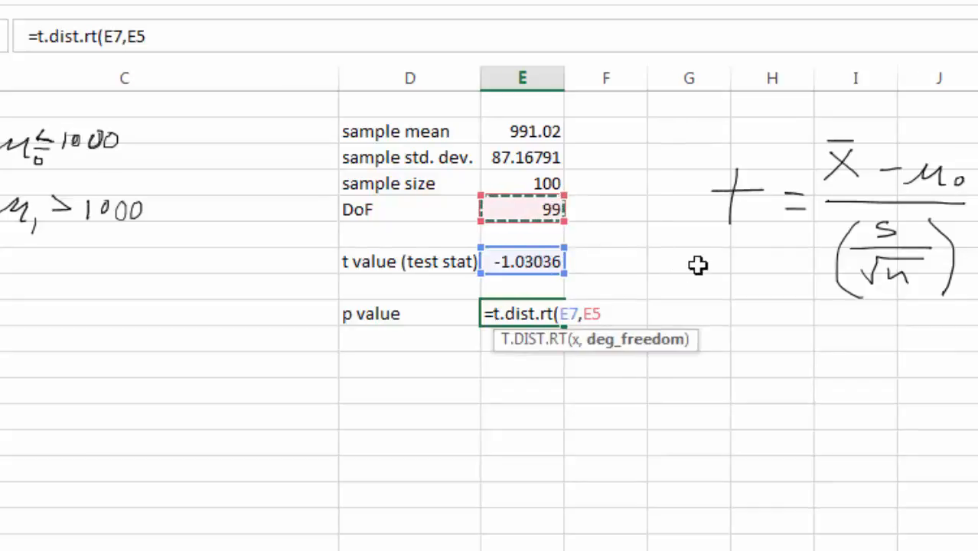
text())
key(Return)
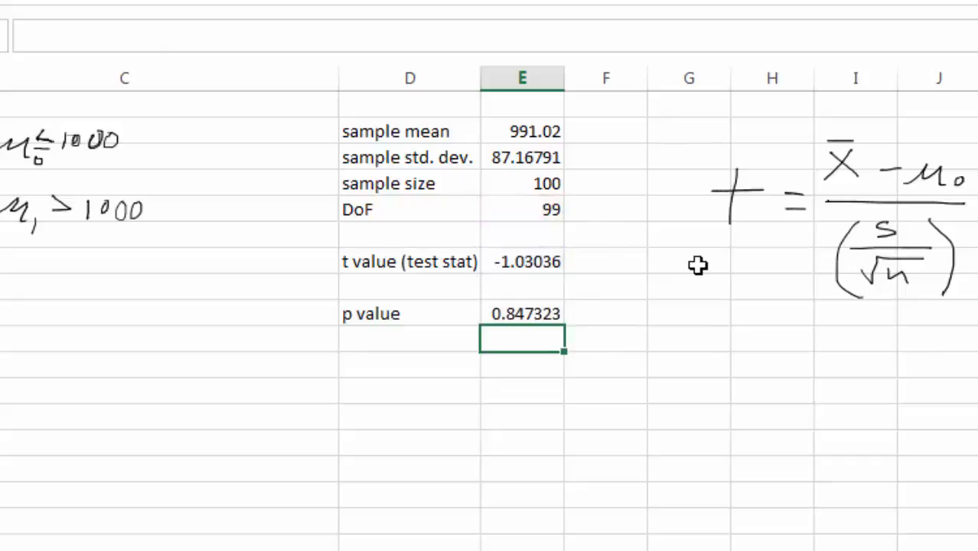
Format the p value in E9 as a percentage and check its formula without changing it
click(537, 316)
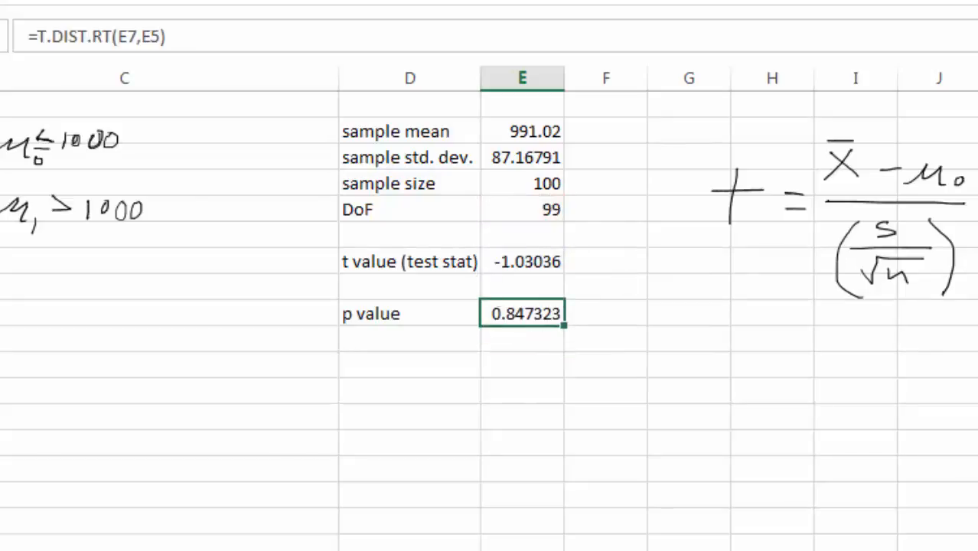
click(585, 2)
click(656, 311)
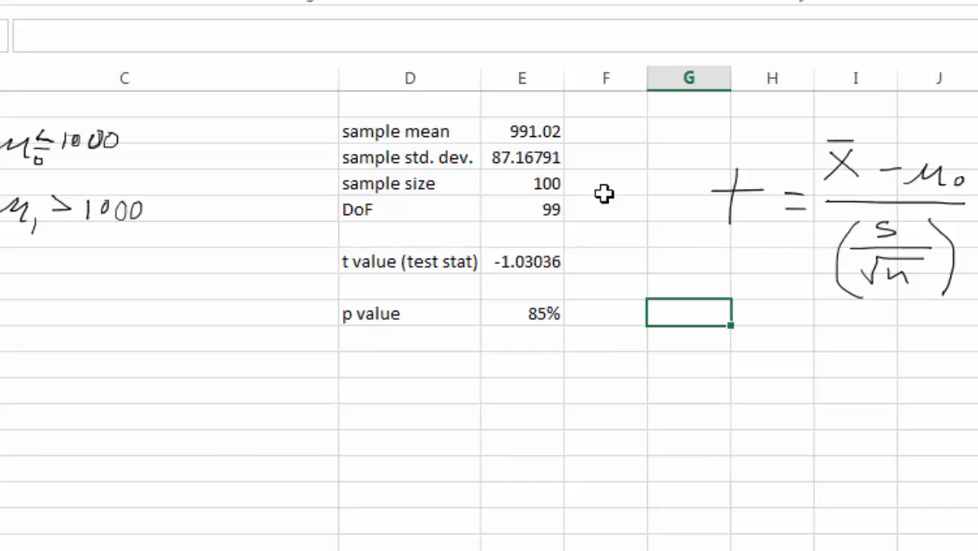
double_click(536, 314)
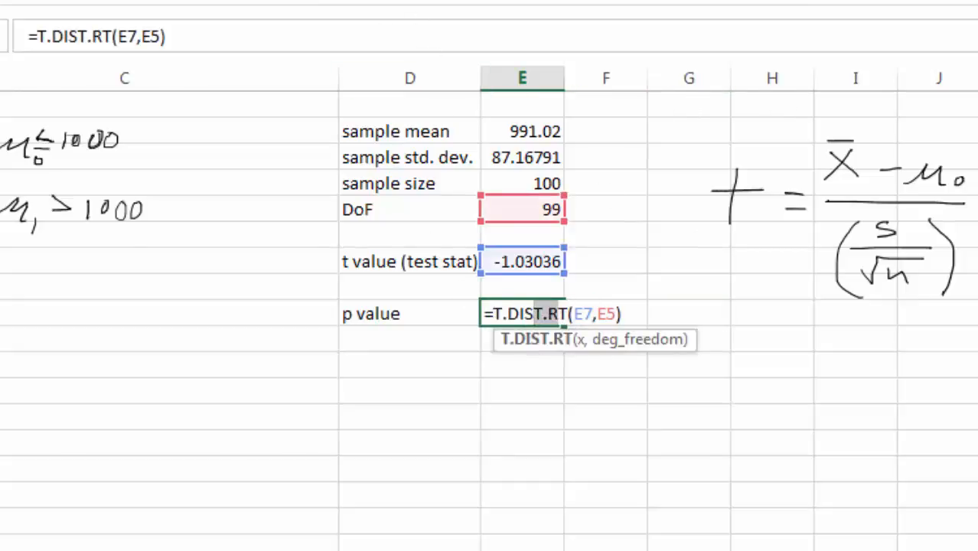
click(668, 262)
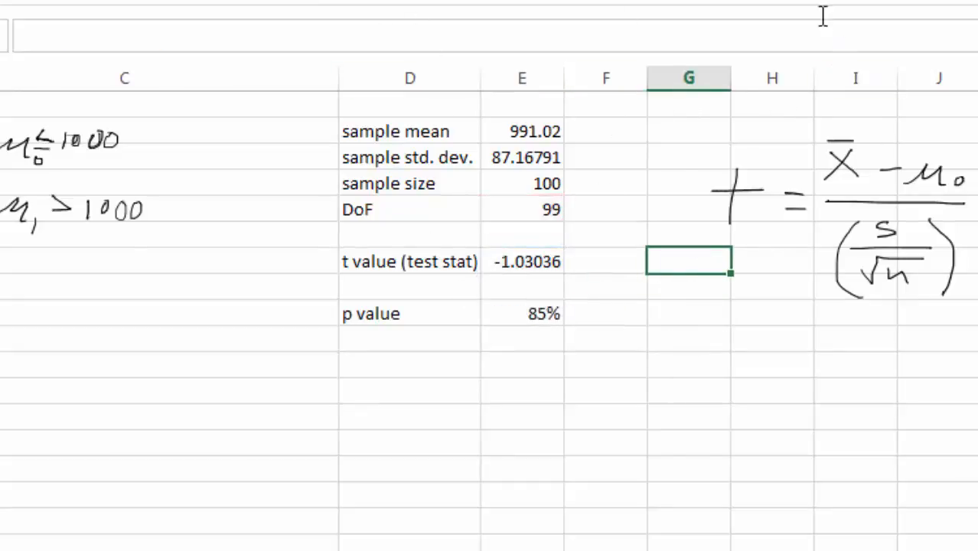
Sketch a freehand bell curve in the empty area below the results and label its right end with a subscripted t
click(502, 50)
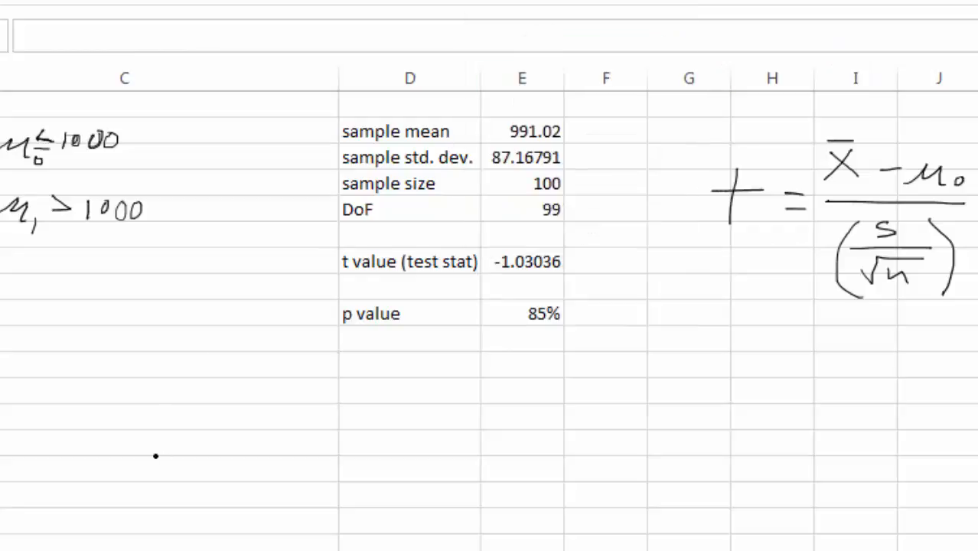
mouse_move(23, 550)
mouse_down()
mouse_move(127, 543)
mouse_move(302, 429)
mouse_move(395, 507)
mouse_up()
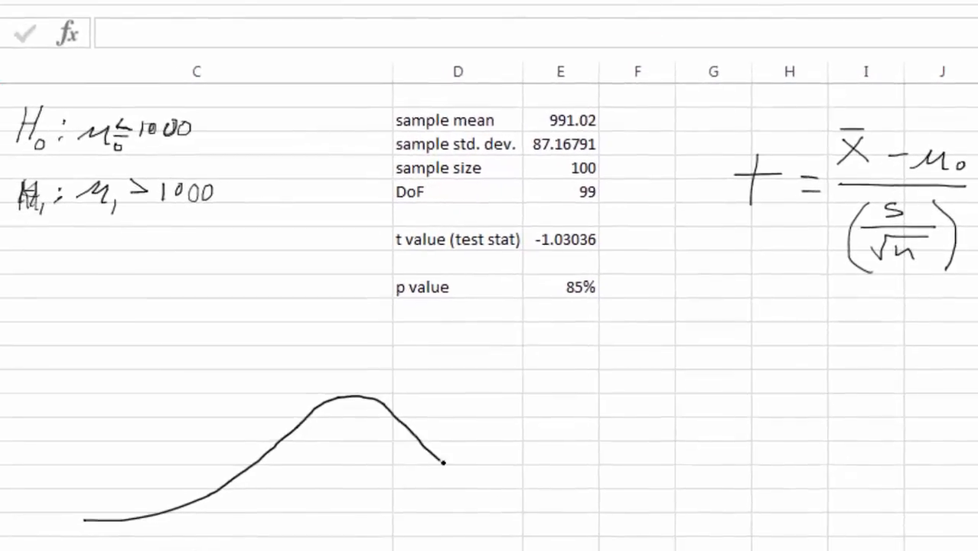
mouse_move(443, 462)
mouse_down()
mouse_move(624, 519)
mouse_move(726, 522)
mouse_move(737, 502)
mouse_move(737, 528)
mouse_move(754, 530)
mouse_up()
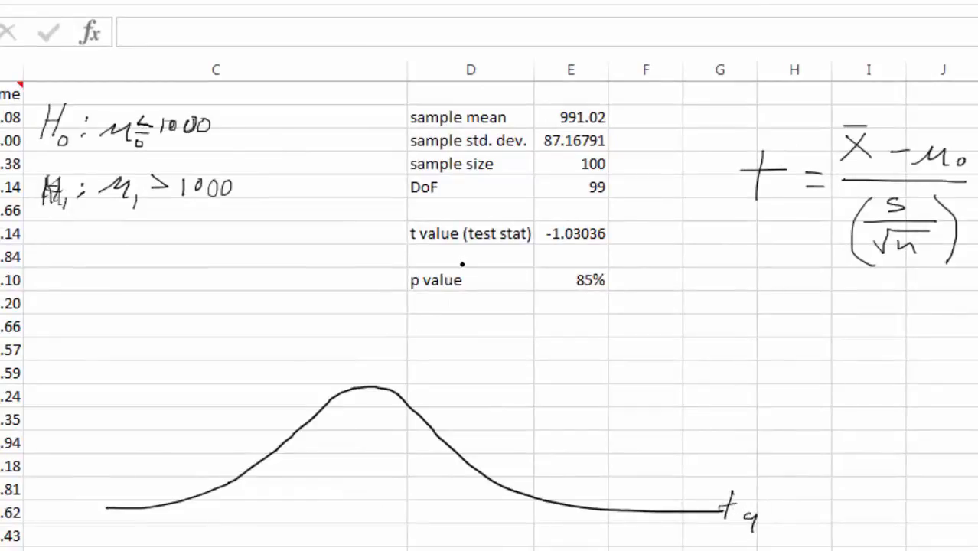
Circle the t value row and mark its place on the curve's left tail with a tick labelled −1.0
mouse_move(561, 217)
mouse_down()
mouse_move(626, 230)
mouse_move(573, 216)
mouse_up()
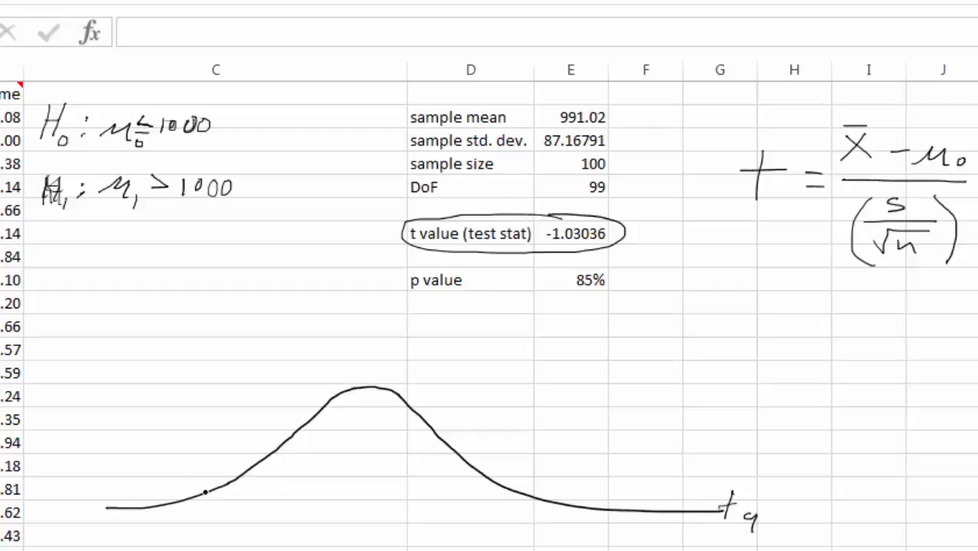
drag(163, 496, 153, 529)
drag(123, 522, 140, 522)
drag(148, 516, 145, 532)
drag(159, 520, 187, 522)
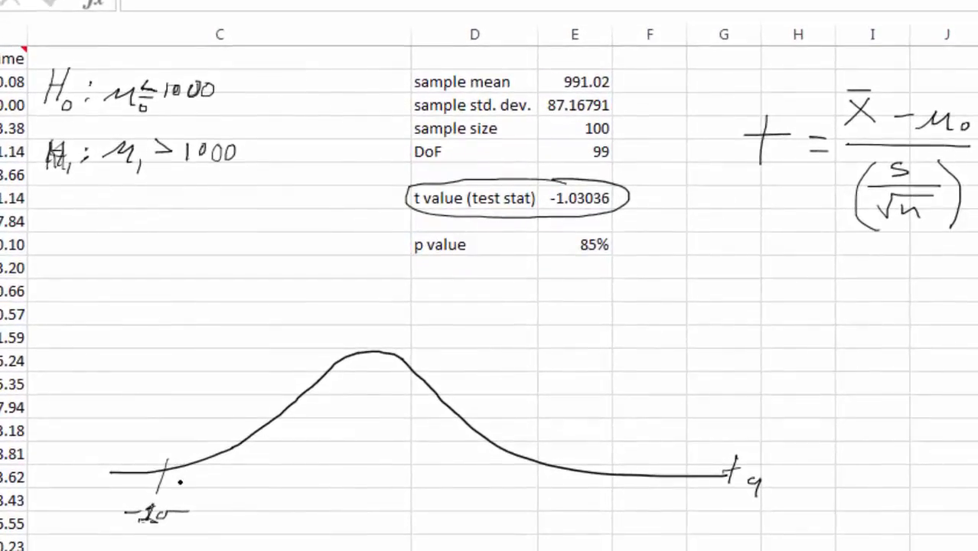
Draw a dashed baseline under the bell curve from the −1.0 tick to the right tail
drag(181, 483, 193, 482)
drag(228, 480, 237, 479)
drag(264, 476, 269, 475)
mouse_move(305, 473)
mouse_down()
mouse_move(640, 464)
mouse_move(719, 474)
mouse_up()
Circle the p value in E9 and handwrite "85%" inside the bell curve
drag(604, 250, 532, 239)
mouse_move(346, 414)
mouse_down()
mouse_move(326, 448)
mouse_move(348, 414)
mouse_up()
mouse_move(389, 413)
mouse_down()
mouse_move(371, 444)
mouse_move(430, 454)
mouse_up()
Hatch the area under the curve from the −1.0 tick to the right tail, and draw a vertical line through the peak labelled μ₀
drag(201, 458, 177, 481)
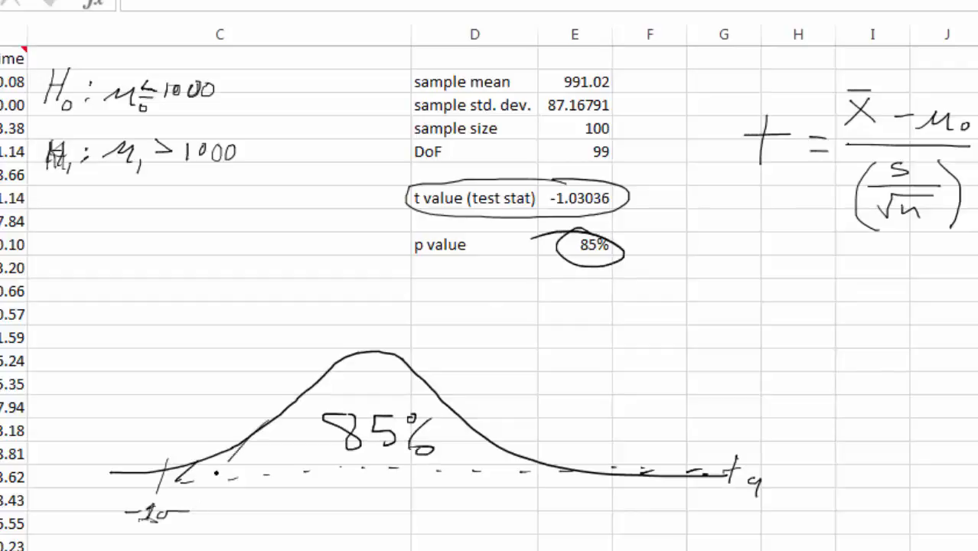
drag(268, 420, 210, 484)
drag(329, 394, 271, 475)
drag(376, 378, 310, 473)
drag(414, 397, 359, 470)
drag(436, 414, 397, 470)
drag(458, 436, 435, 471)
drag(513, 449, 497, 469)
drag(539, 453, 527, 472)
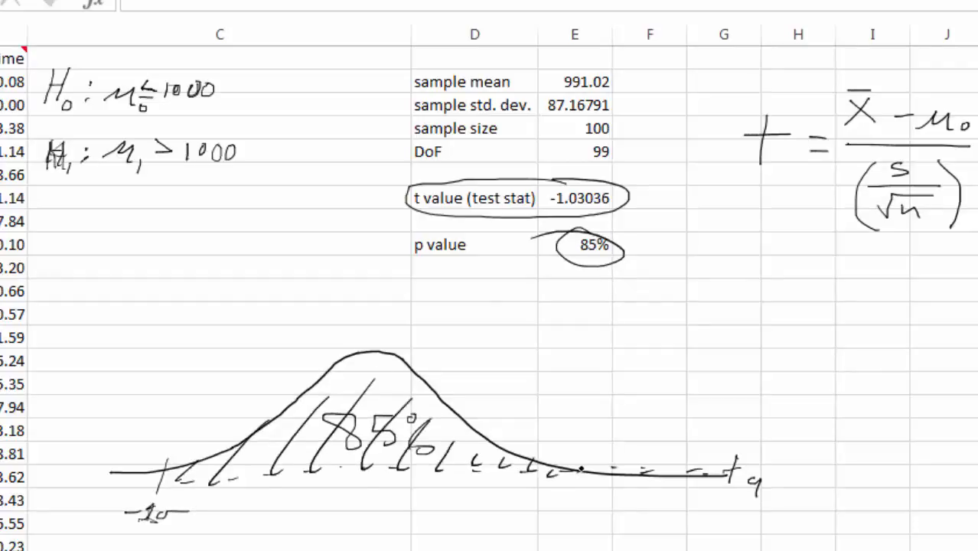
drag(622, 478, 596, 487)
drag(381, 308, 387, 533)
drag(397, 538, 398, 540)
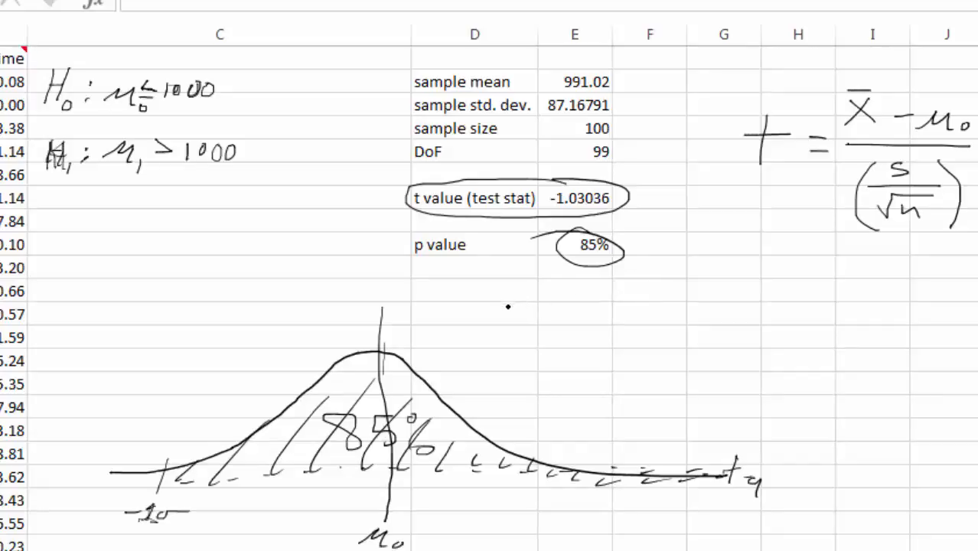
Handwrite the conclusion "Confirm the H₀ @ all α" below the p value, with "Confirm" underlined
mouse_move(537, 273)
mouse_down()
mouse_move(862, 292)
mouse_move(916, 264)
mouse_move(915, 299)
mouse_up()
drag(942, 291, 949, 306)
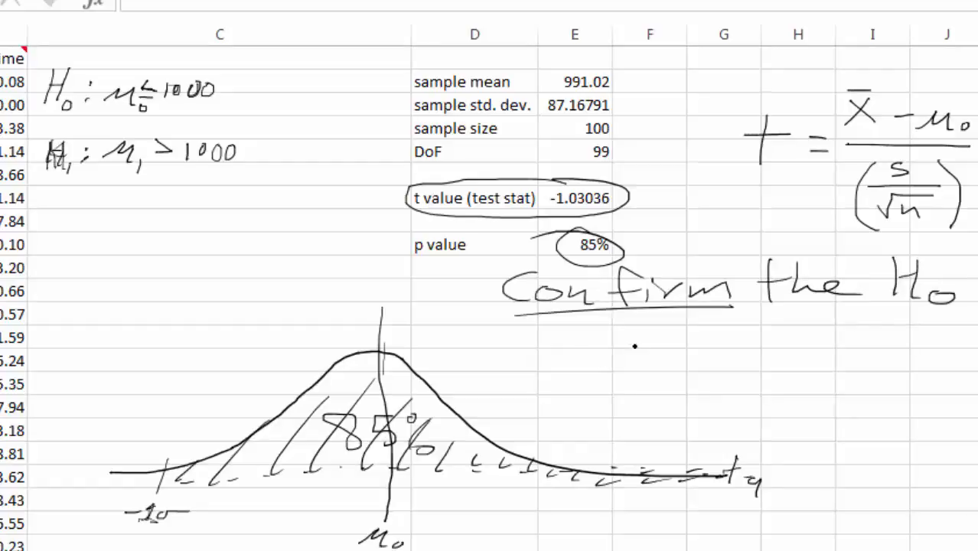
drag(621, 337, 713, 357)
drag(725, 321, 722, 358)
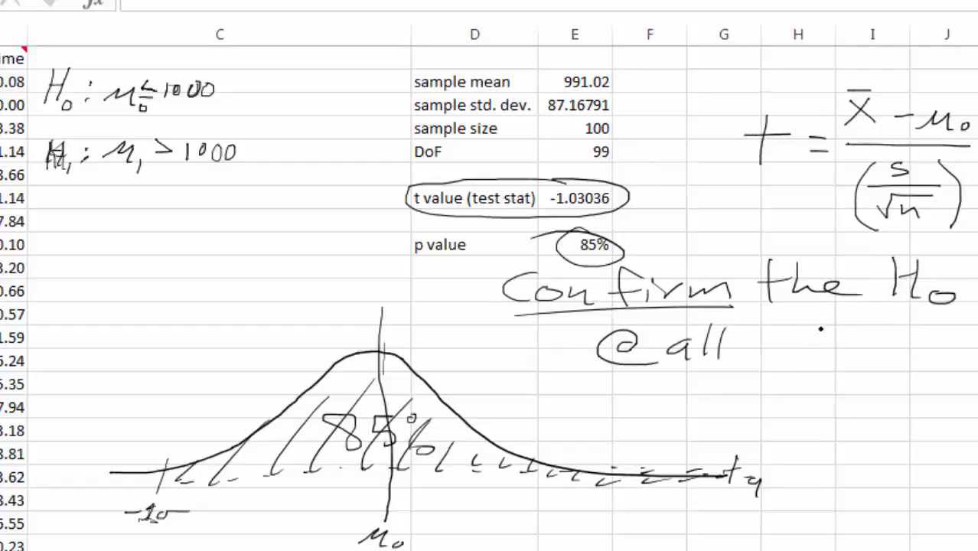
click(753, 354)
drag(775, 341, 822, 362)
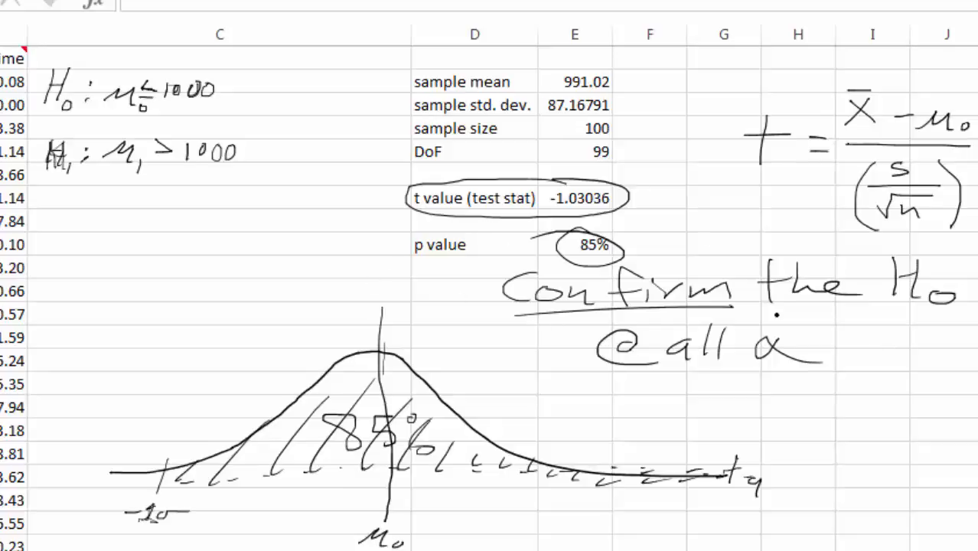
Handwrite a dash after α and list the significance levels 1%, 5% and 10% beside it
mouse_move(819, 343)
mouse_down()
mouse_move(848, 331)
mouse_move(883, 336)
mouse_move(908, 315)
mouse_up()
mouse_move(928, 310)
mouse_down()
mouse_move(916, 333)
mouse_move(940, 337)
mouse_up()
drag(898, 365, 885, 388)
drag(911, 363, 911, 388)
drag(931, 381, 939, 387)
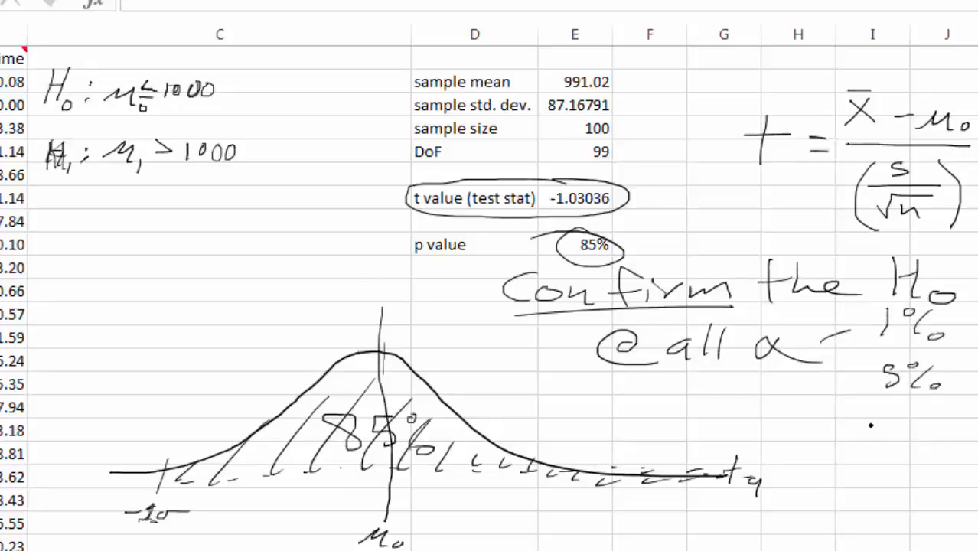
drag(855, 418, 850, 444)
mouse_move(881, 421)
mouse_down()
mouse_move(872, 438)
mouse_move(904, 442)
mouse_up()
drag(919, 429, 928, 439)
mouse_move(609, 231)
mouse_down()
mouse_move(545, 233)
mouse_move(643, 242)
mouse_up()
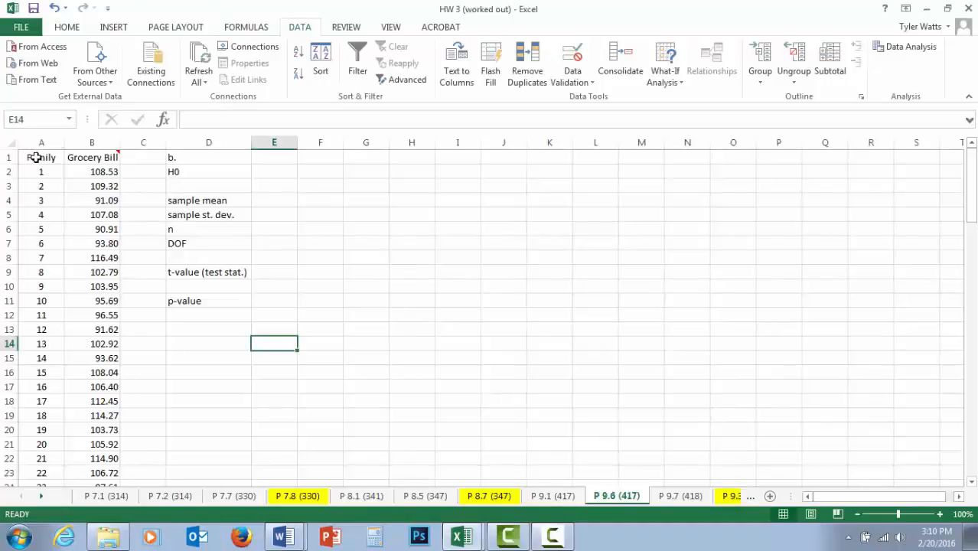
On the P 9.6 (417) sheet, handwrite the null hypothesis "H₀: μ = $100" below the p-value label
drag(36, 157, 389, 359)
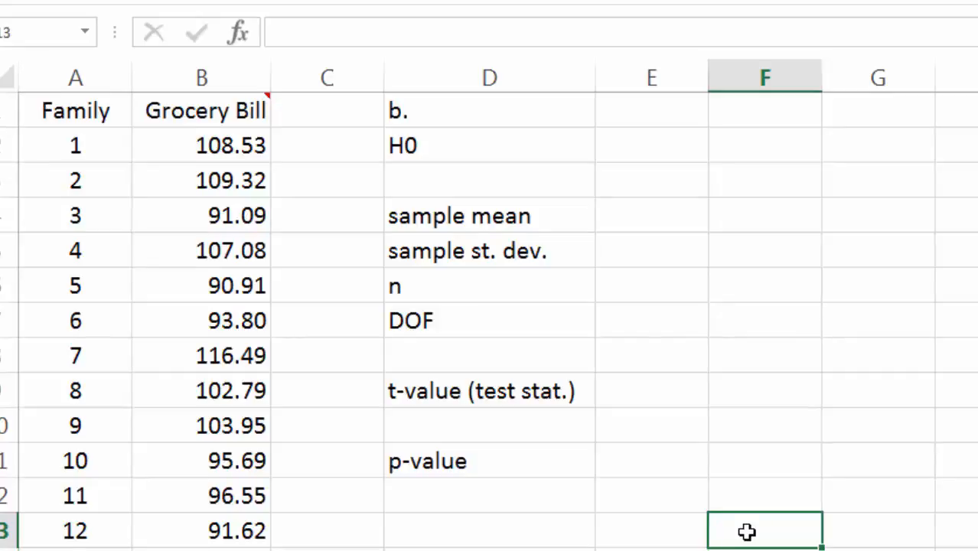
click(926, 138)
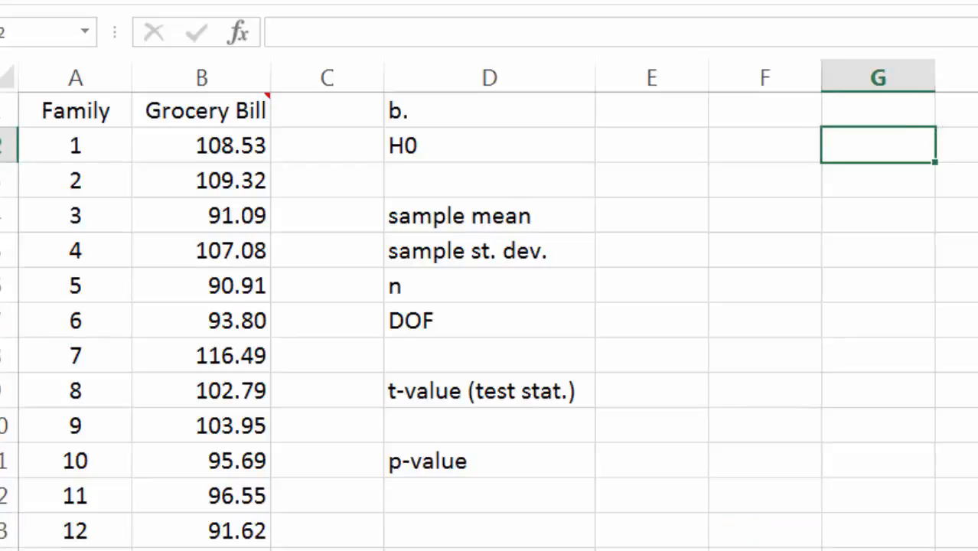
click(708, 1)
click(752, 44)
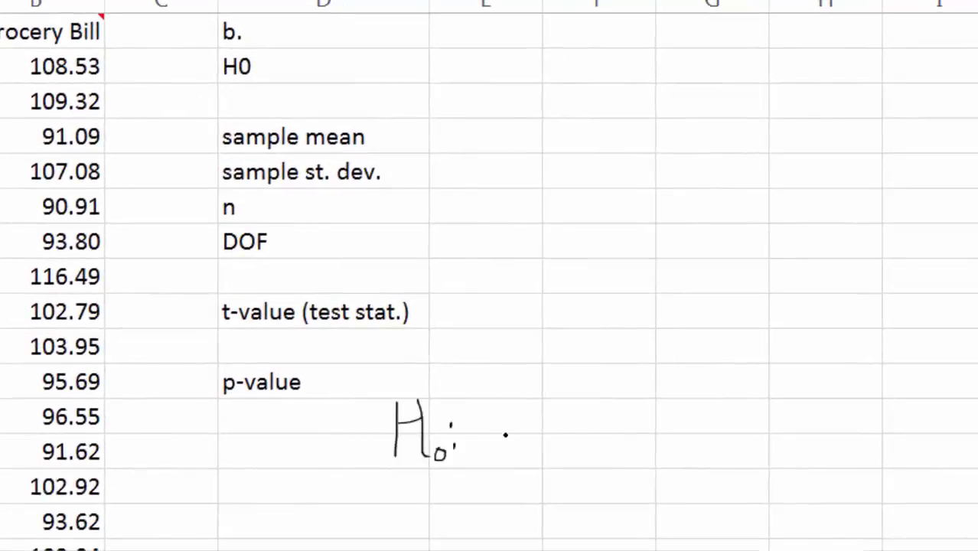
mouse_move(477, 442)
mouse_down()
mouse_move(488, 417)
mouse_move(517, 444)
mouse_move(557, 420)
mouse_move(558, 433)
mouse_move(574, 440)
mouse_move(599, 413)
mouse_up()
drag(622, 412, 620, 414)
drag(568, 395, 553, 429)
mouse_move(566, 389)
mouse_down()
mouse_move(565, 434)
mouse_move(569, 399)
mouse_up()
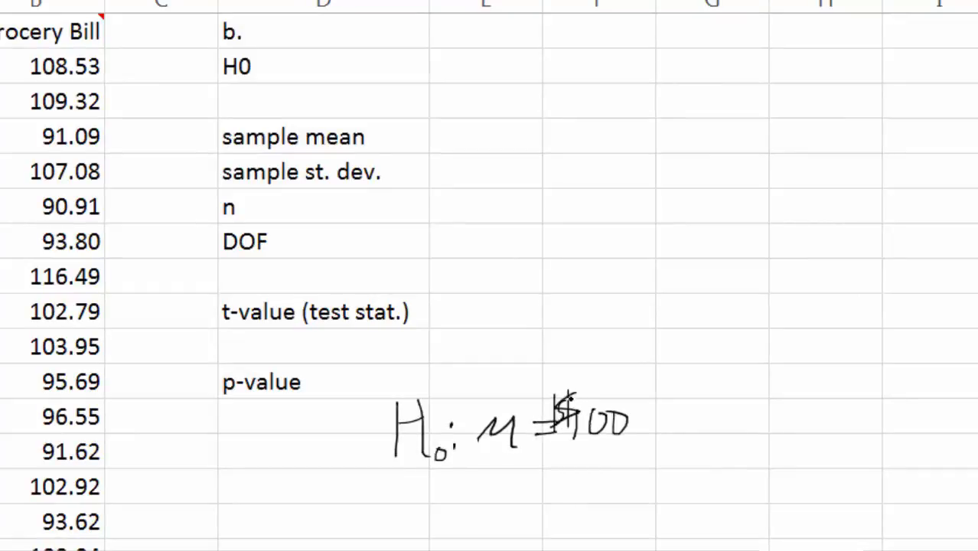
Handwrite the alternative hypothesis "H₁: μ ≠ $100" under the null hypothesis and circle its ≠ sign
drag(399, 474, 415, 511)
drag(413, 497, 443, 497)
drag(441, 479, 444, 507)
mouse_move(458, 496)
mouse_down()
mouse_move(459, 508)
mouse_move(549, 479)
mouse_move(584, 480)
mouse_move(584, 496)
mouse_move(557, 504)
mouse_up()
click(474, 490)
click(476, 499)
mouse_move(610, 473)
mouse_down()
mouse_move(610, 499)
mouse_move(629, 476)
mouse_move(650, 475)
mouse_move(551, 499)
mouse_up()
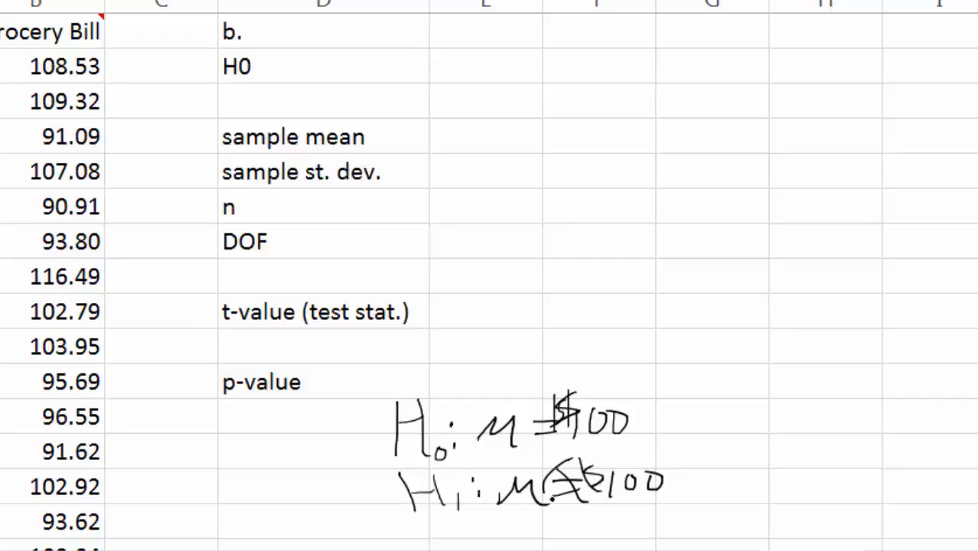
drag(588, 461, 582, 463)
Draw an arrow after the alternative hypothesis leading to the handwritten note "Two Tail" and underline the note
mouse_move(676, 485)
mouse_down()
mouse_move(716, 481)
mouse_move(711, 496)
mouse_up()
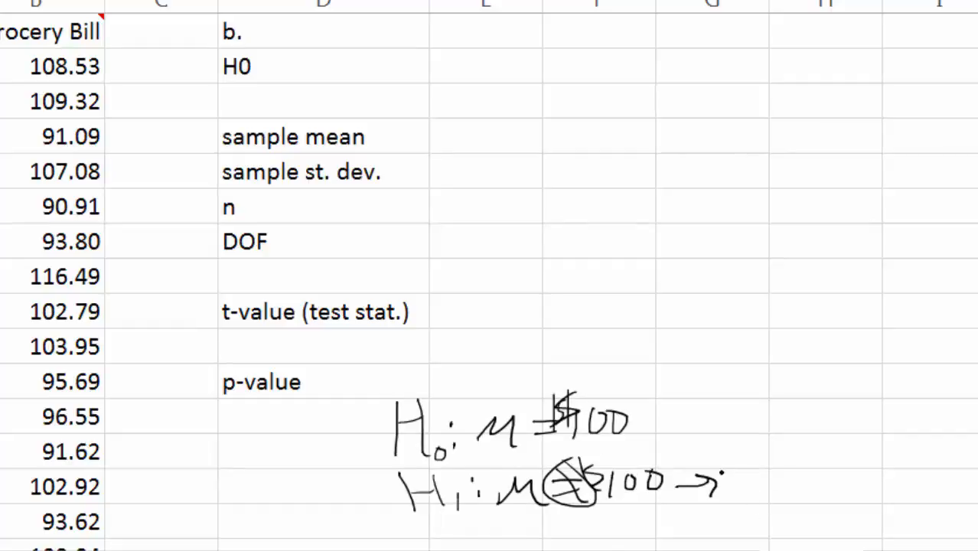
mouse_move(719, 464)
mouse_down()
mouse_move(780, 480)
mouse_move(808, 458)
mouse_move(864, 487)
mouse_move(882, 484)
mouse_up()
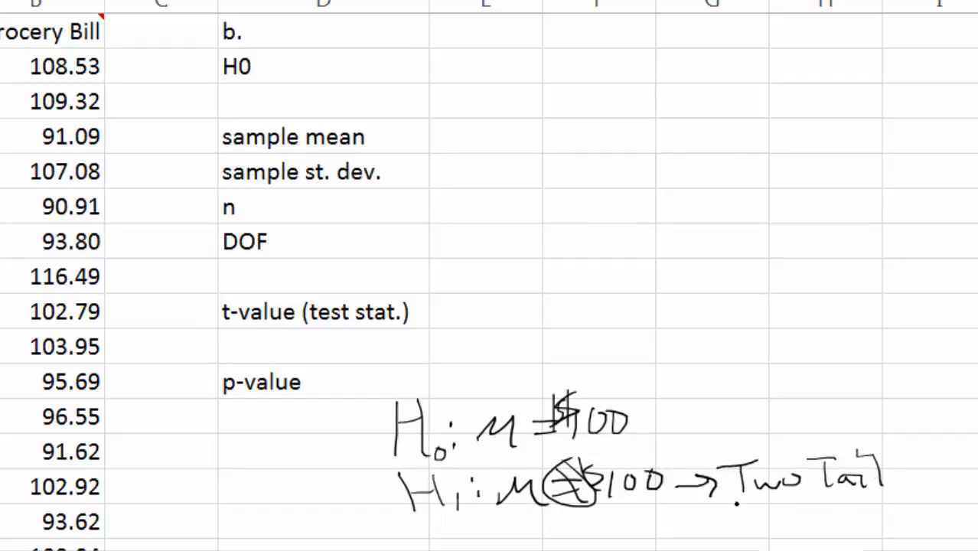
drag(732, 505, 904, 487)
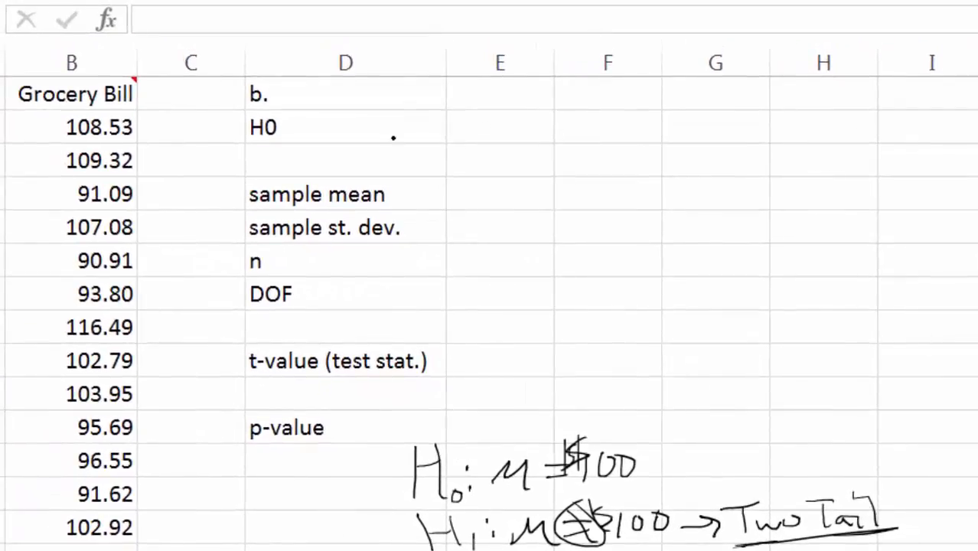
Enter 100 as the H0 value in cell E2
click(382, 27)
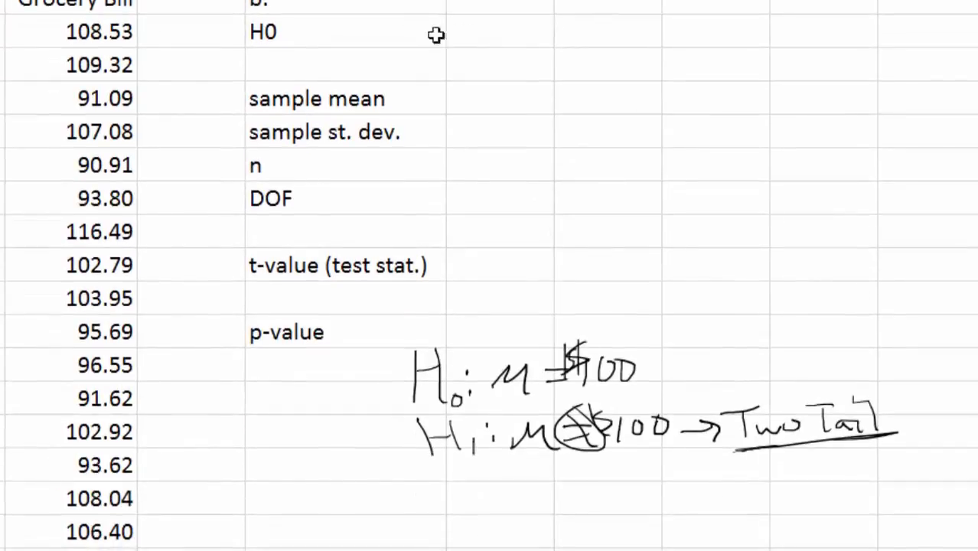
click(414, 30)
click(491, 34)
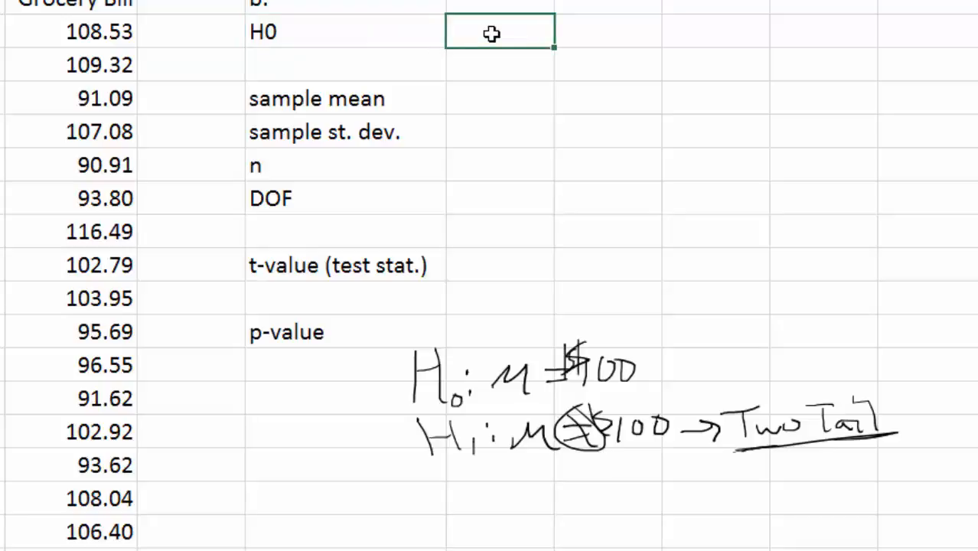
text(100)
key(Return)
key(Return)
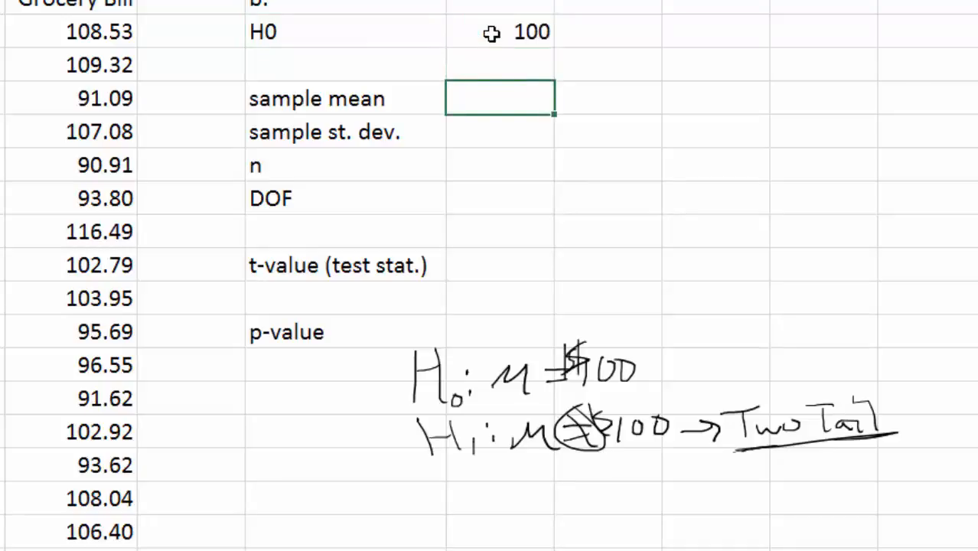
Calculate the sample mean in E4 with AVERAGE over all the grocery bill values in column B, starting from B2
text(=AVERAG)
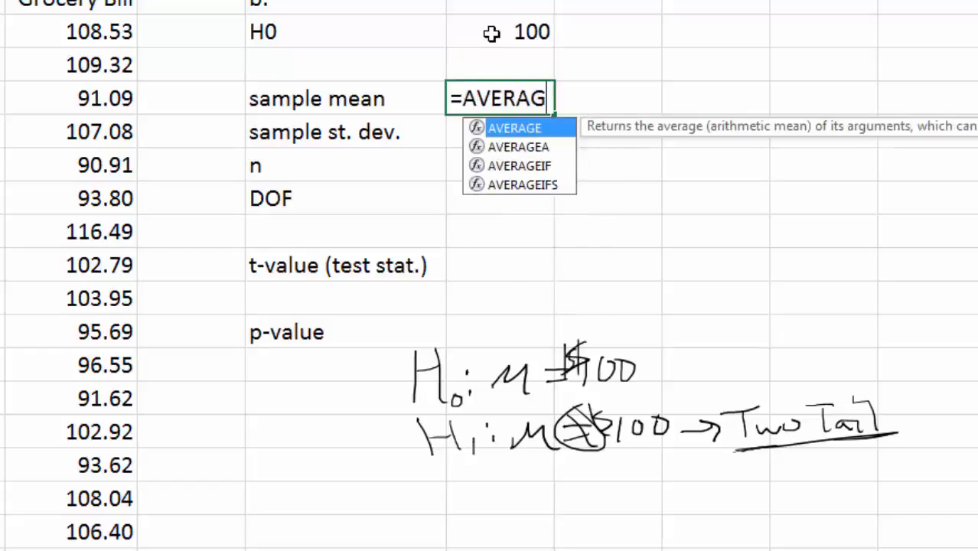
text(E()
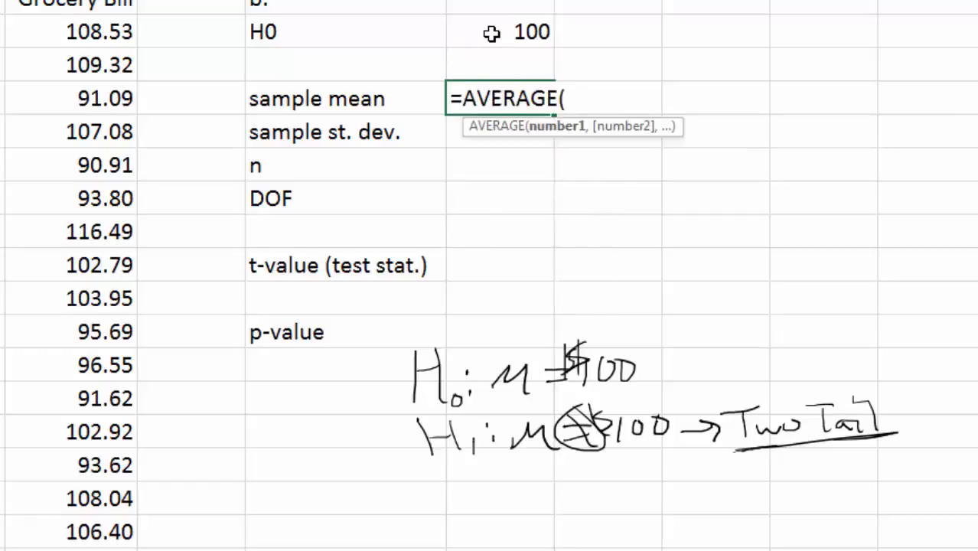
click(114, 29)
key(ctrl+shift+Down)
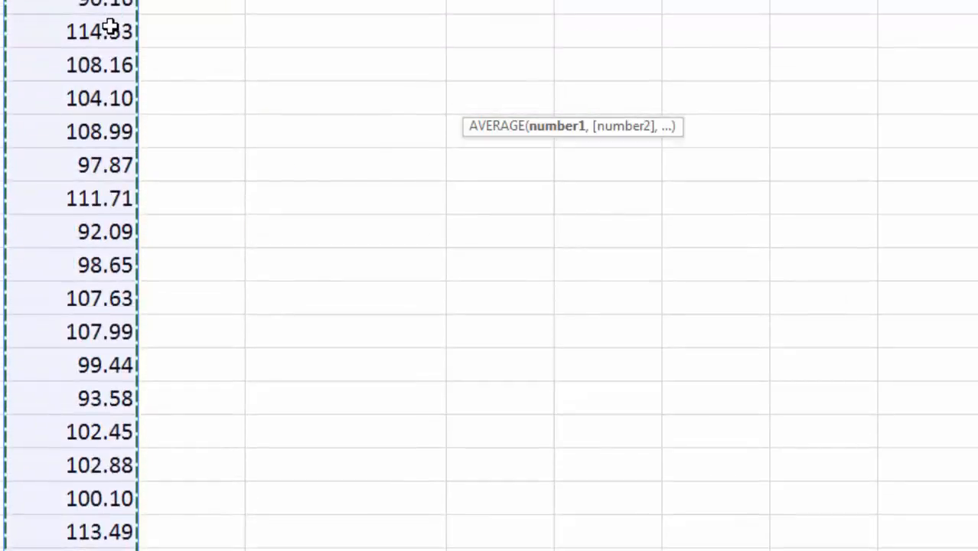
key(Return)
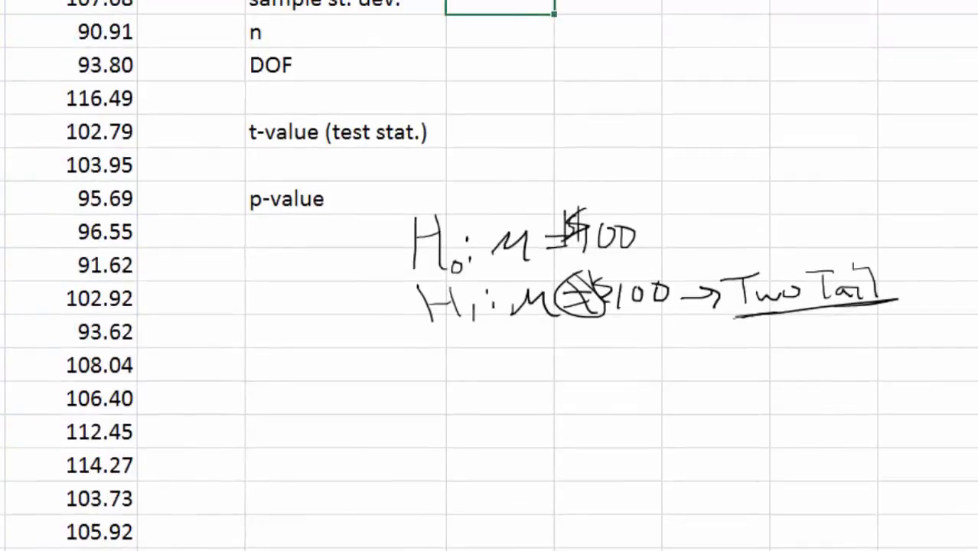
scroll(590, 31, up, 2)
Format the sample mean and the H0 value as dollar amounts in accounting format
click(494, 95)
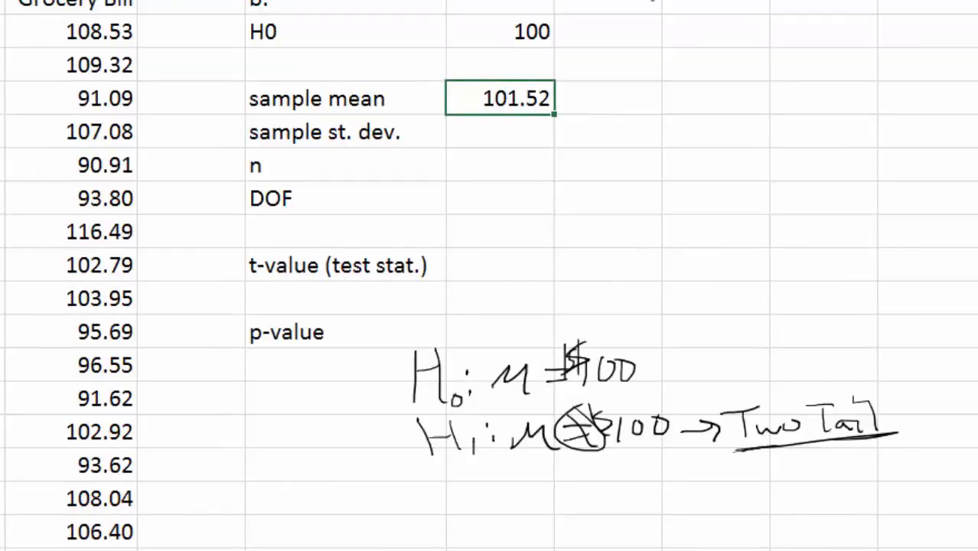
click(651, 1)
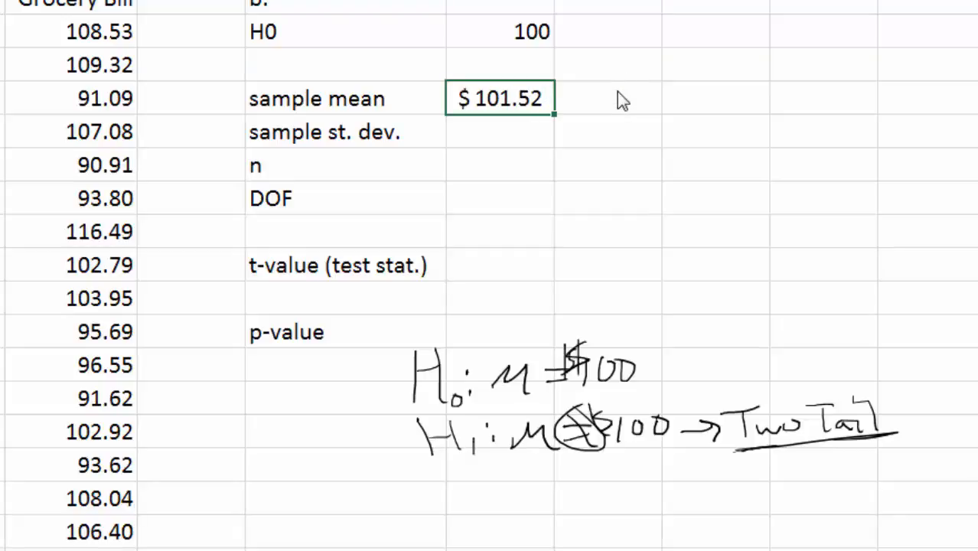
click(545, 32)
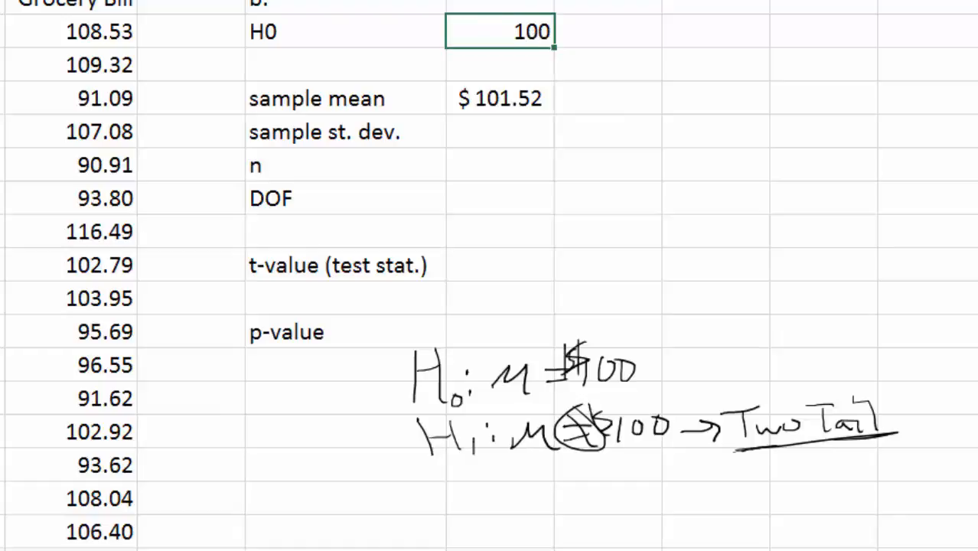
click(647, 0)
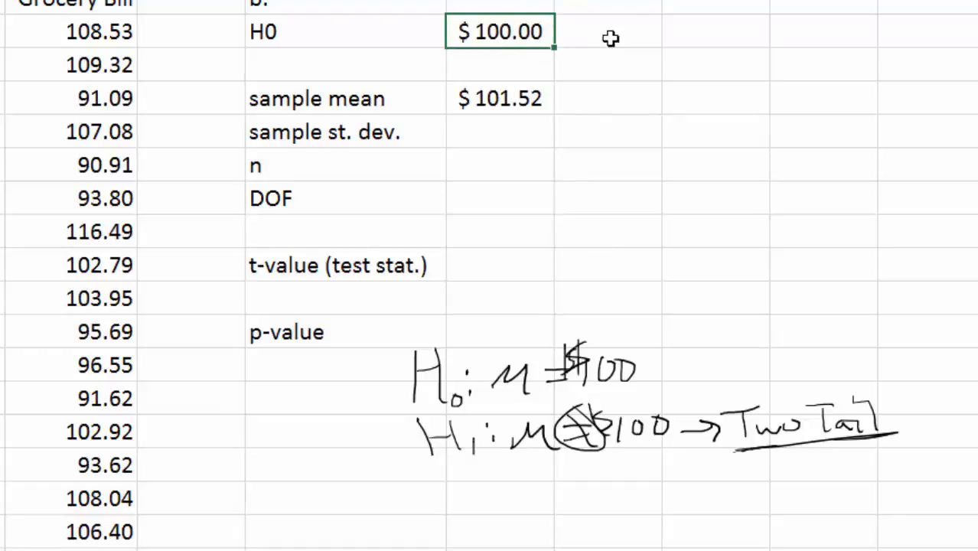
Calculate the sample standard deviation in E5 with STDEV.S over B2:B101 and format it as a dollar amount
click(526, 130)
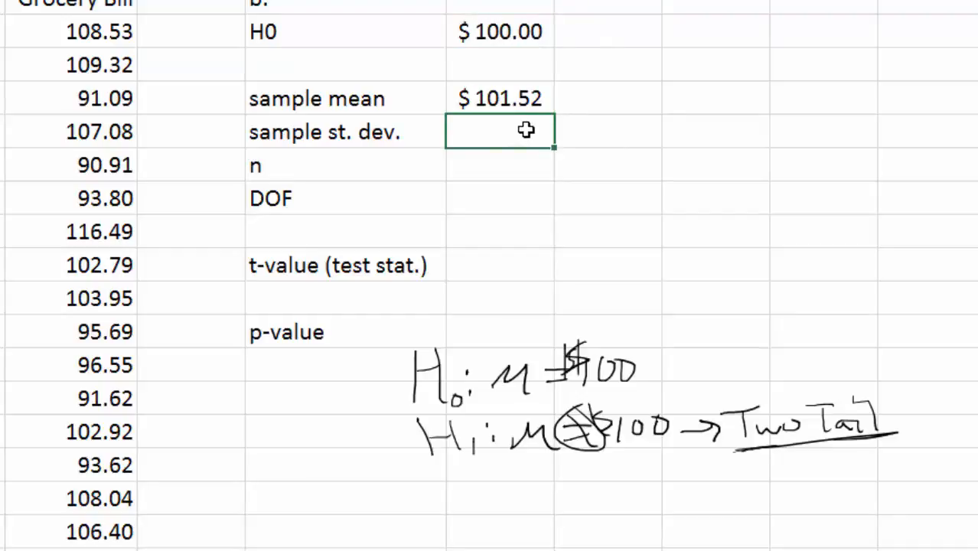
text(=st)
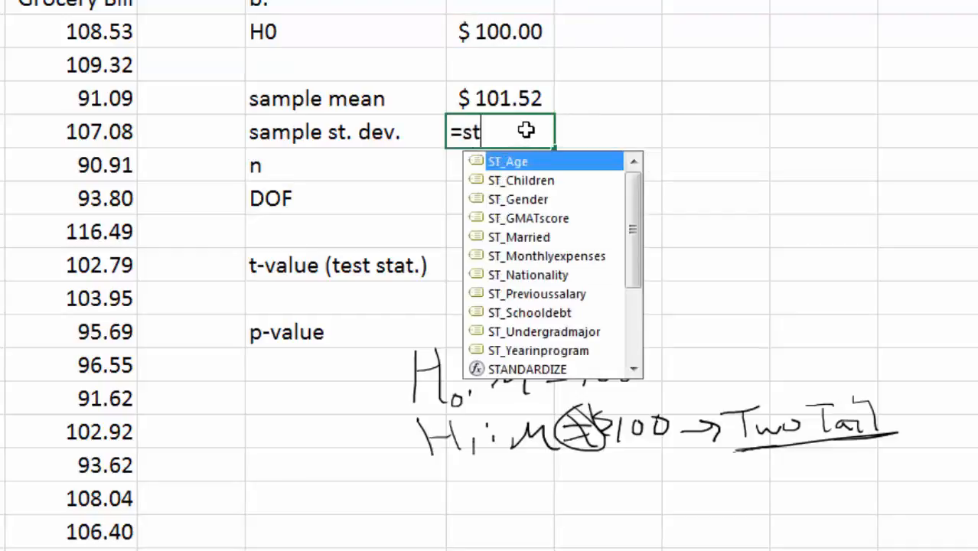
text(dev.s()
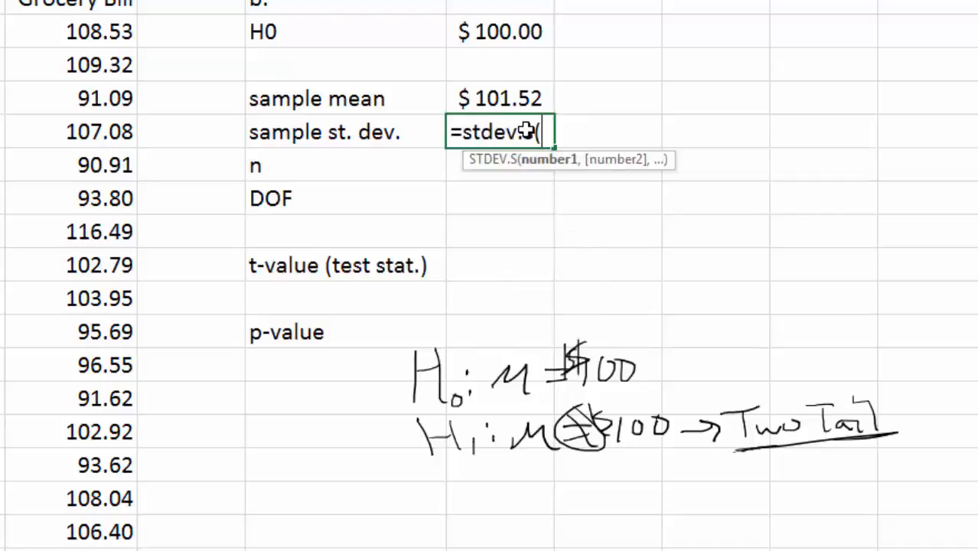
text(b2:b1)
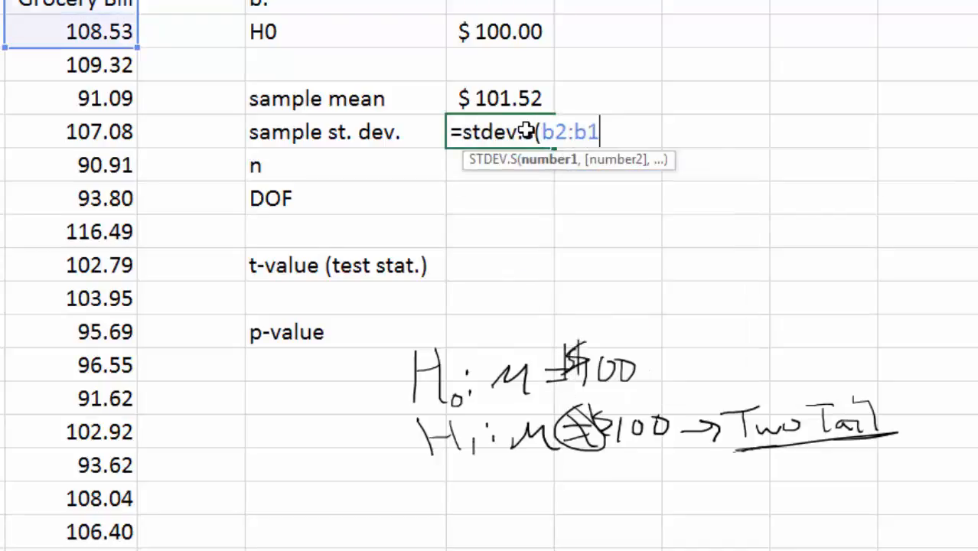
text(01)
key(Return)
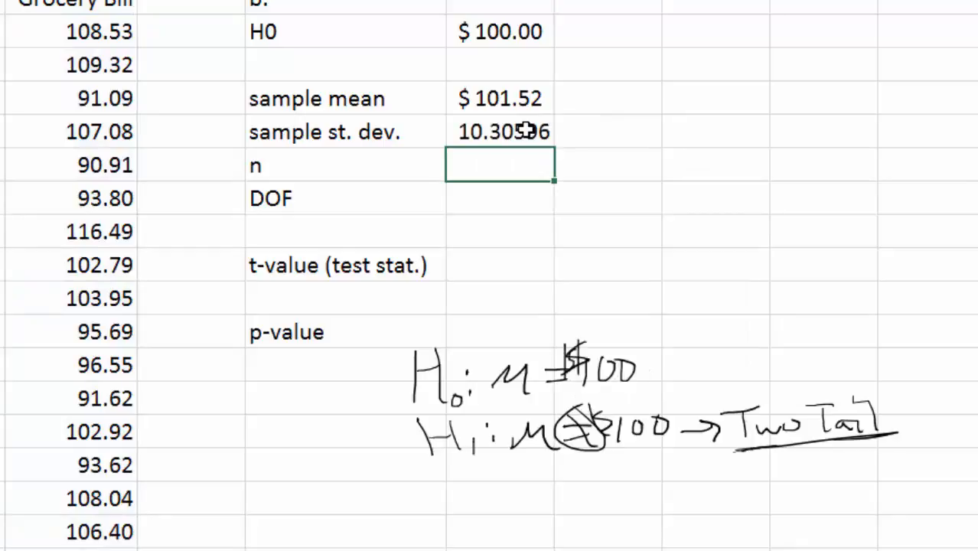
click(528, 131)
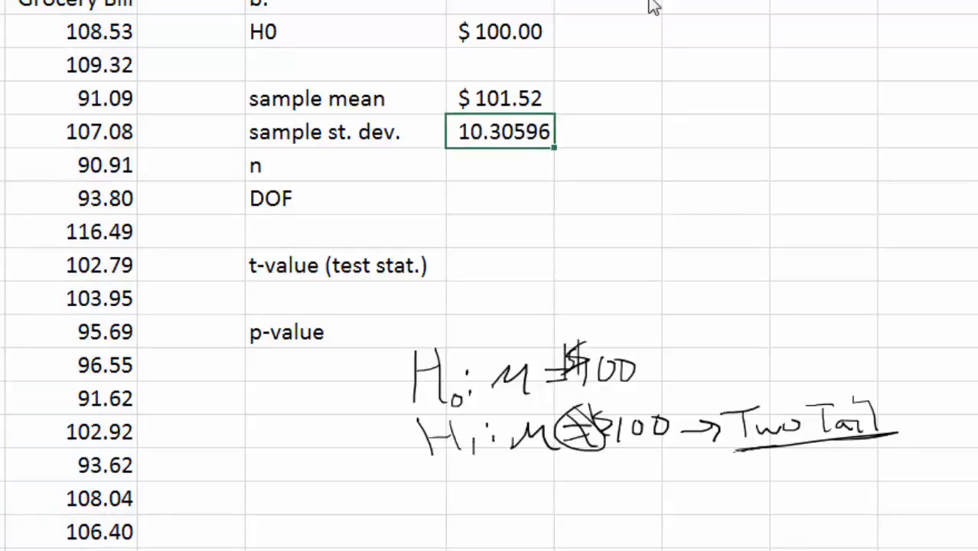
click(578, 1)
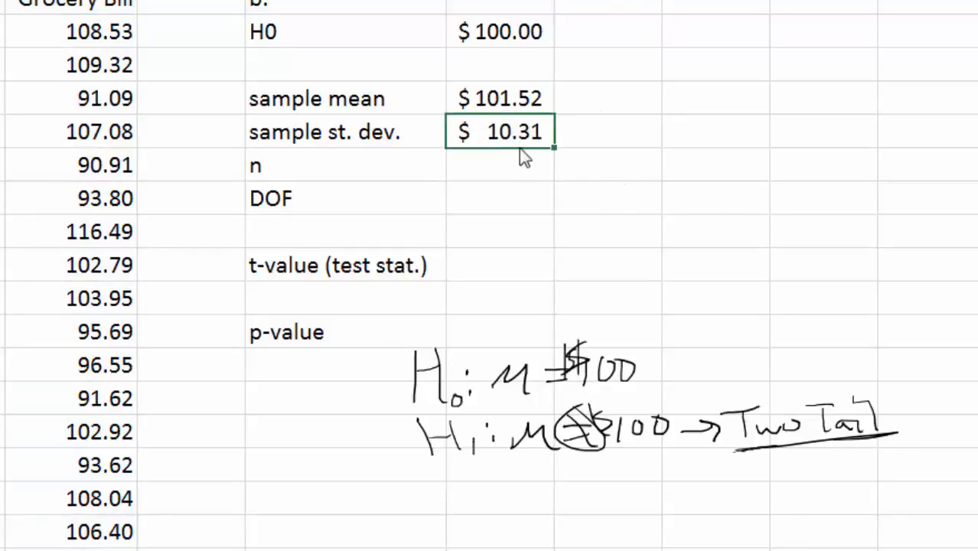
Enter 100 as the sample size n in E6
click(513, 167)
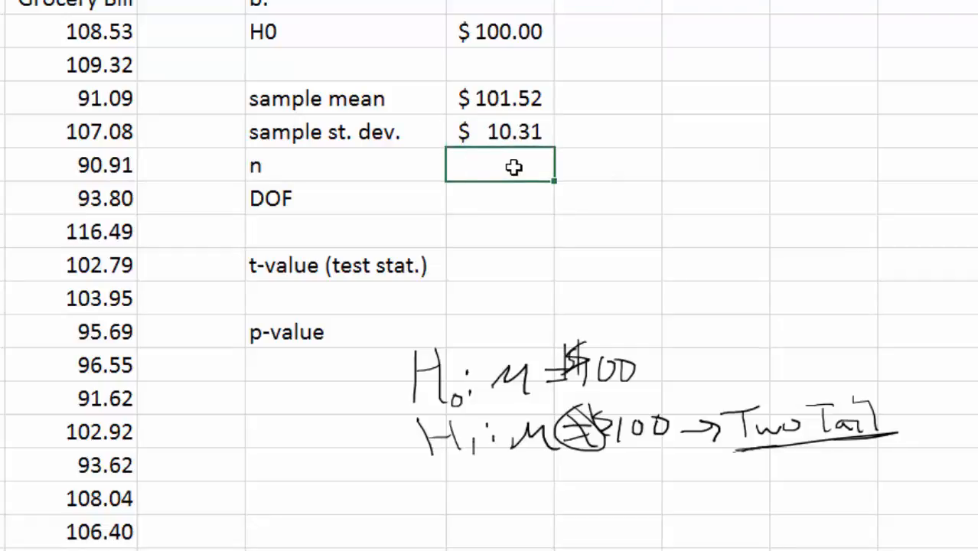
text(=)
key(BackSpace)
text(100)
key(Tab)
Calculate the degrees of freedom in E7 with the formula =E6-1
key(Down)
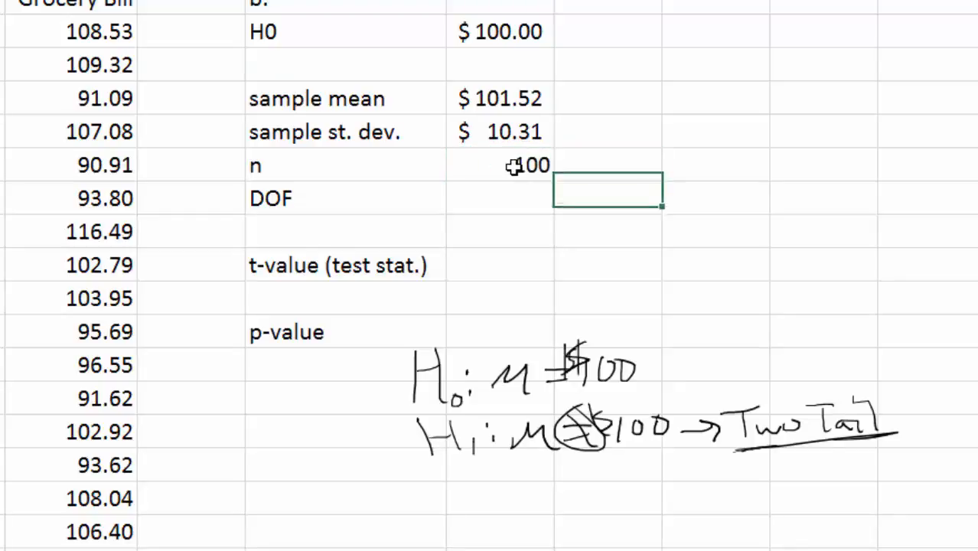
key(Left)
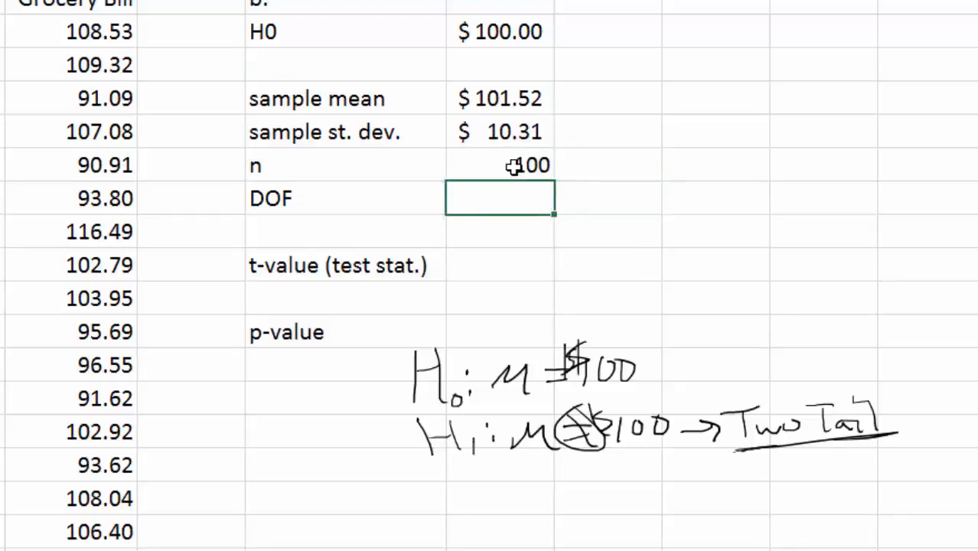
text(=)
key(Up)
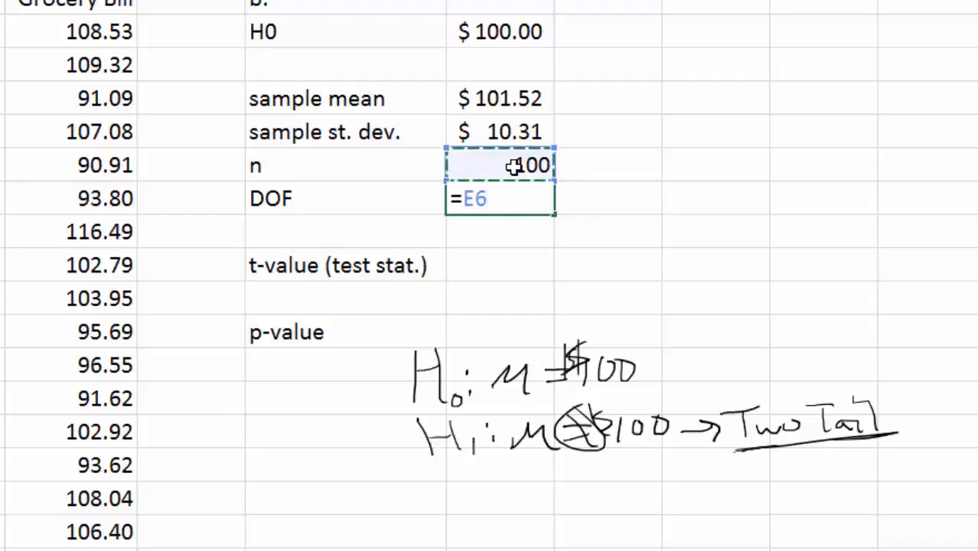
text(-1)
key(Return)
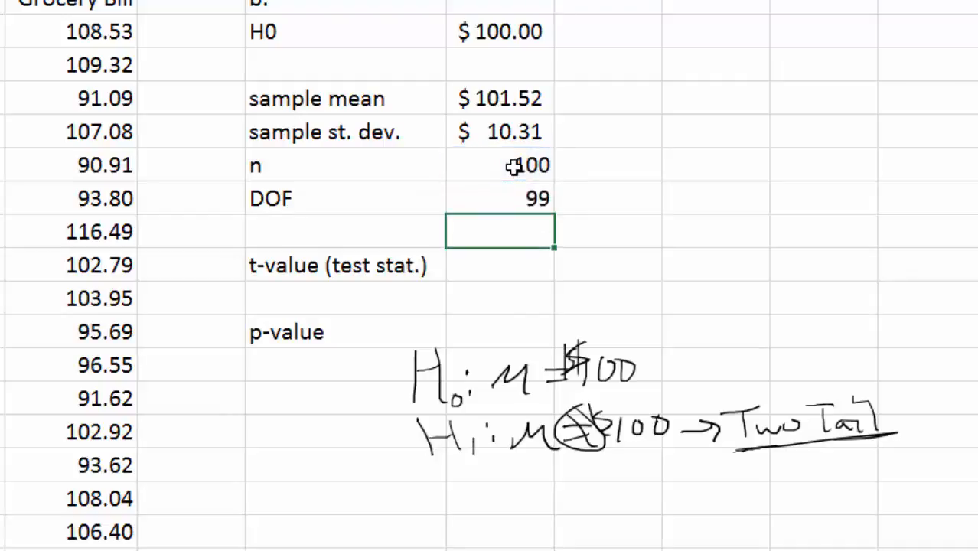
Calculate the t-value test statistic in E9 with the formula =(E4-E2)/(E5/(SQRT(E6)))
key(Down)
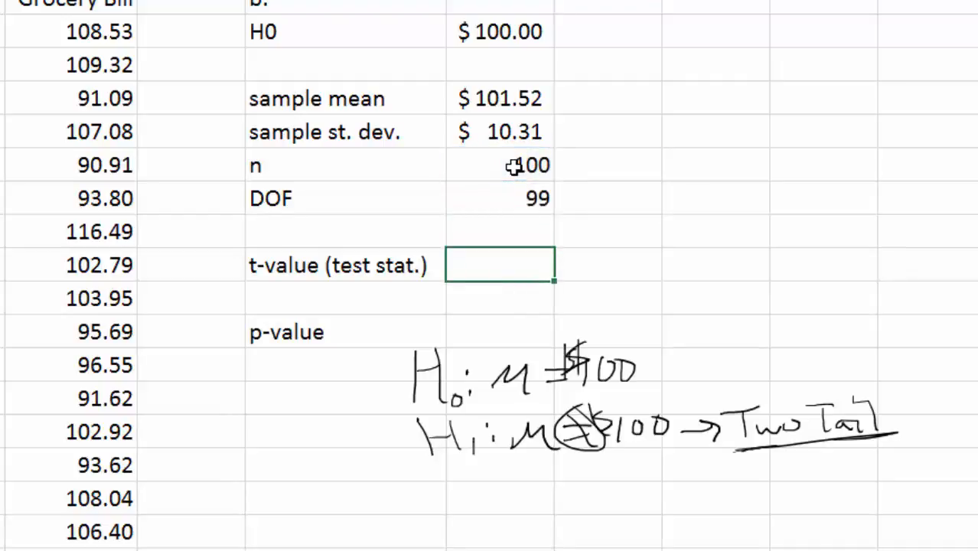
text(=()
click(448, 163)
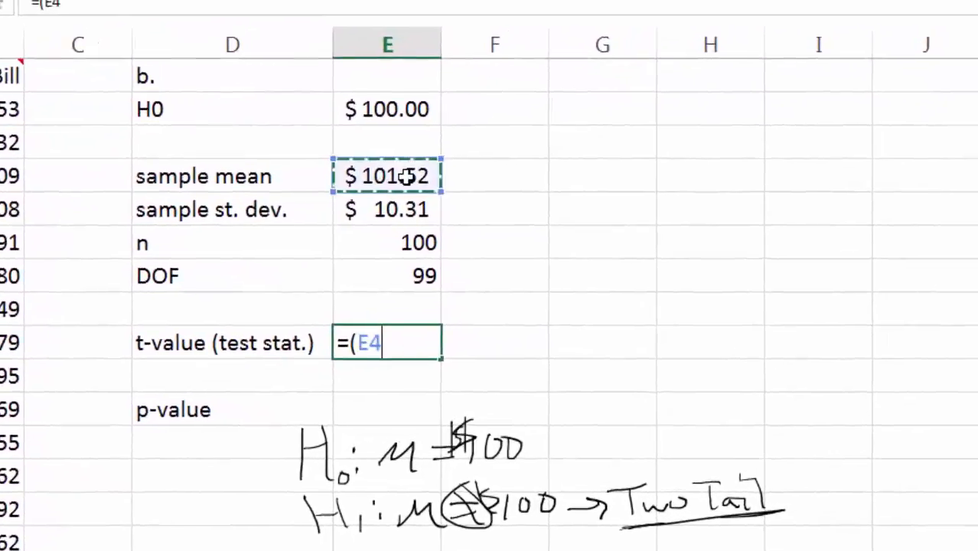
text(-)
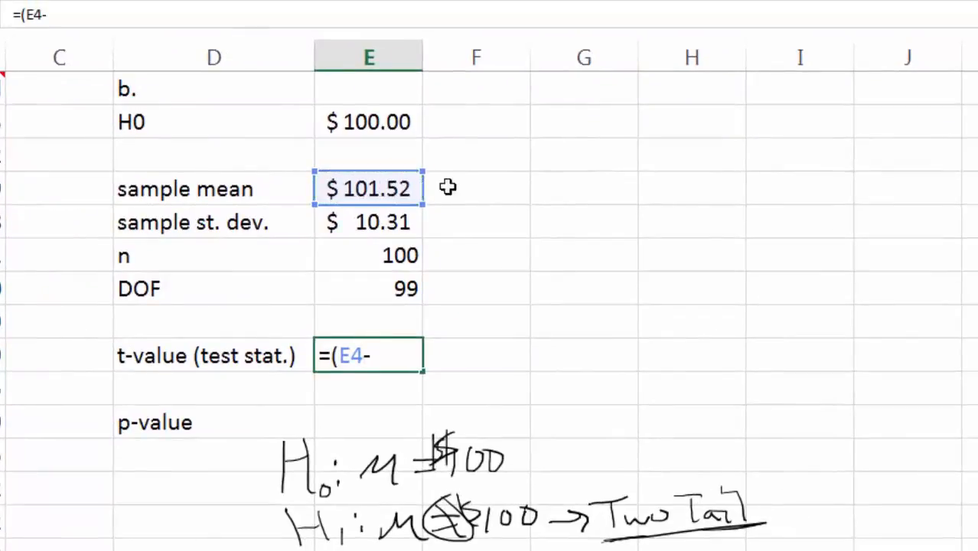
click(381, 124)
text()/()
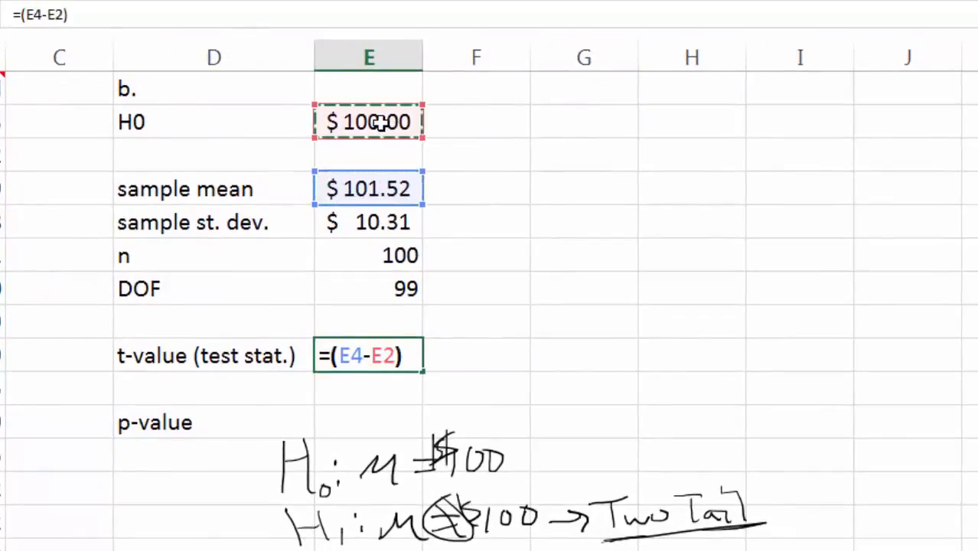
click(373, 222)
text(/)
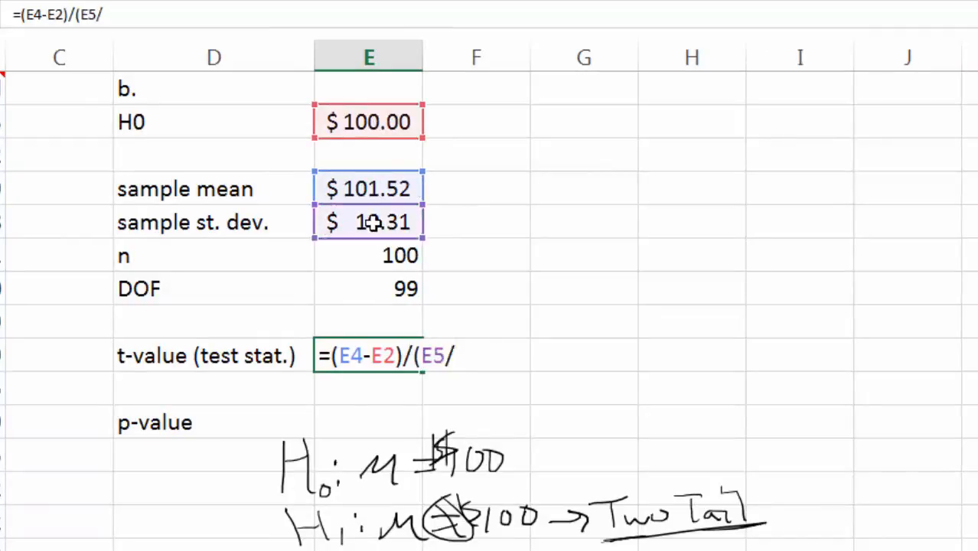
text((sqrt)
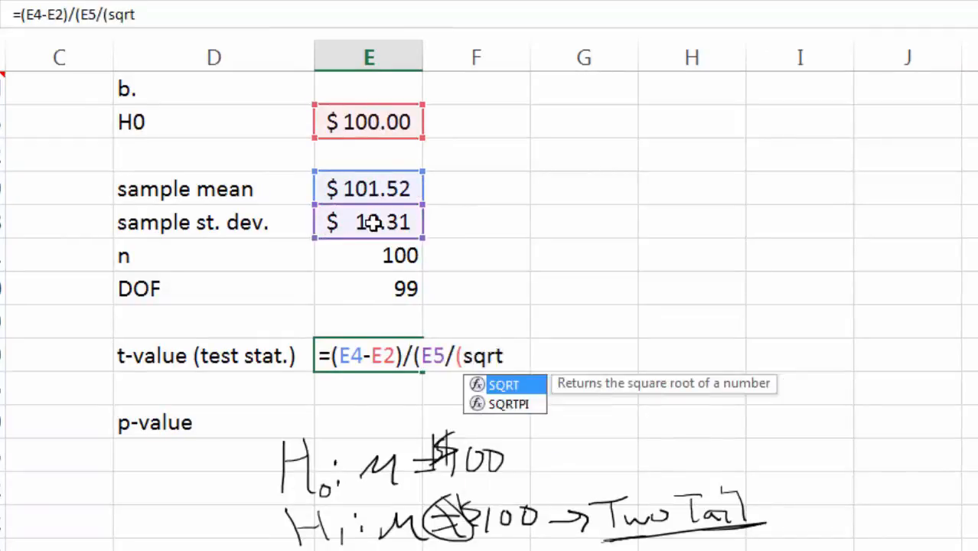
text(()
click(352, 263)
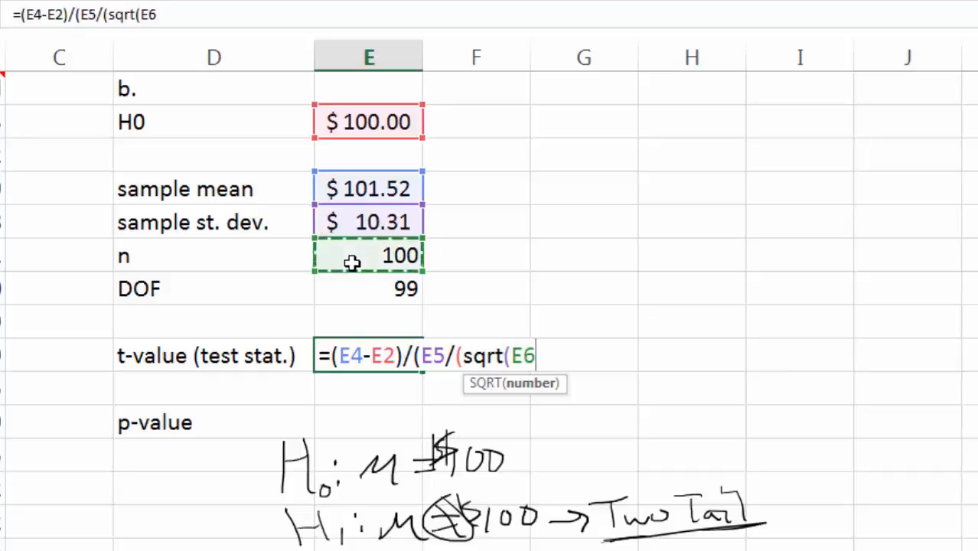
text())))
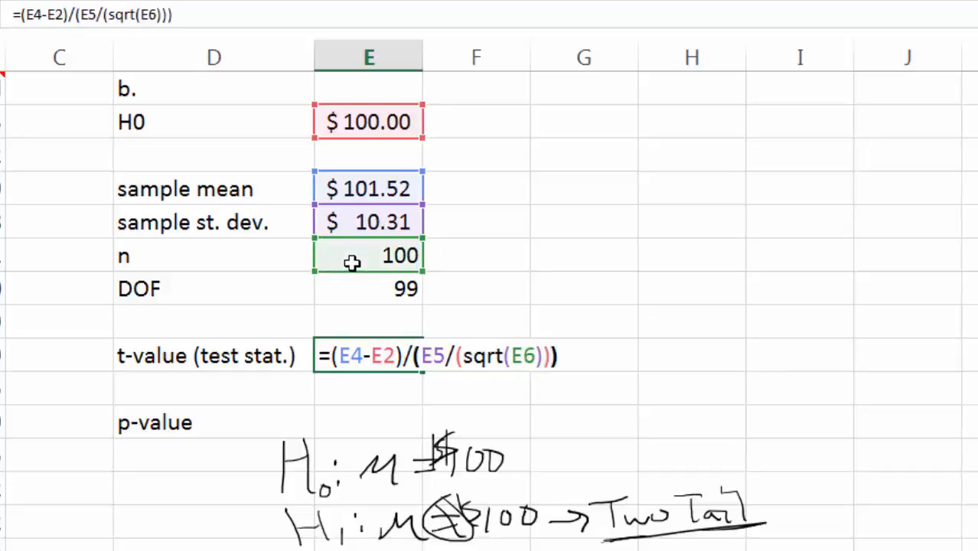
key(Return)
click(339, 352)
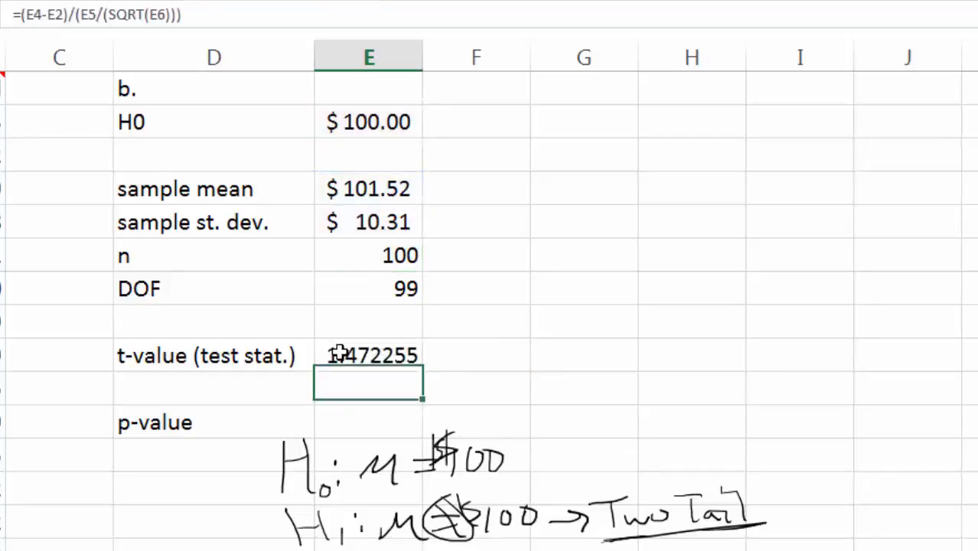
Calculate the two-tailed p-value in E11 with the formula =T.DIST.2T(E9,E7)
click(365, 418)
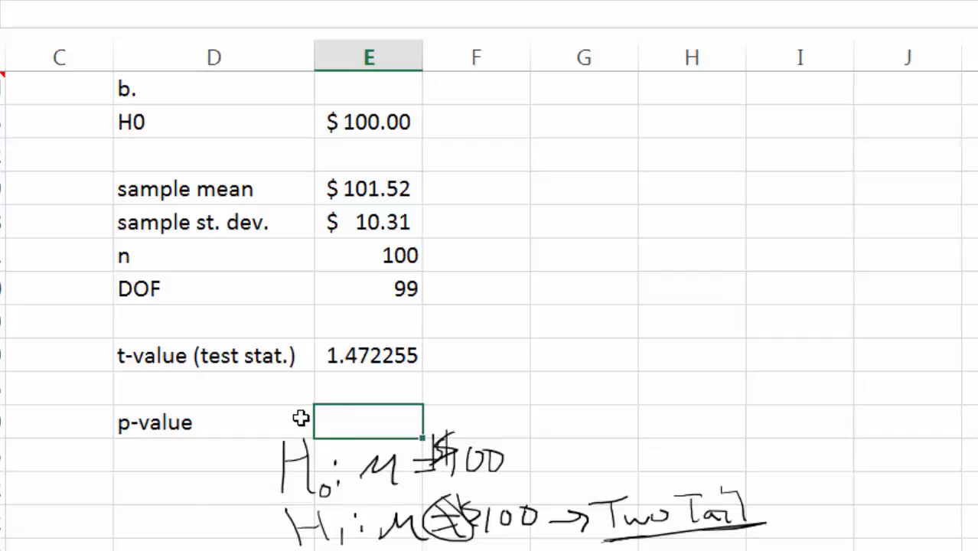
text(=)
key(BackSpace)
text(=t.dist)
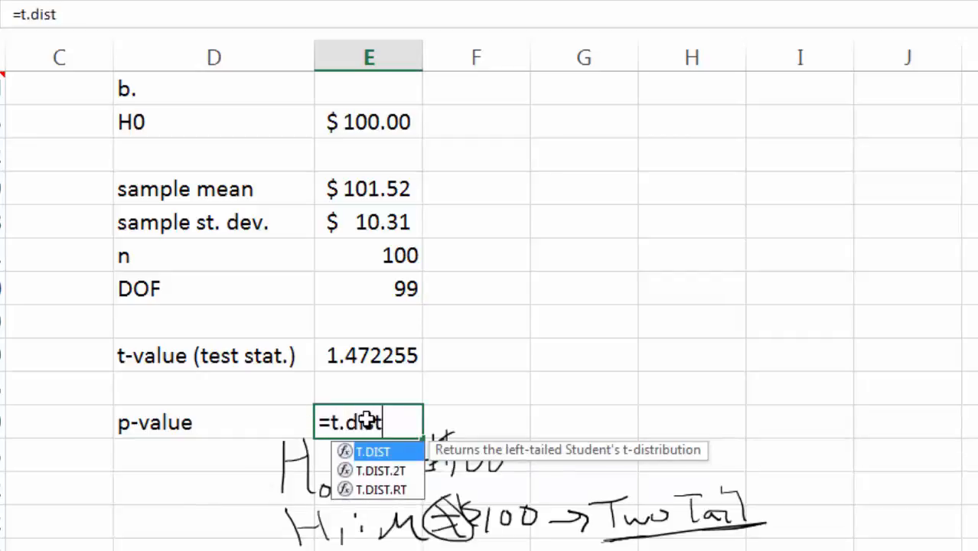
text(.2t()
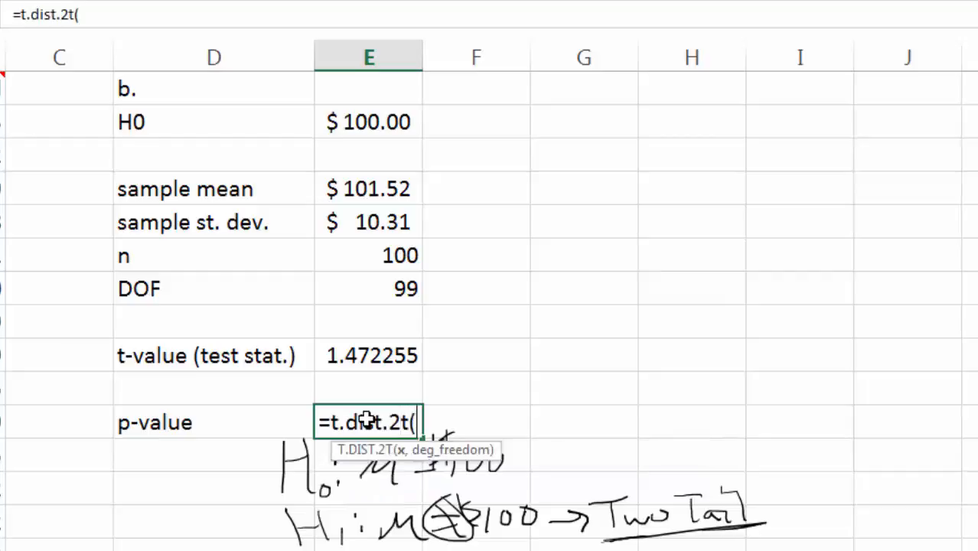
click(375, 359)
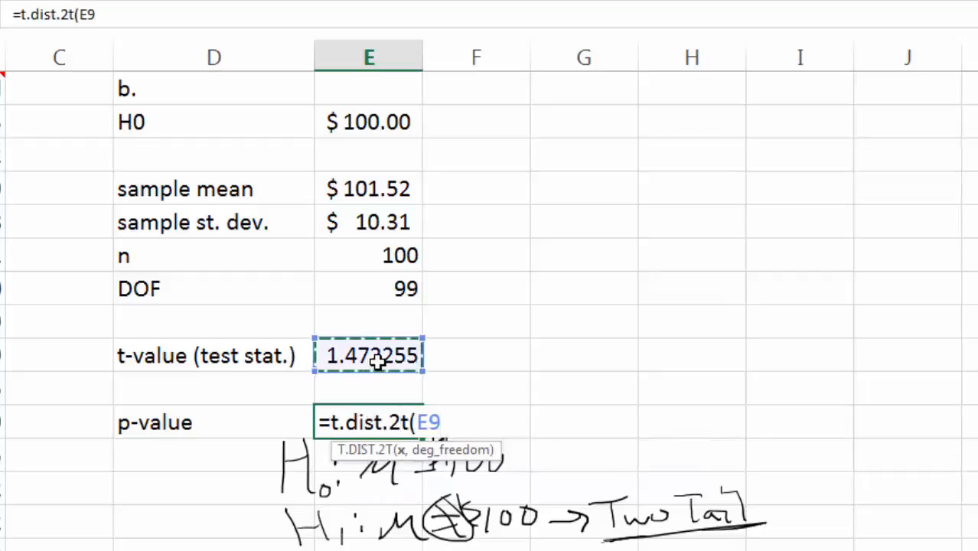
text(,)
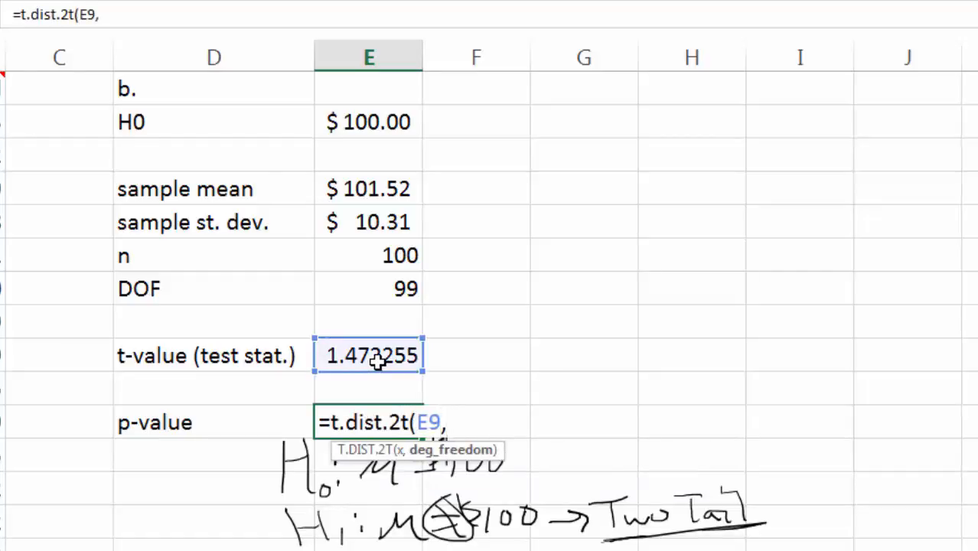
click(385, 300)
text())
key(Return)
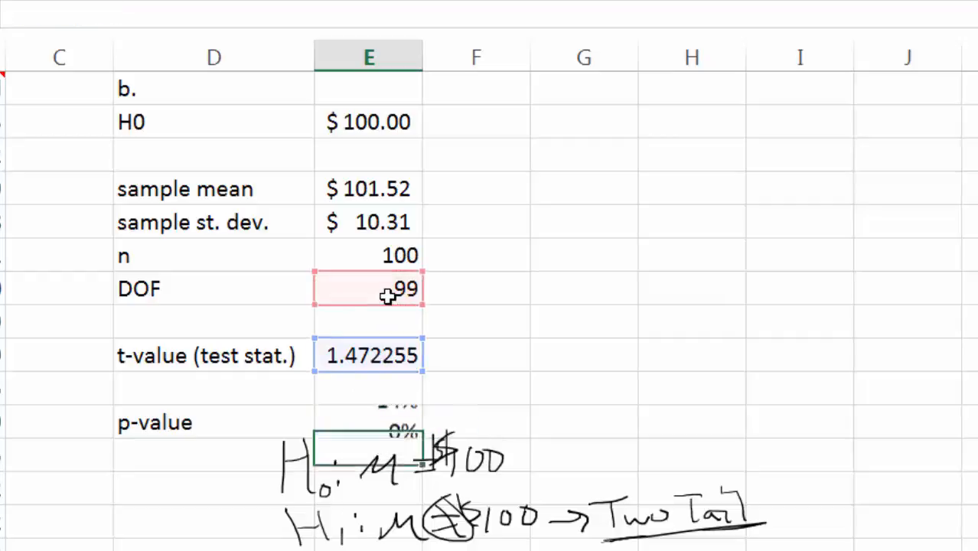
click(365, 415)
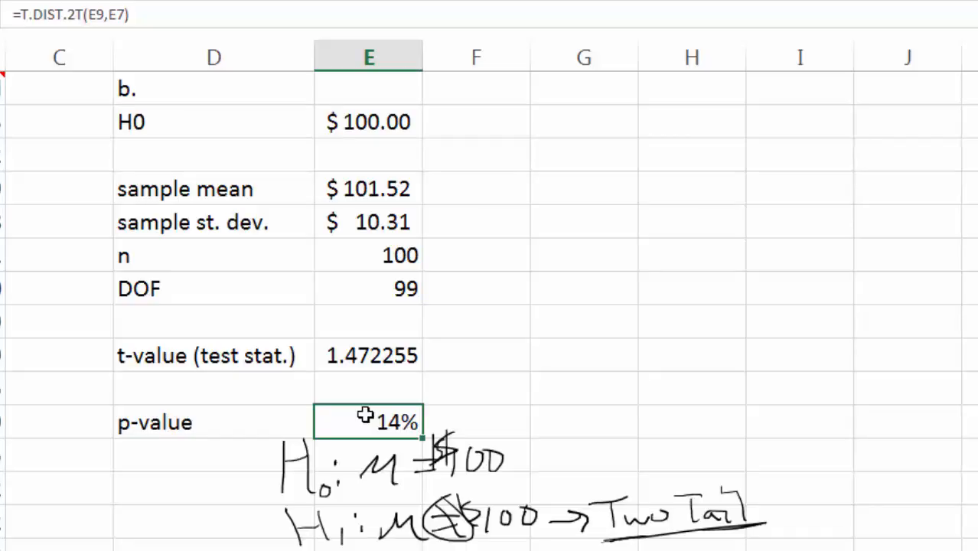
Enter the part label "c." in F1
click(469, 90)
text(c.)
key(Return)
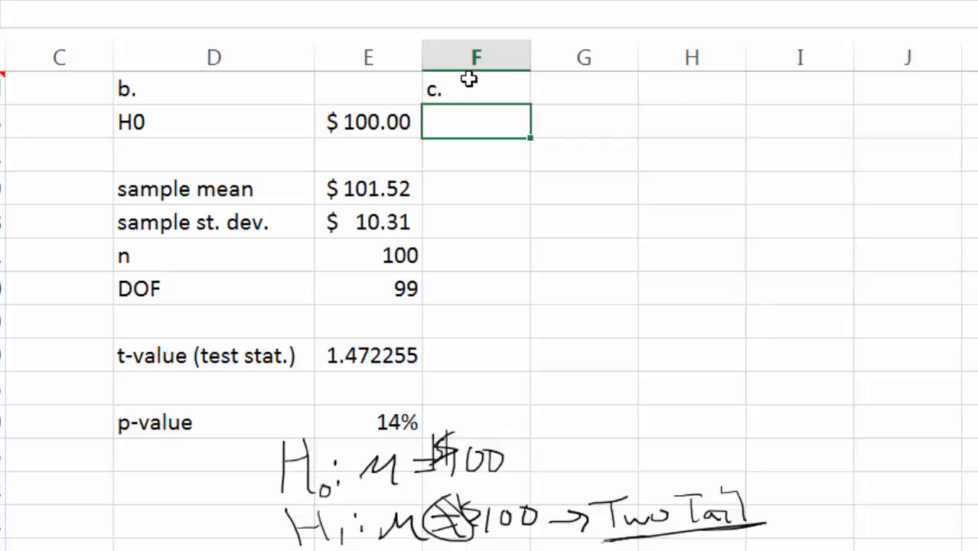
click(369, 187)
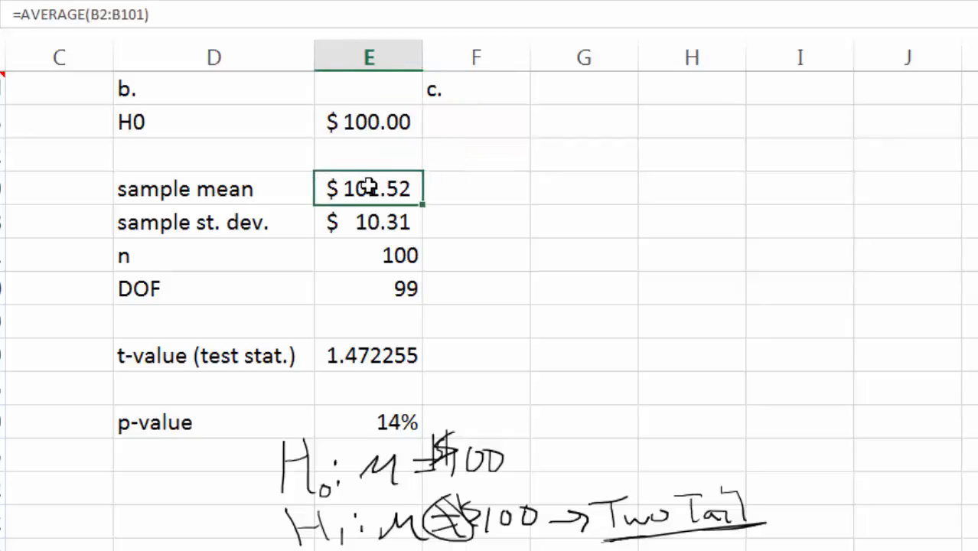
double_click(364, 426)
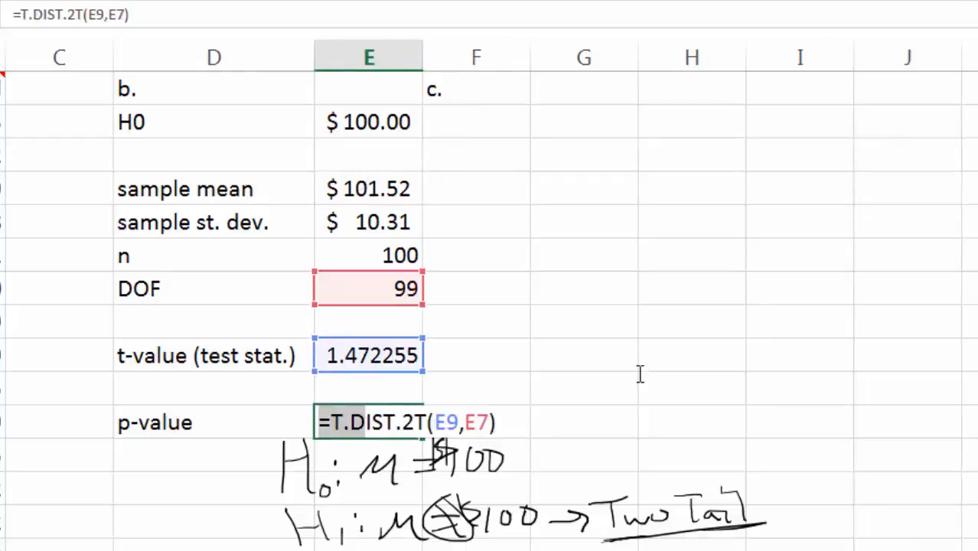
key(Escape)
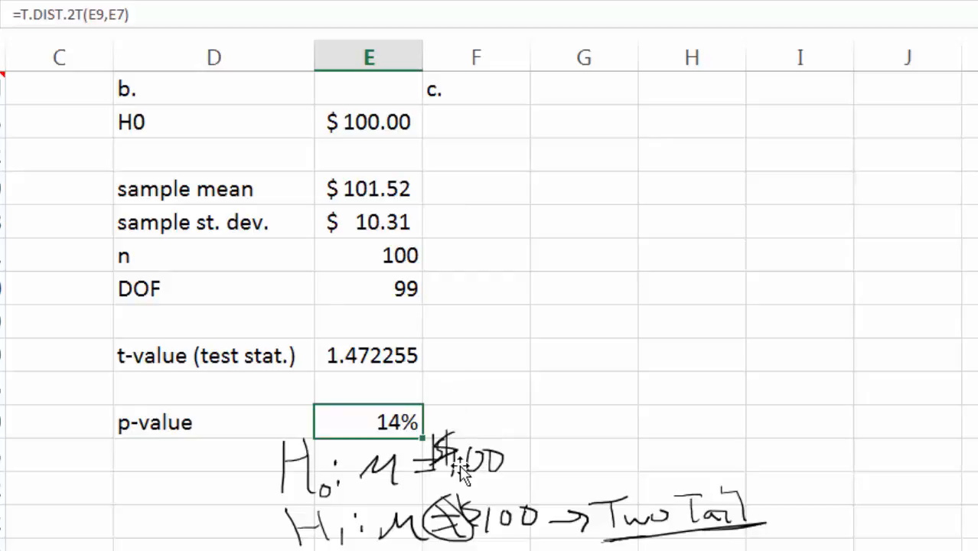
Enter the label "t-value @ 1%" in G2 and widen column G to fit it
click(563, 120)
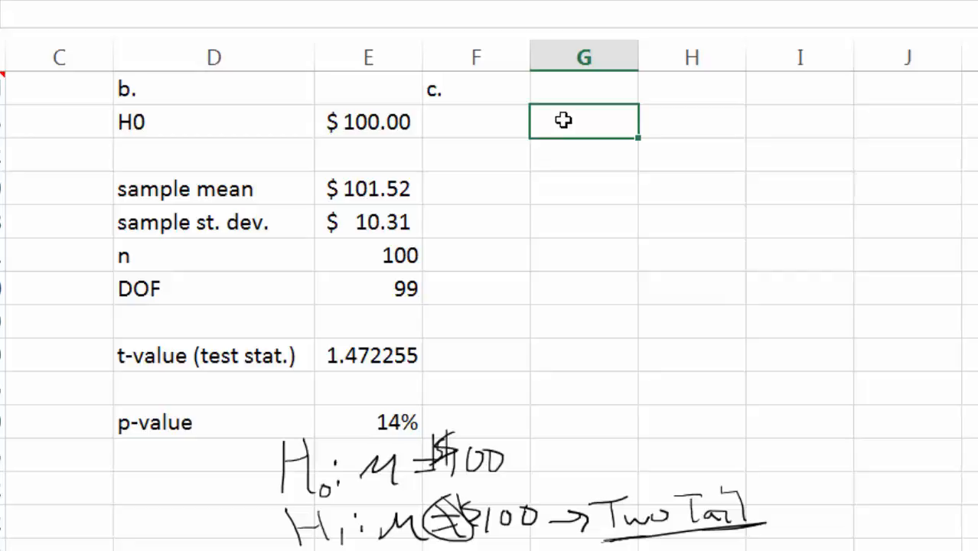
text(t-va)
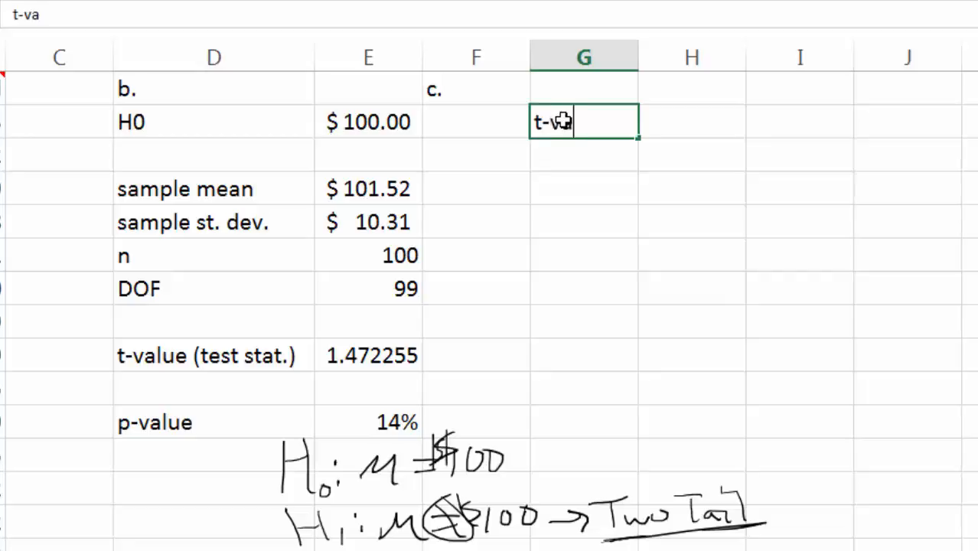
text(lue @)
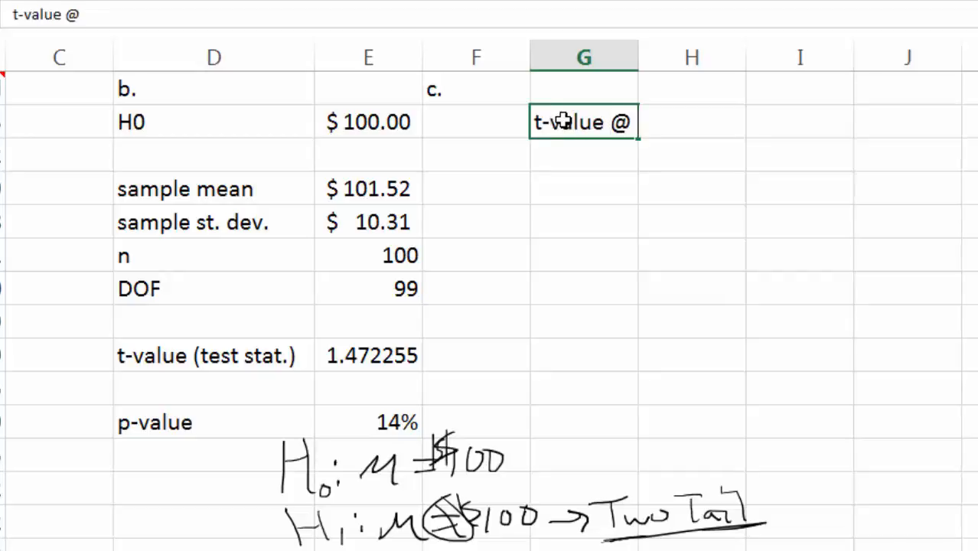
text( 1%)
key(Tab)
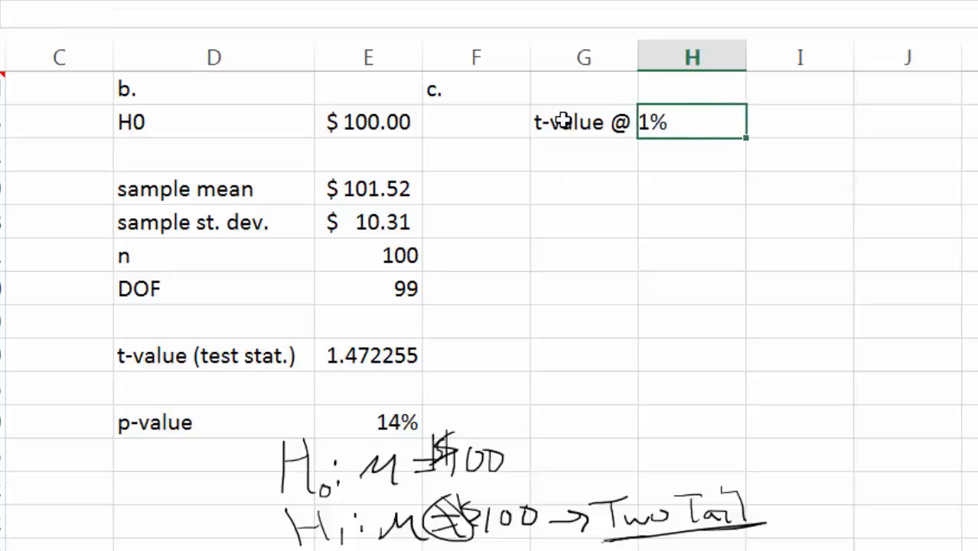
double_click(639, 52)
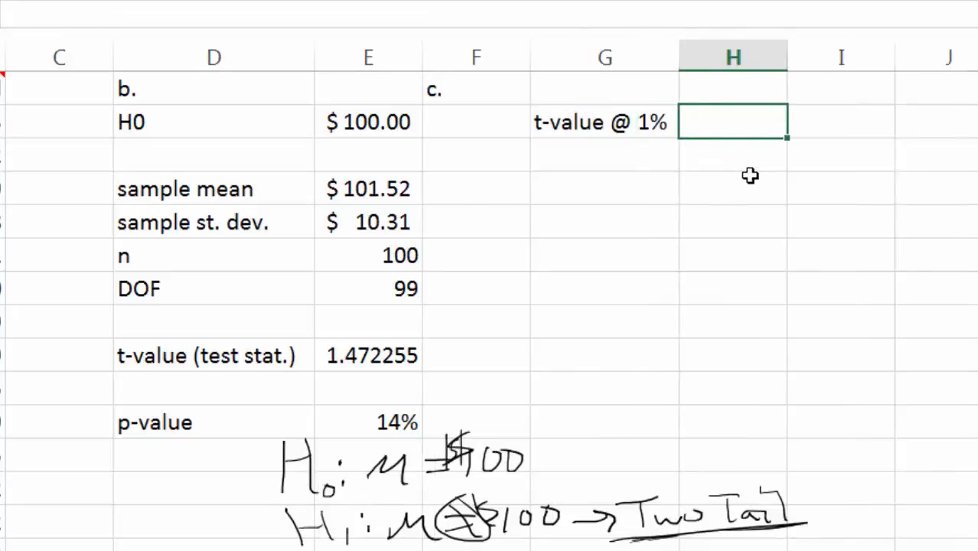
Calculate the two-tailed critical t-value in H2 with T.INV.2T, using probability 0.01 and 99 degrees of freedom
text(=t.in)
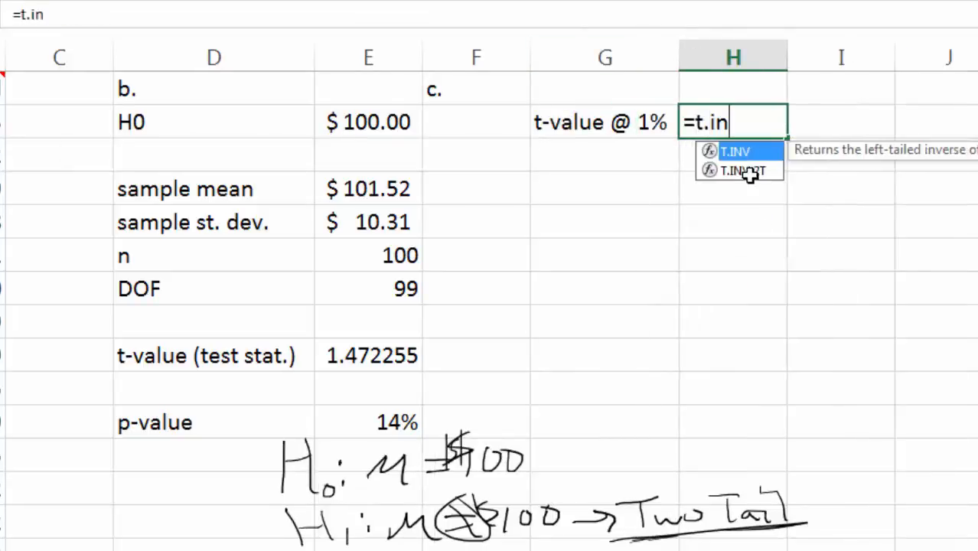
text(v.2t()
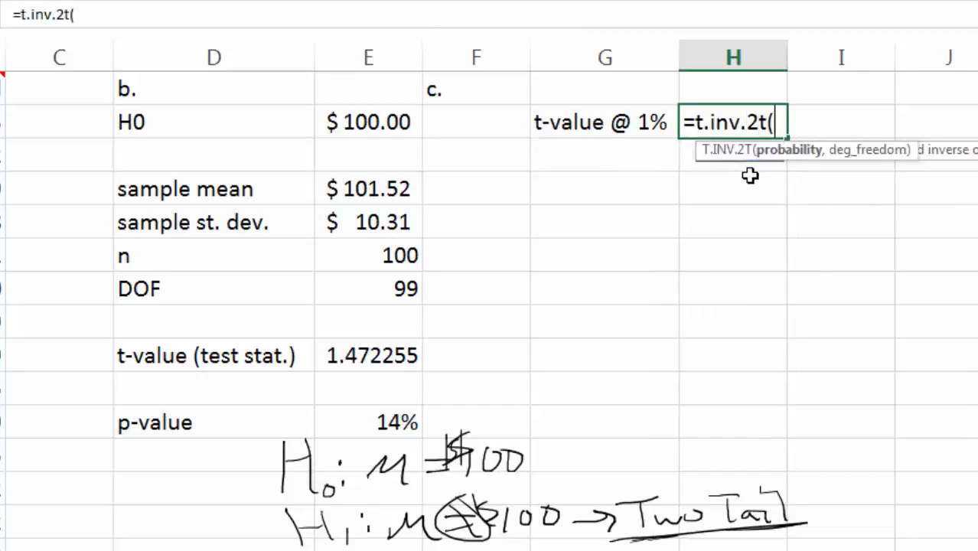
text(.01)
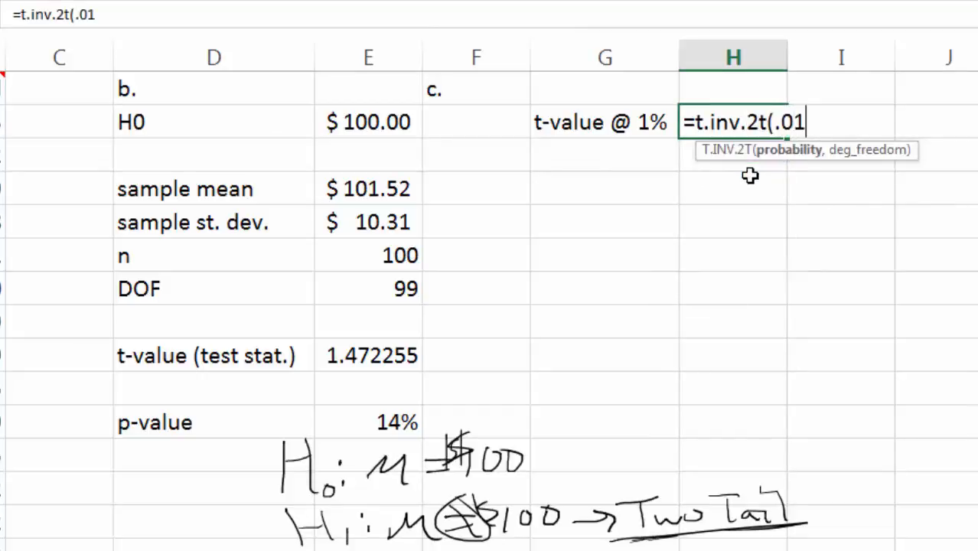
text(,99)
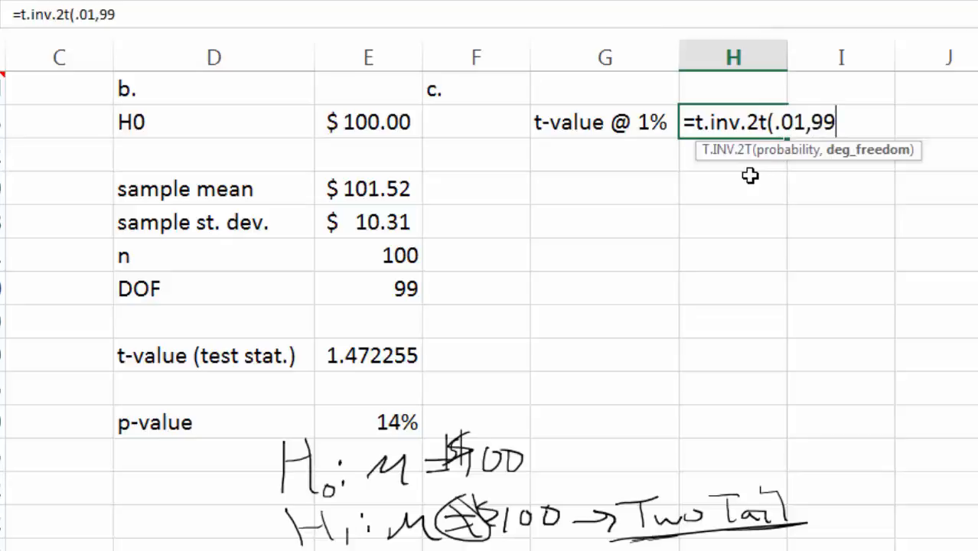
key(Return)
click(745, 131)
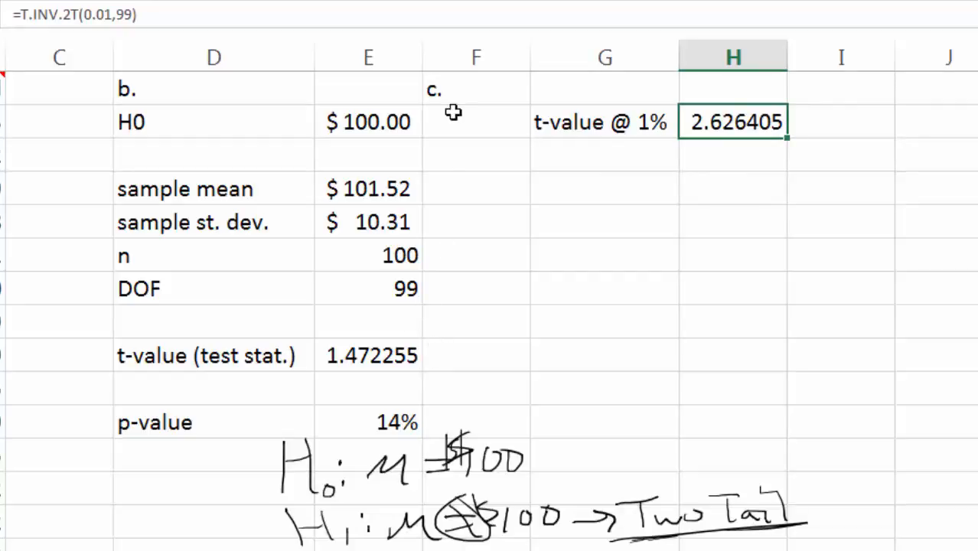
Try sample means of 102, 103 and 102.5 in E4, one after another, in place of the AVERAGE formula
click(369, 186)
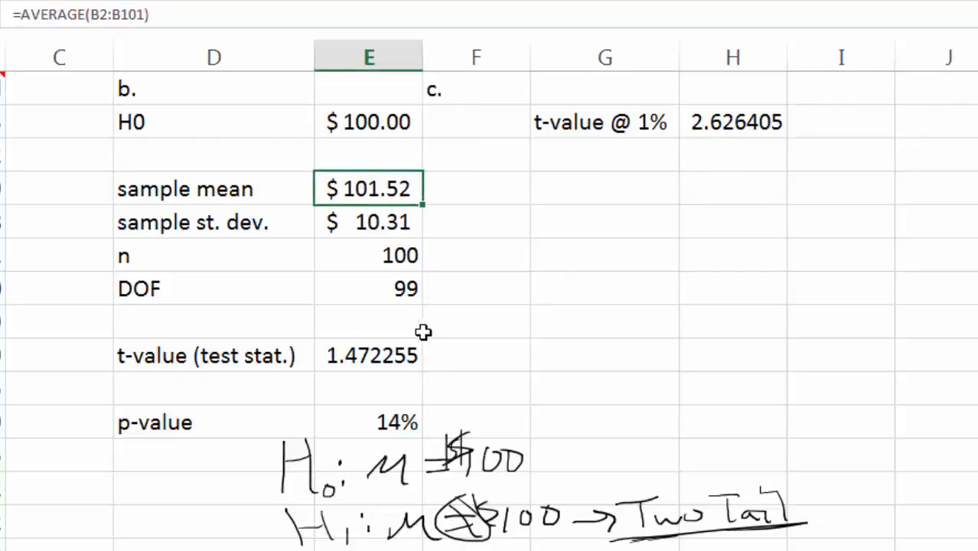
click(329, 358)
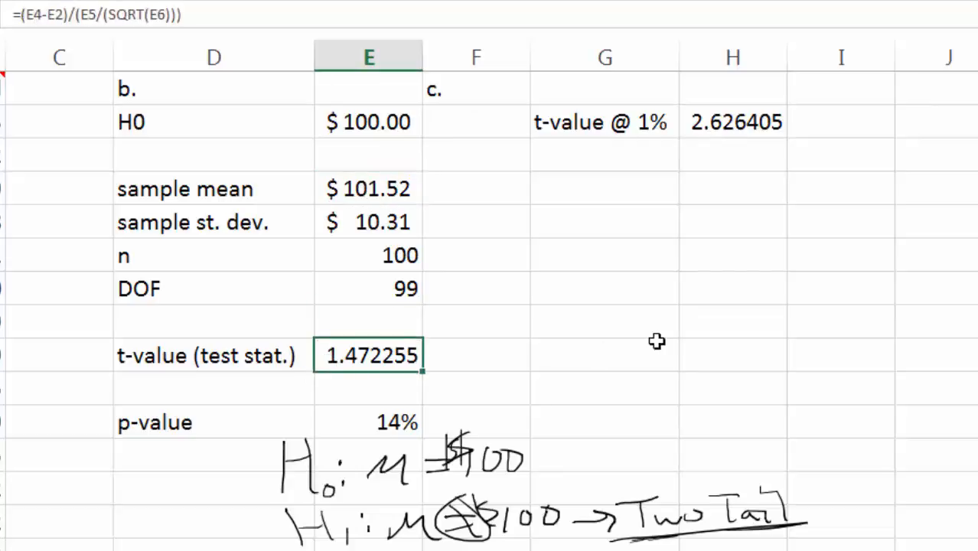
click(391, 195)
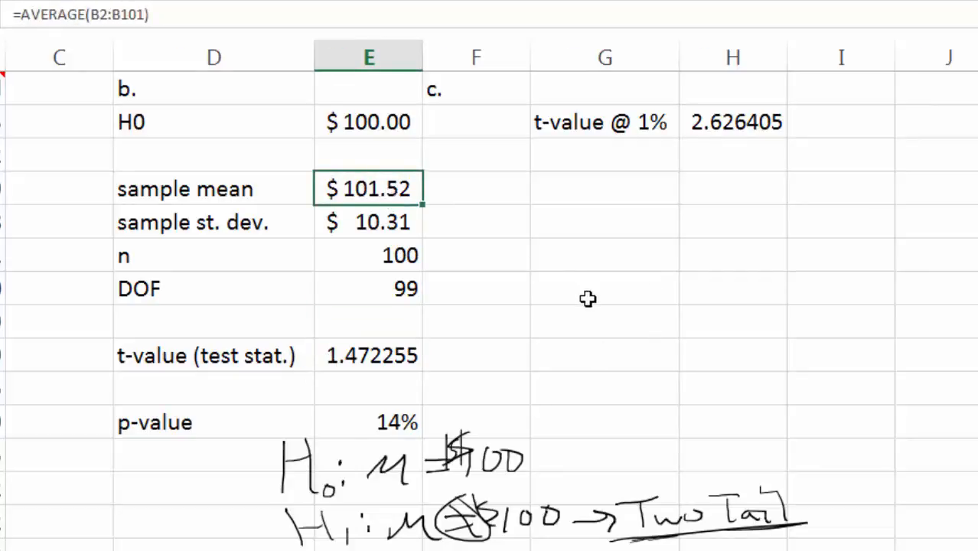
text(102)
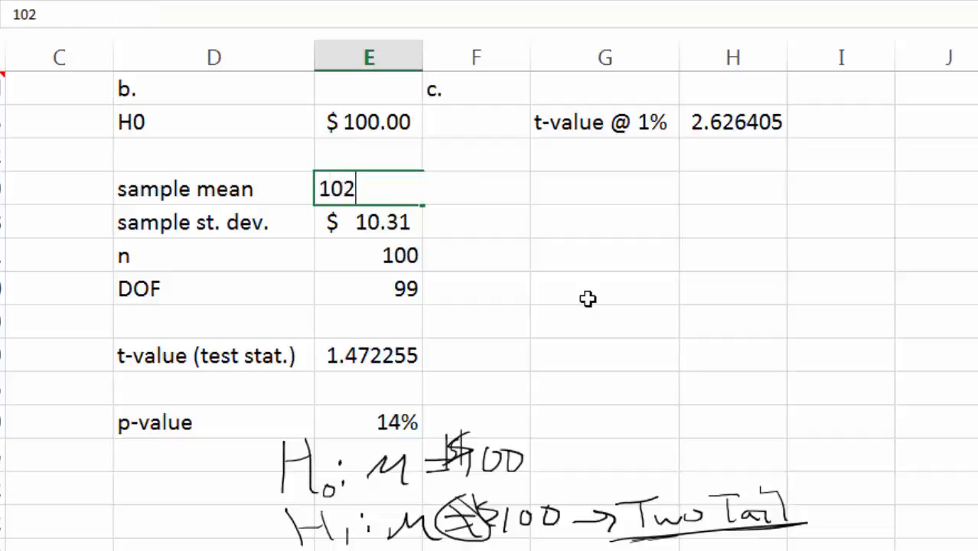
key(Right)
key(Left)
text(103)
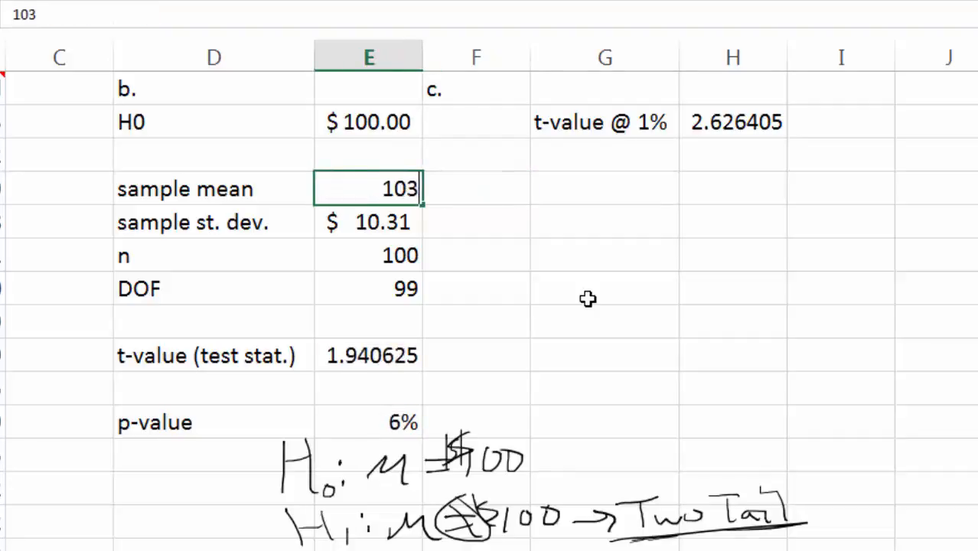
key(Right)
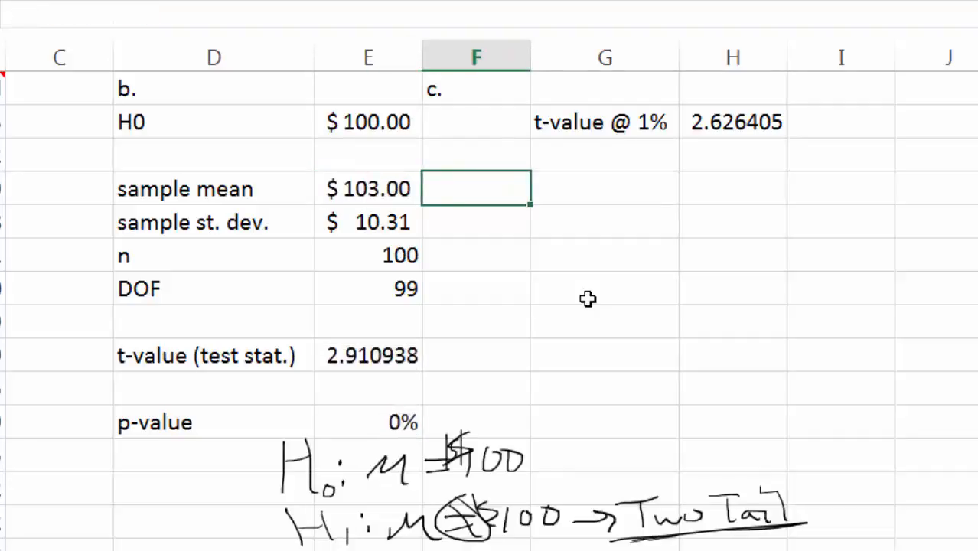
key(Left)
text(1)
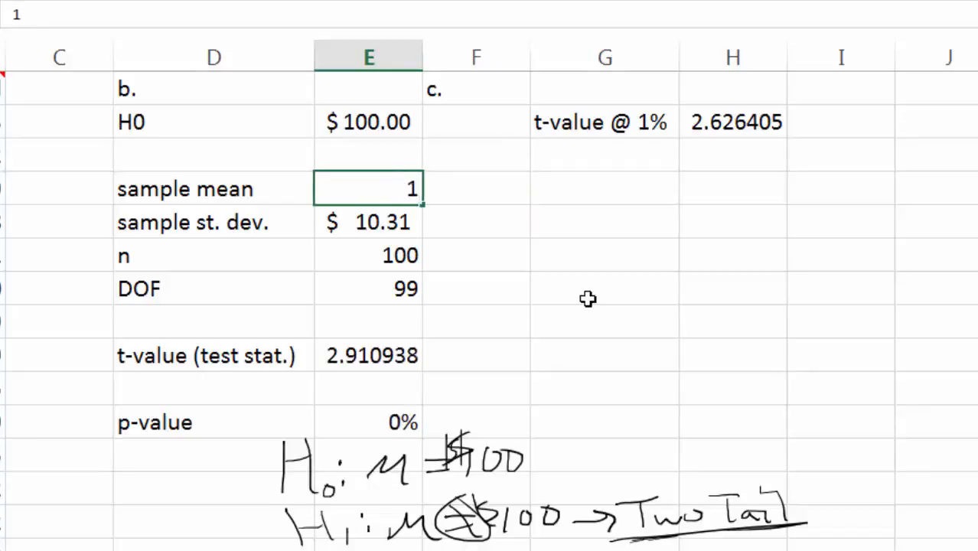
text(02.5)
key(Right)
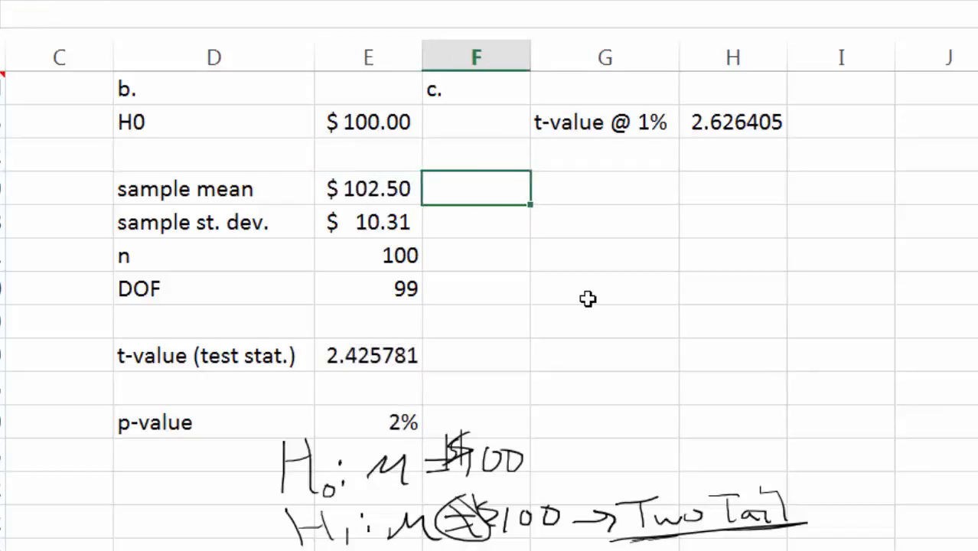
Set the sample mean in E4 to 102.6
key(Left)
text(102.6)
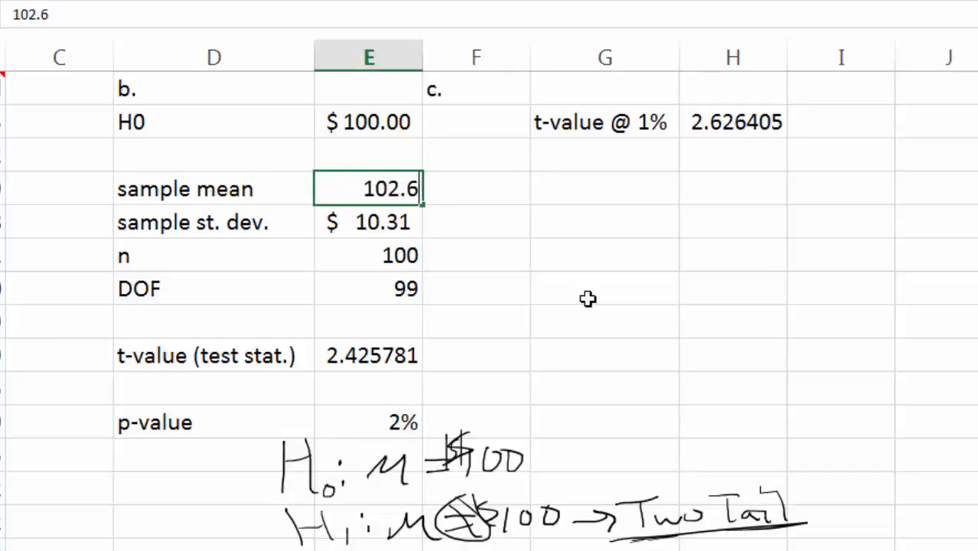
key(Right)
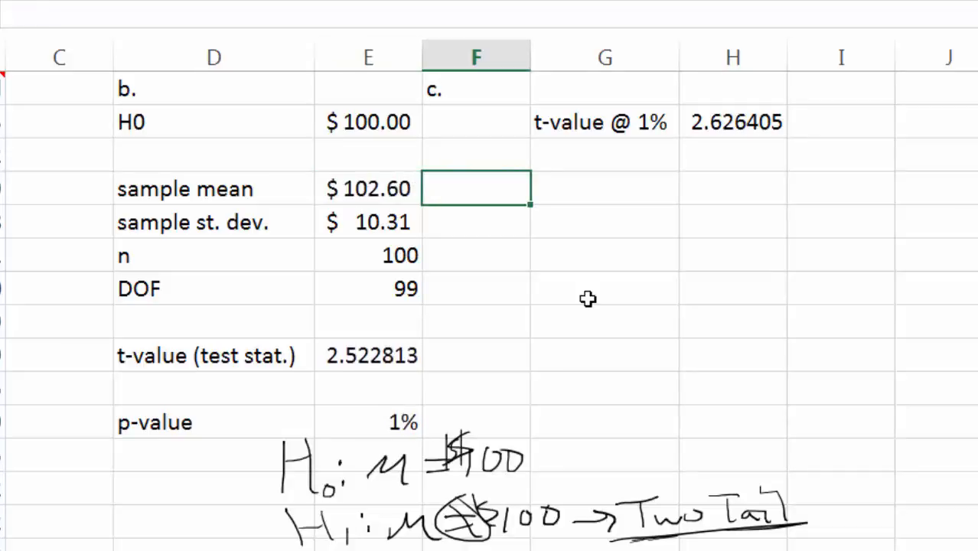
key(Left)
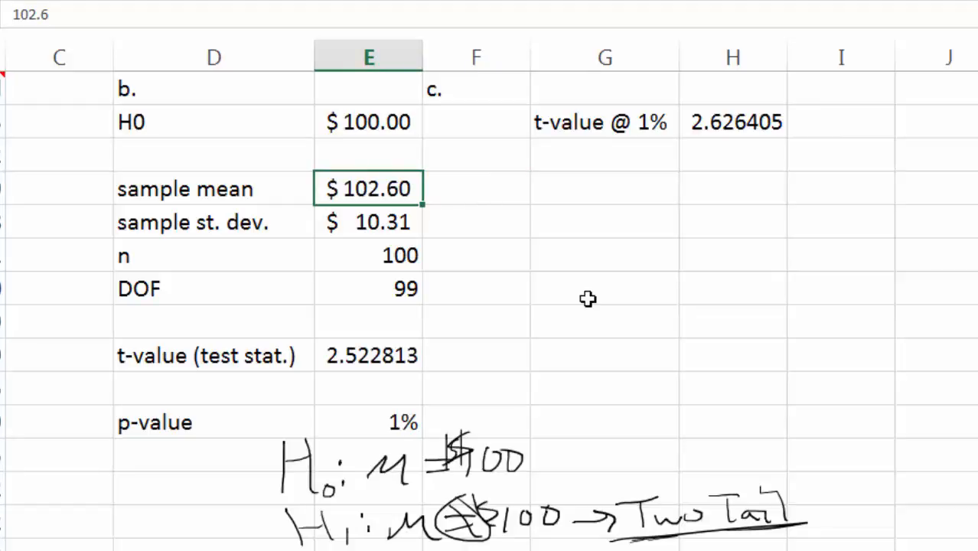
Run Goal Seek to bring the test statistic in E9 to 2.626405 by changing the sample mean in E4, and keep the solution
click(659, 186)
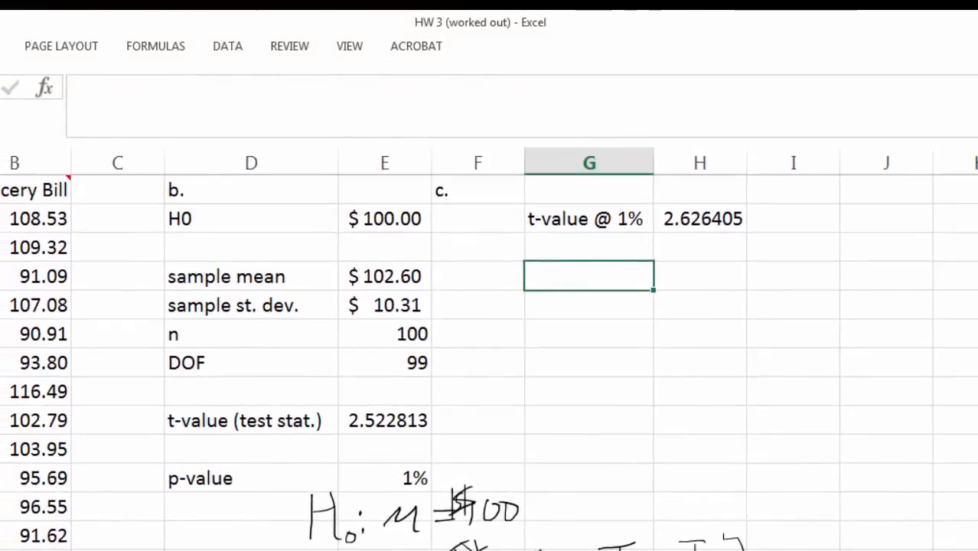
click(0, 46)
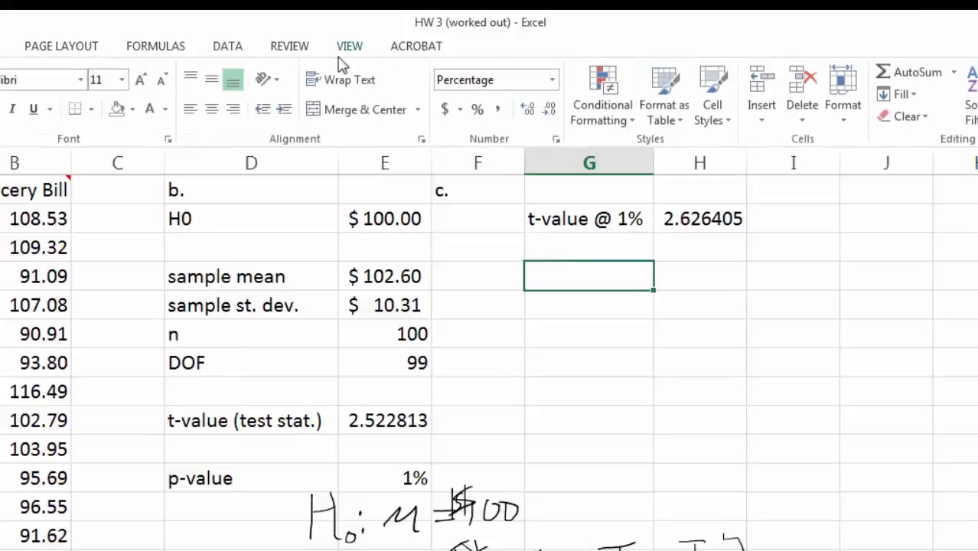
click(224, 47)
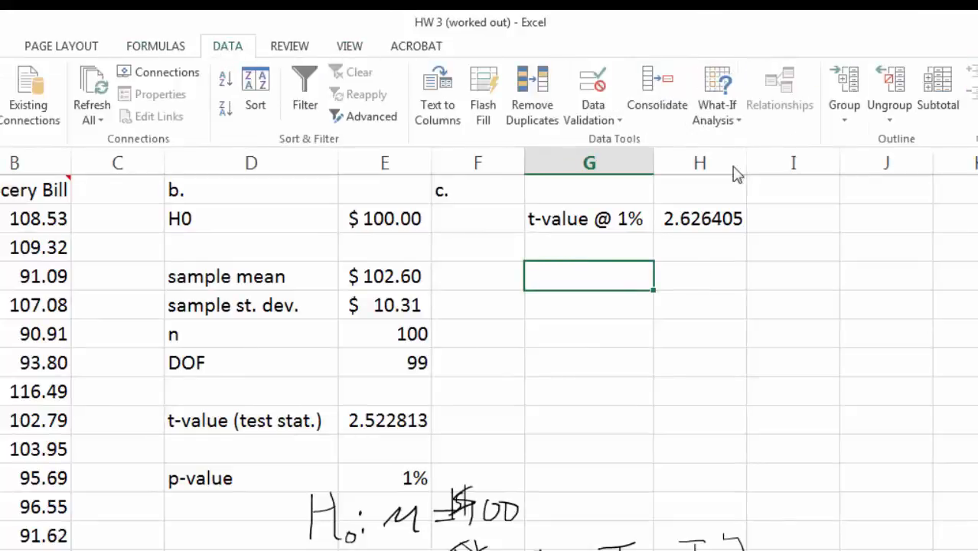
click(726, 120)
click(745, 164)
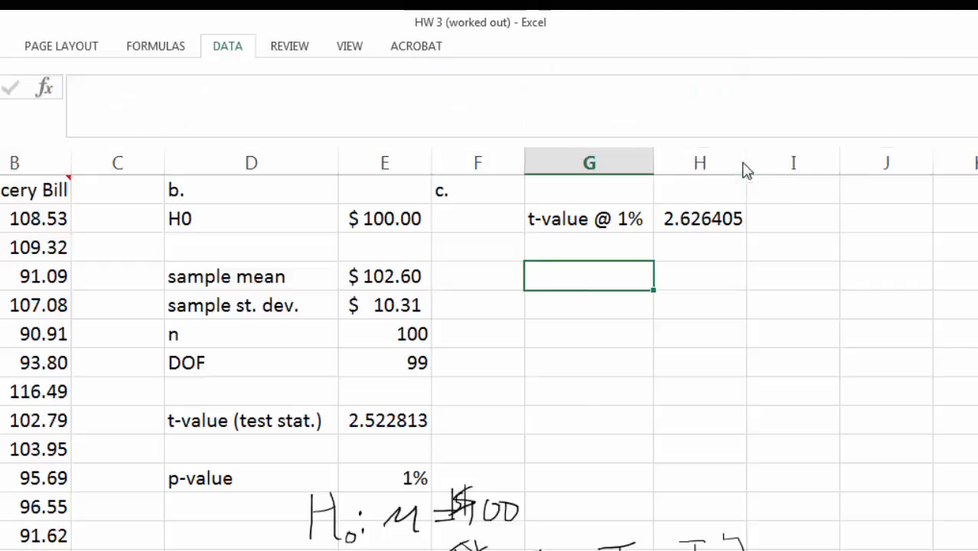
drag(483, 306, 633, 320)
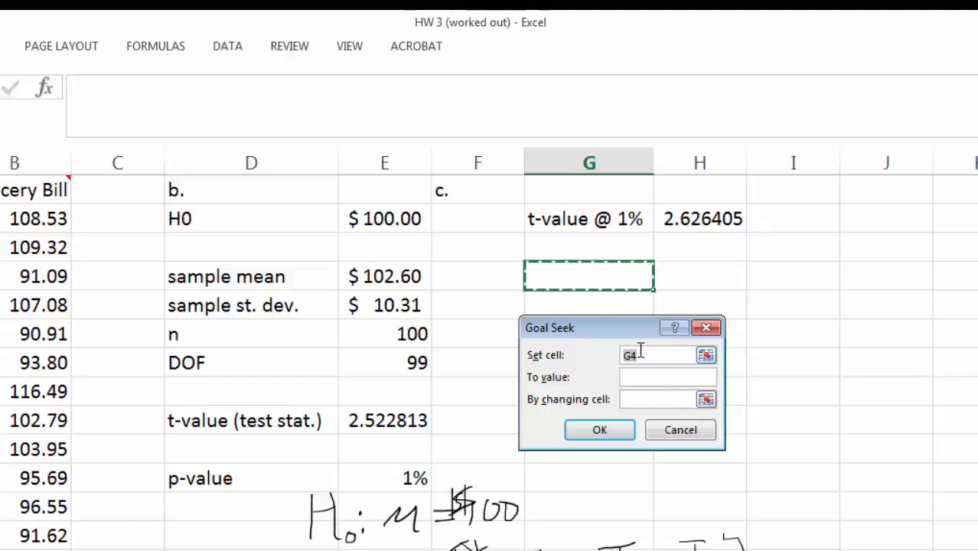
click(390, 418)
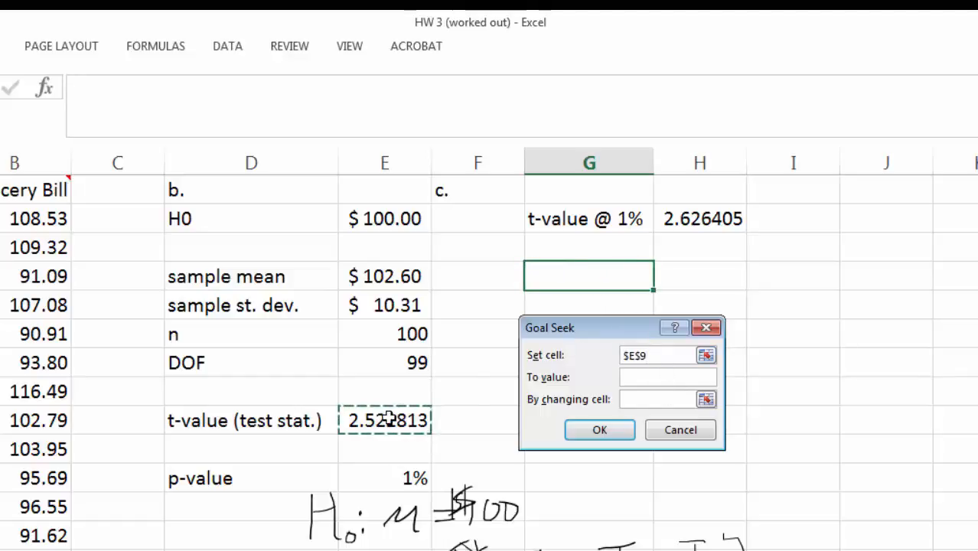
click(636, 376)
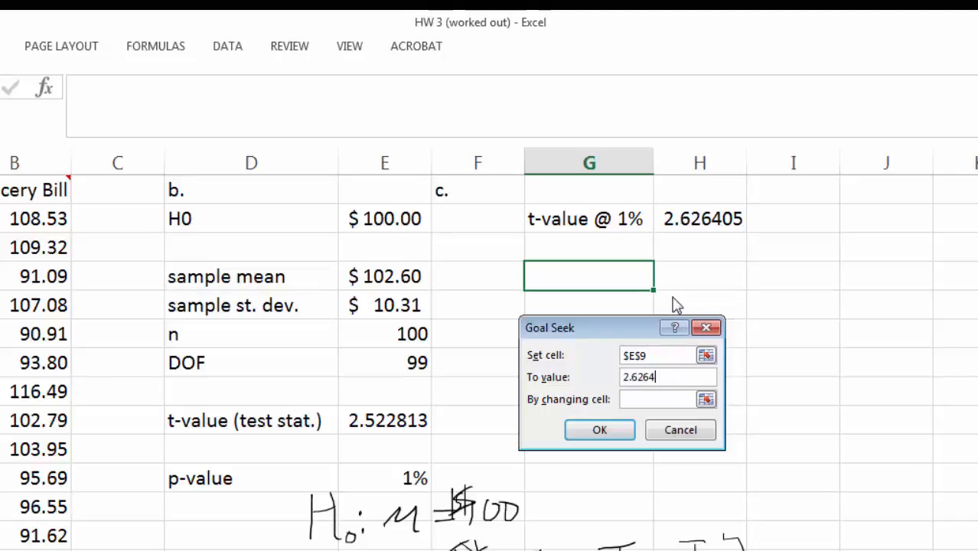
click(656, 397)
click(393, 274)
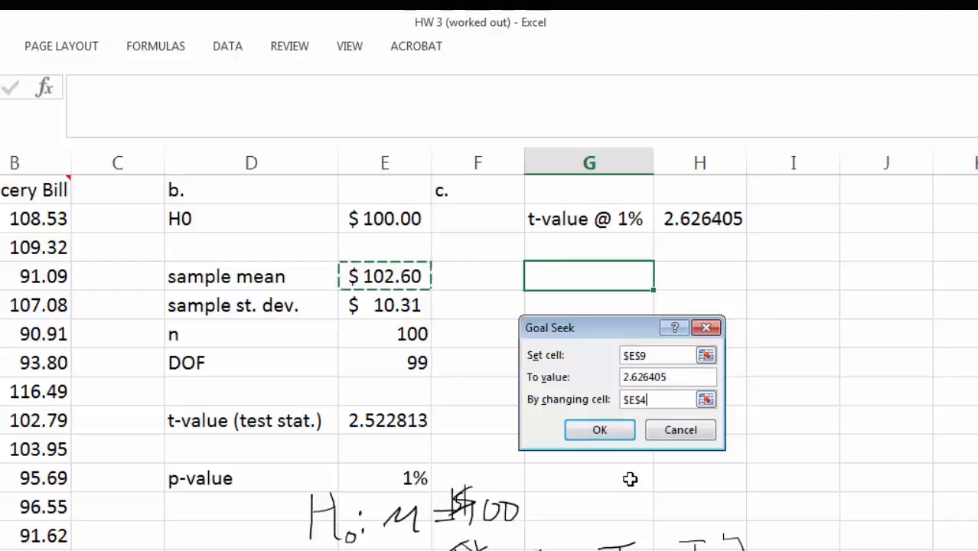
click(601, 430)
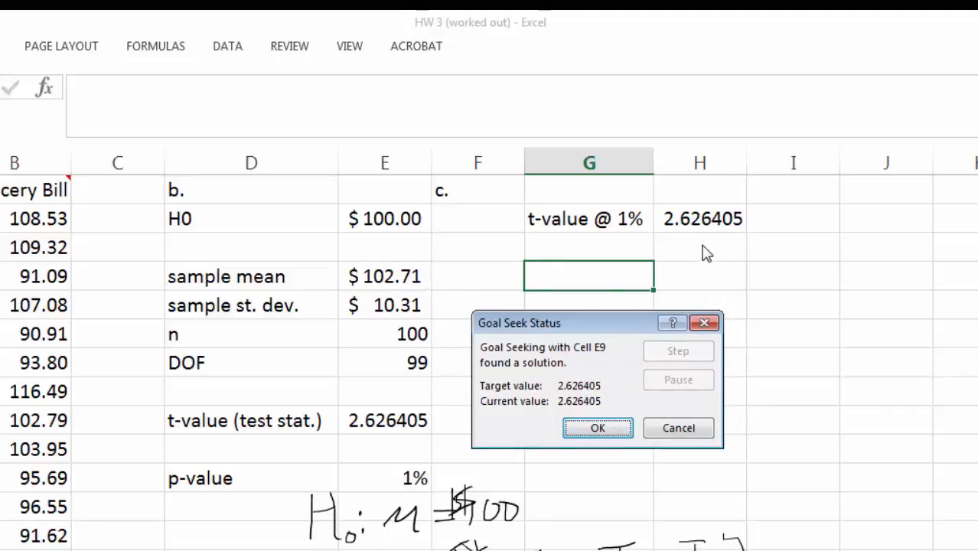
click(602, 431)
Enter the label "Max. sample $" in G3 and the value 102.71 in H3
click(603, 253)
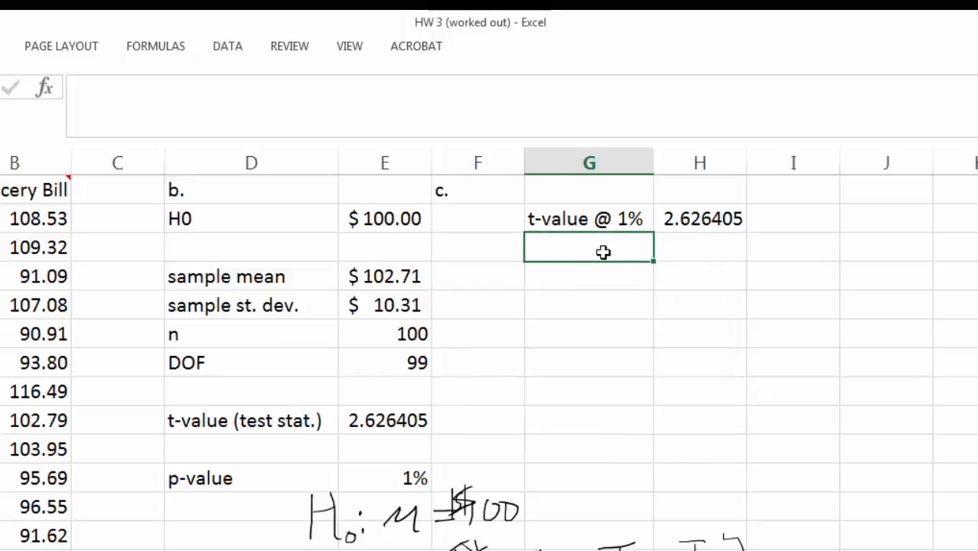
text(Ma)
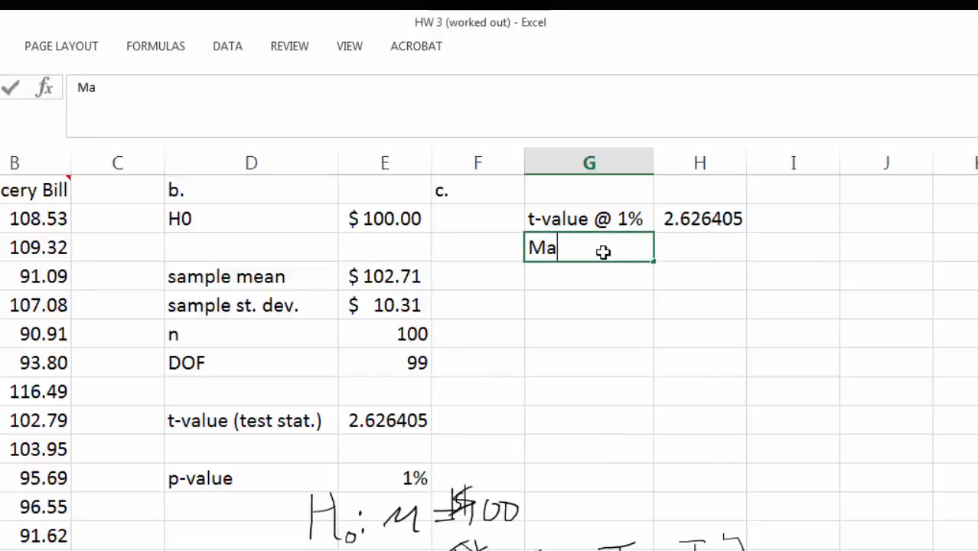
text(x. sample )
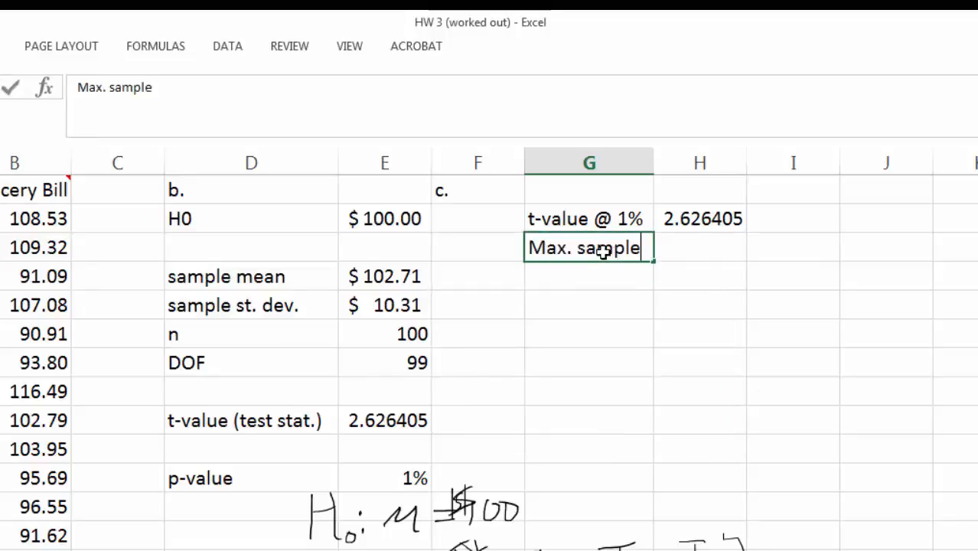
text($)
key(Tab)
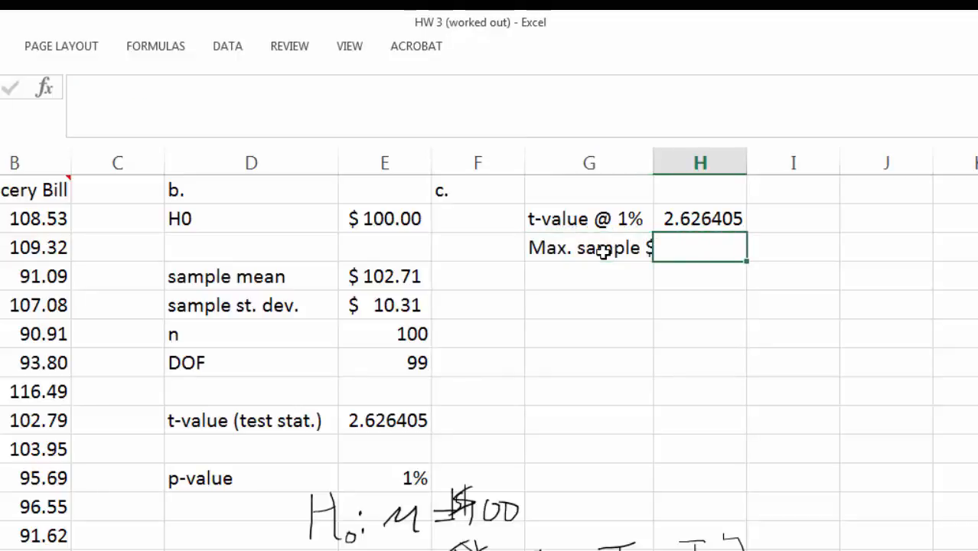
text(10)
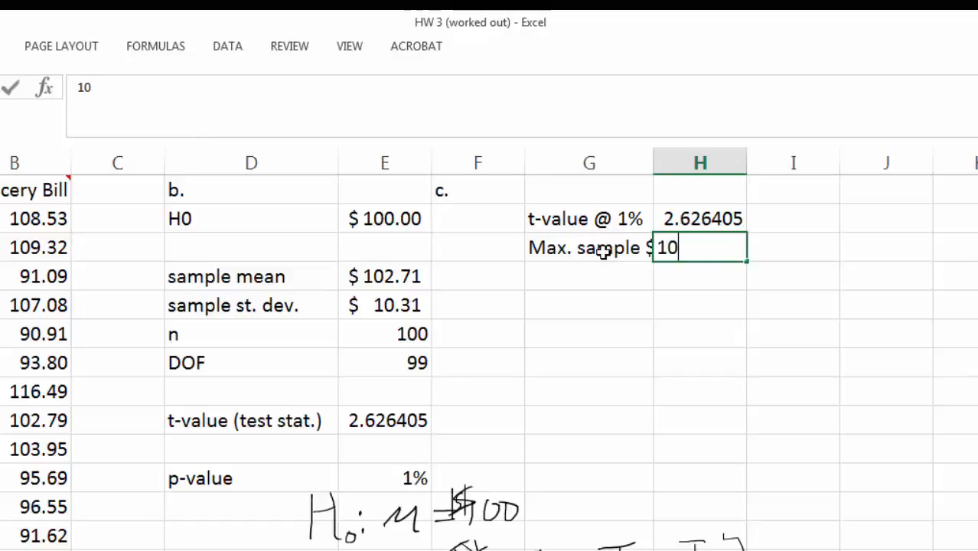
text(2.71)
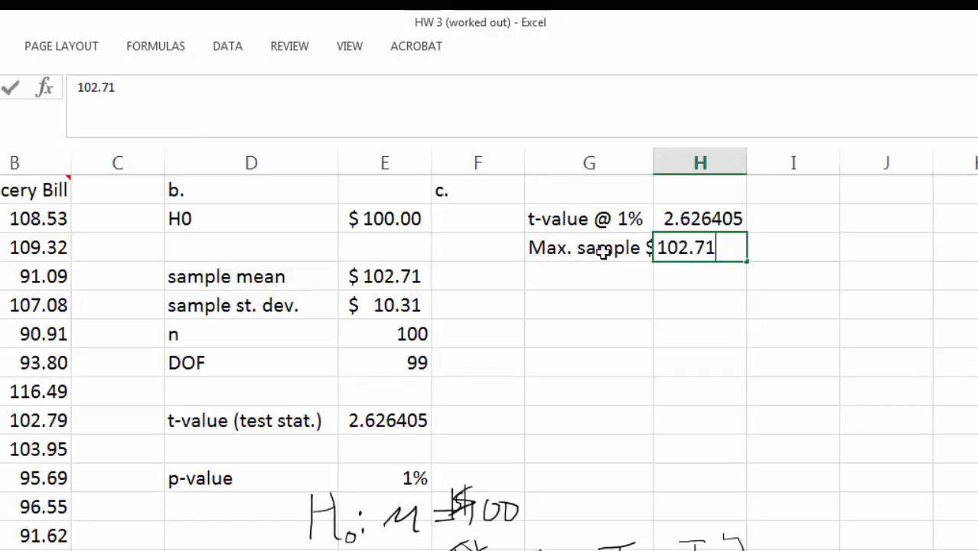
key(Return)
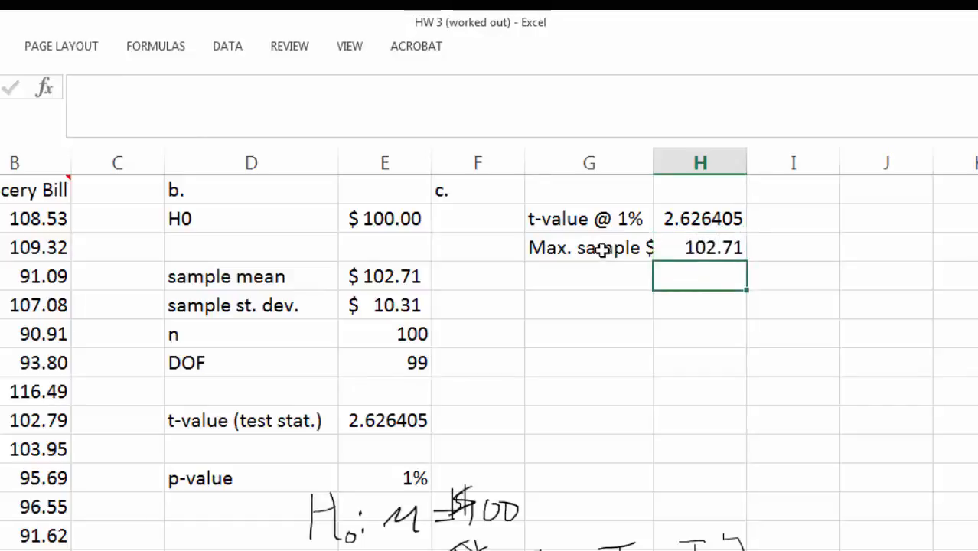
Widen column G to fit its labels and apply the dollar accounting format to H3
drag(653, 160, 664, 162)
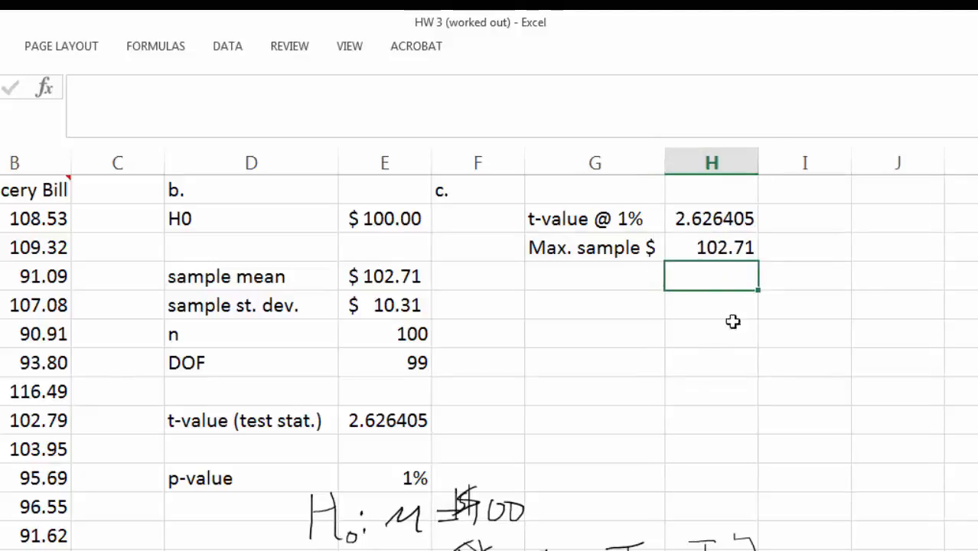
click(738, 251)
click(1, 46)
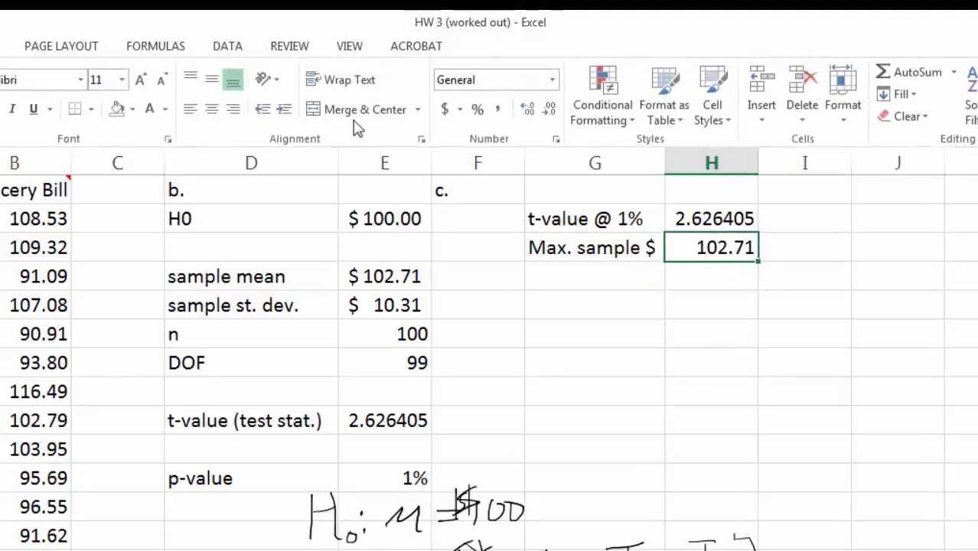
click(449, 111)
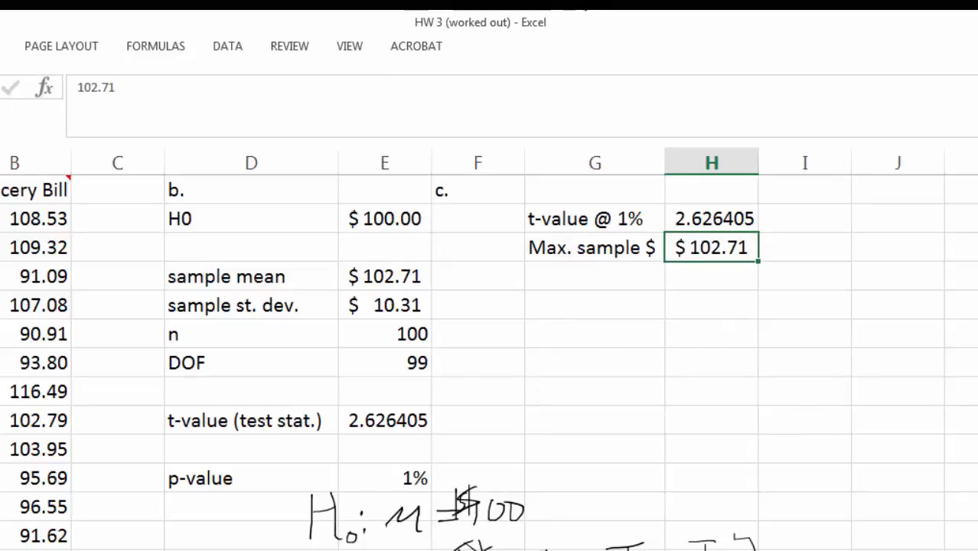
Run Goal Seek to bring the test statistic in E9 to -2.626405 by changing E4, and keep the solution
click(232, 47)
click(731, 121)
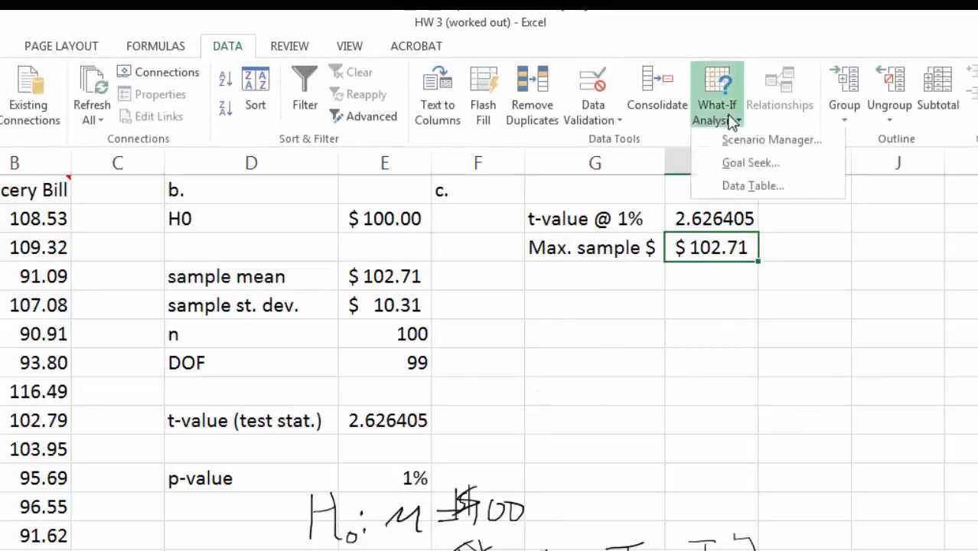
click(750, 163)
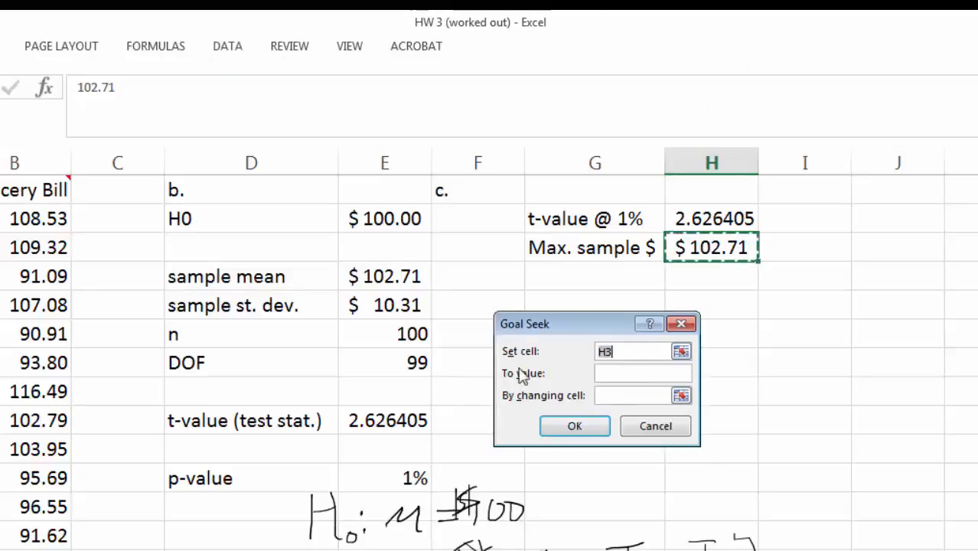
click(384, 421)
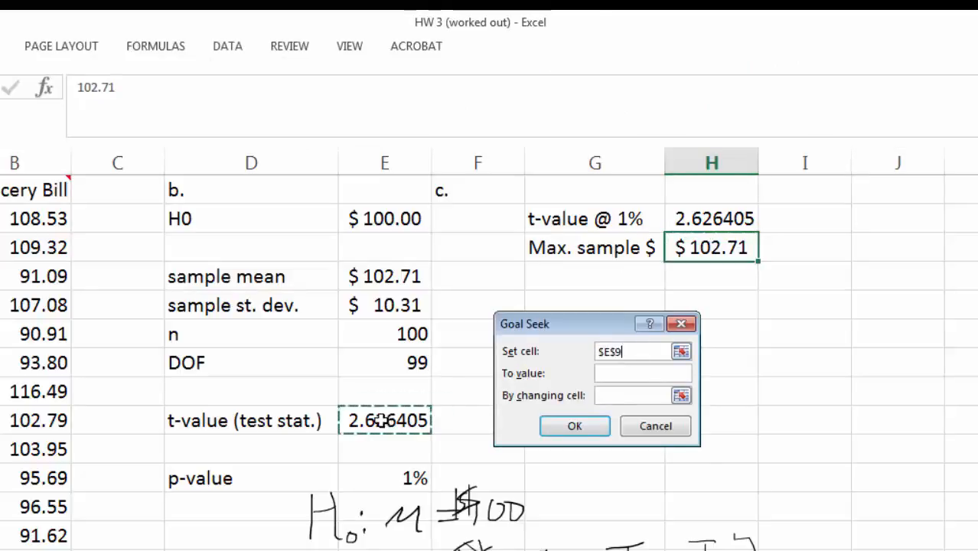
click(607, 373)
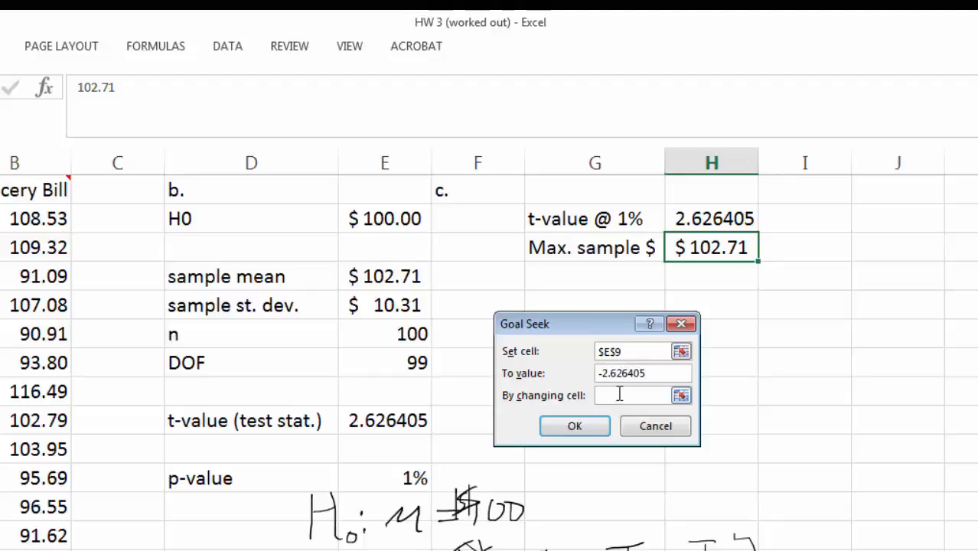
click(358, 277)
click(590, 427)
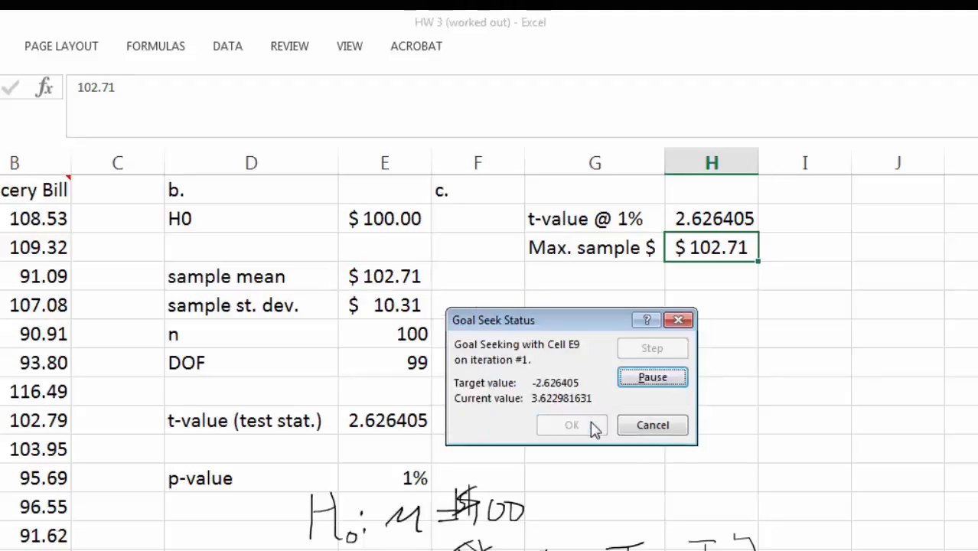
click(591, 428)
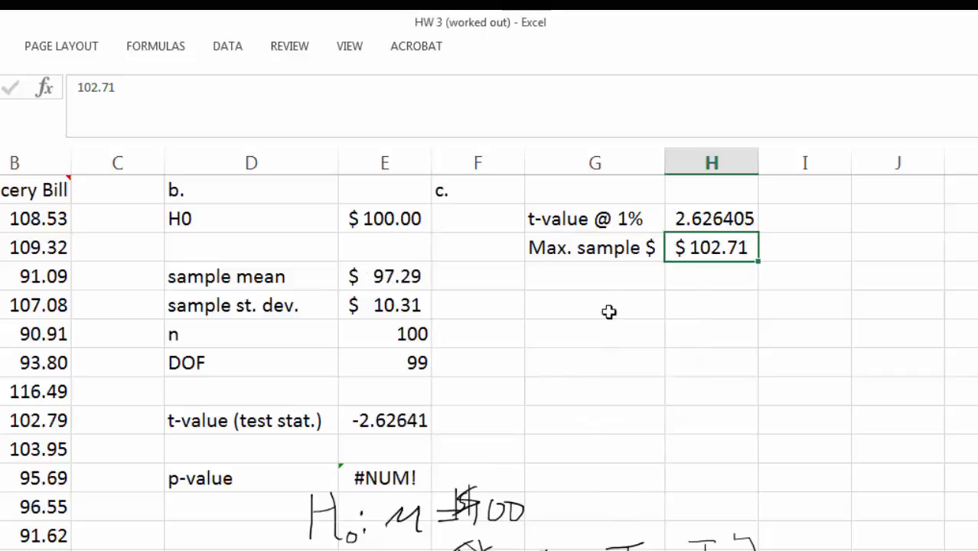
Enter the label "Min. sample $" in G4 and the value $97.29 in H4
click(605, 281)
text(Min. )
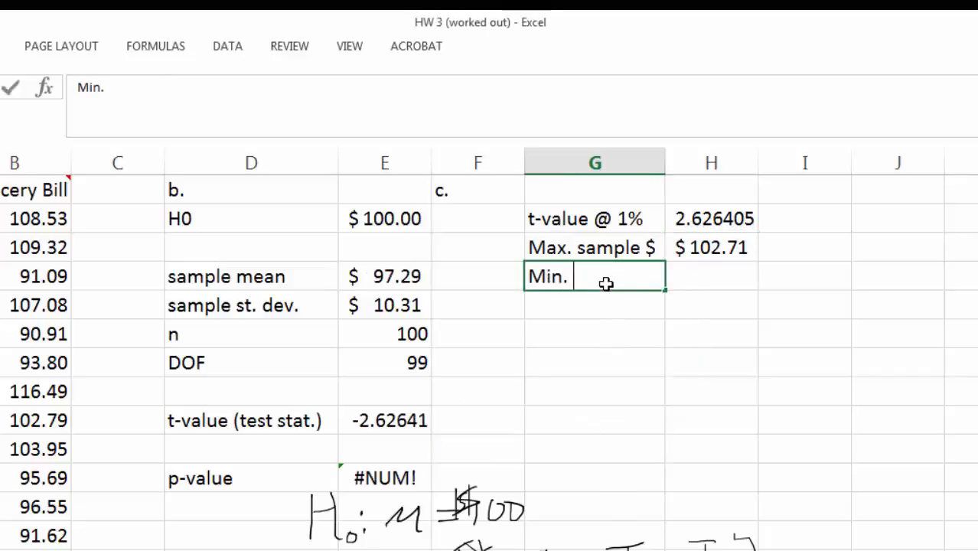
text(sample $)
key(Tab)
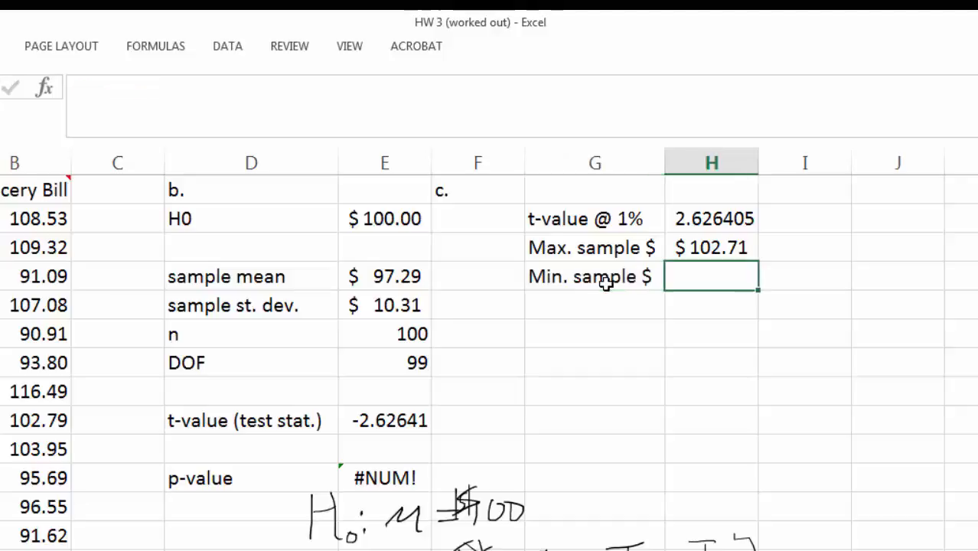
text($9)
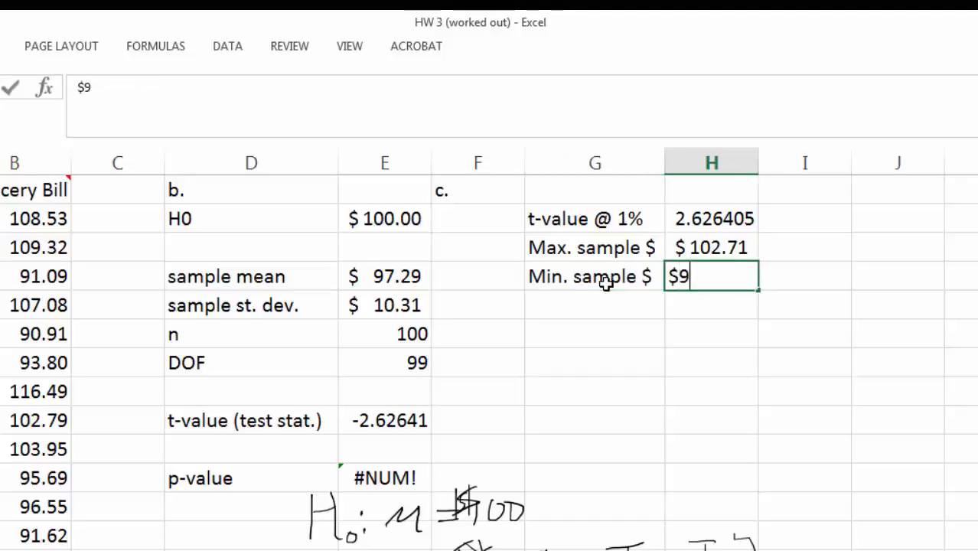
text(7.29)
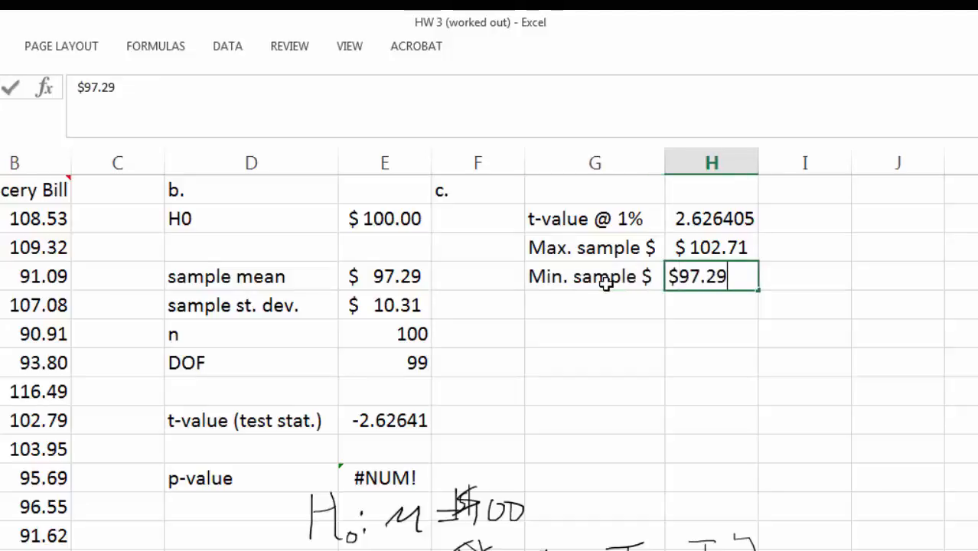
click(668, 313)
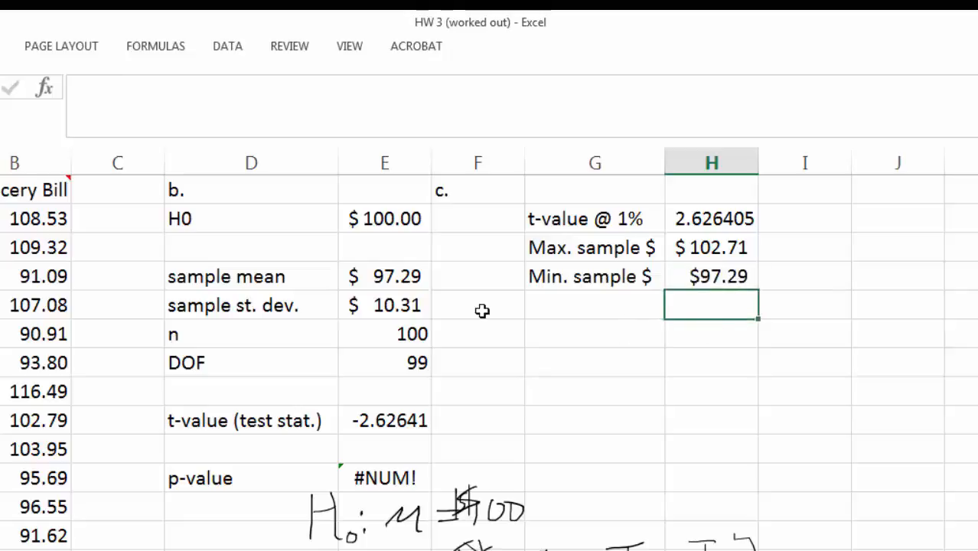
Set the sample mean in E4 to 102.71
click(406, 404)
click(387, 479)
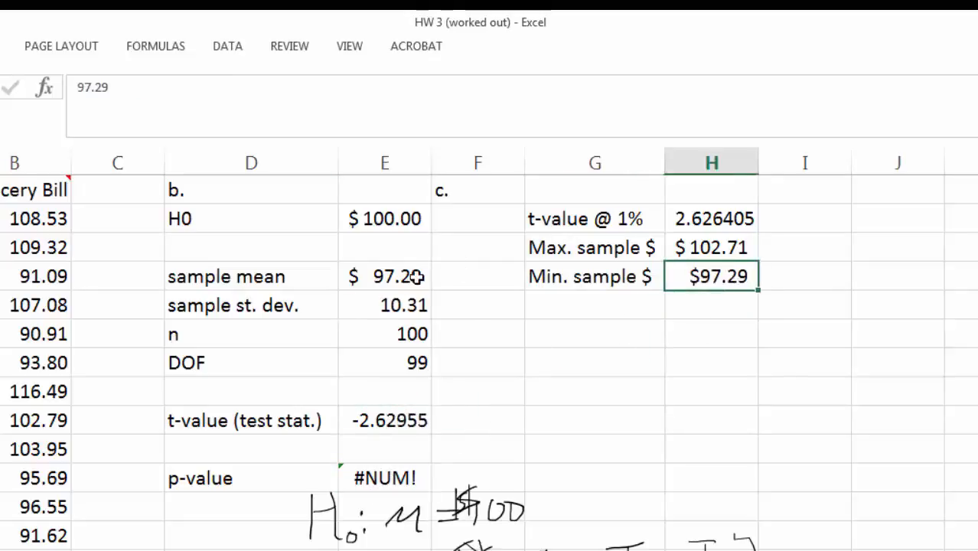
click(415, 277)
click(737, 249)
click(400, 274)
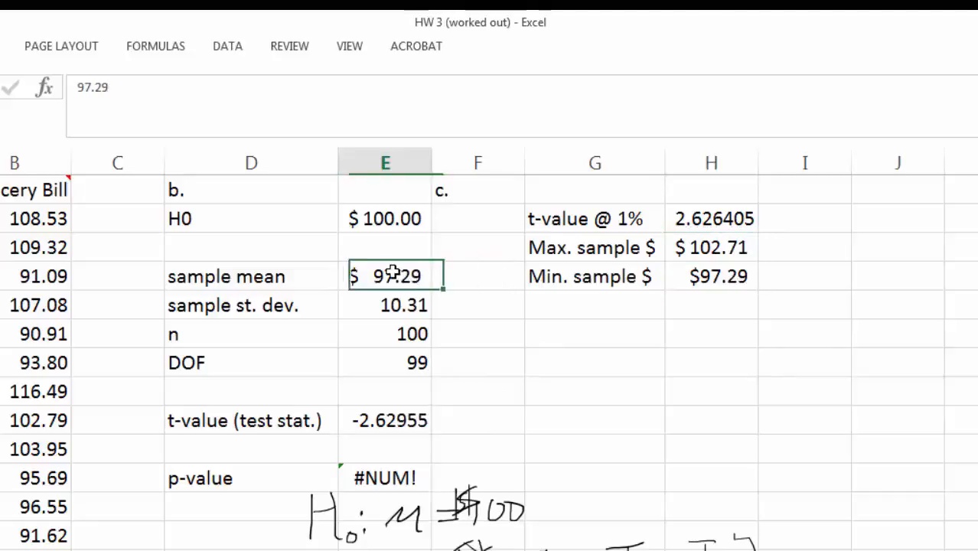
text(102.71)
key(Return)
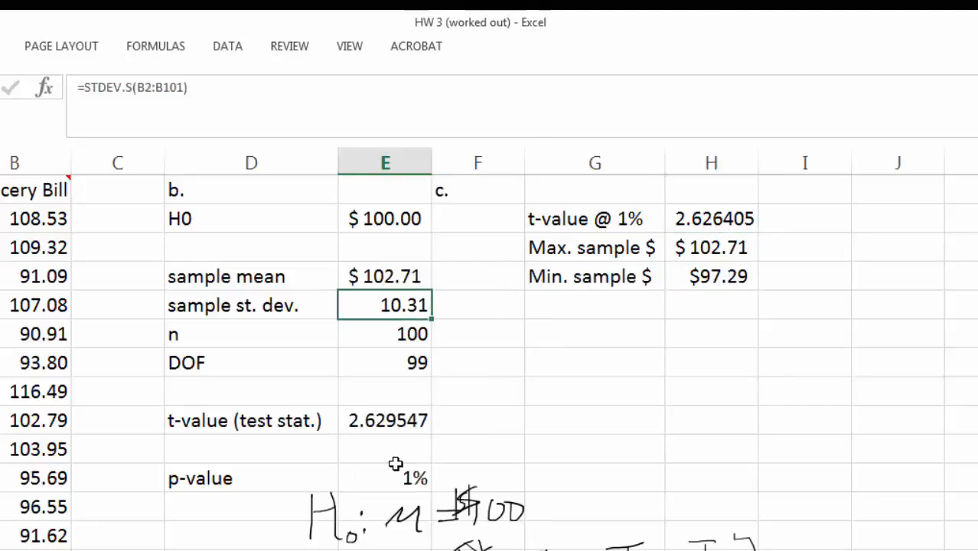
Examine the p-value formula in E11 and the hypothesized mean in E2
click(393, 469)
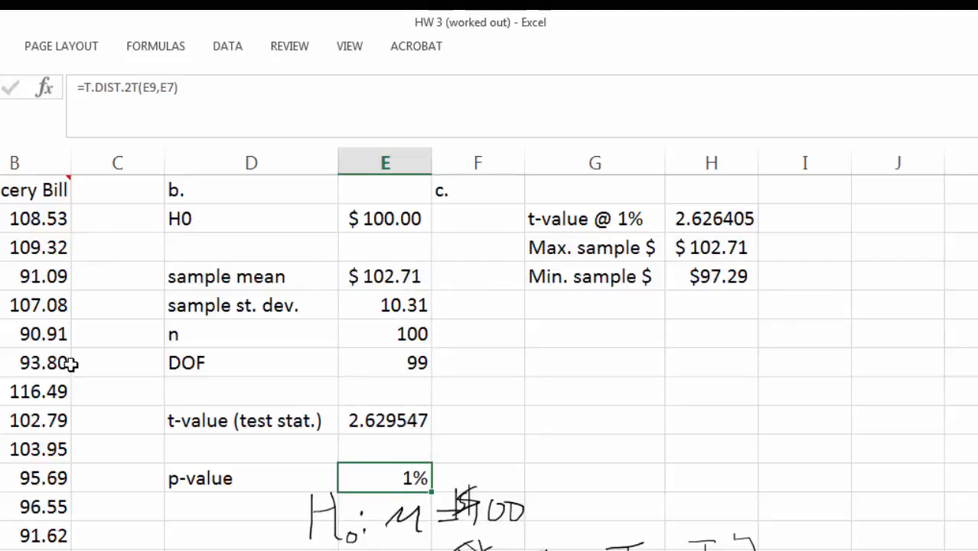
click(457, 297)
click(386, 478)
click(394, 216)
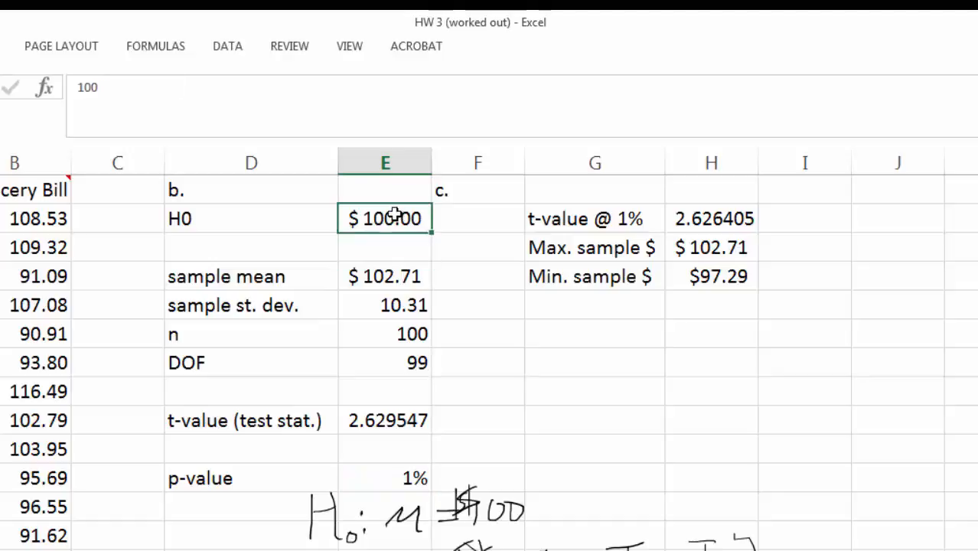
Set the sample mean in E4 to 97.29 and check the p-value formula in E11
click(389, 281)
text(97.29)
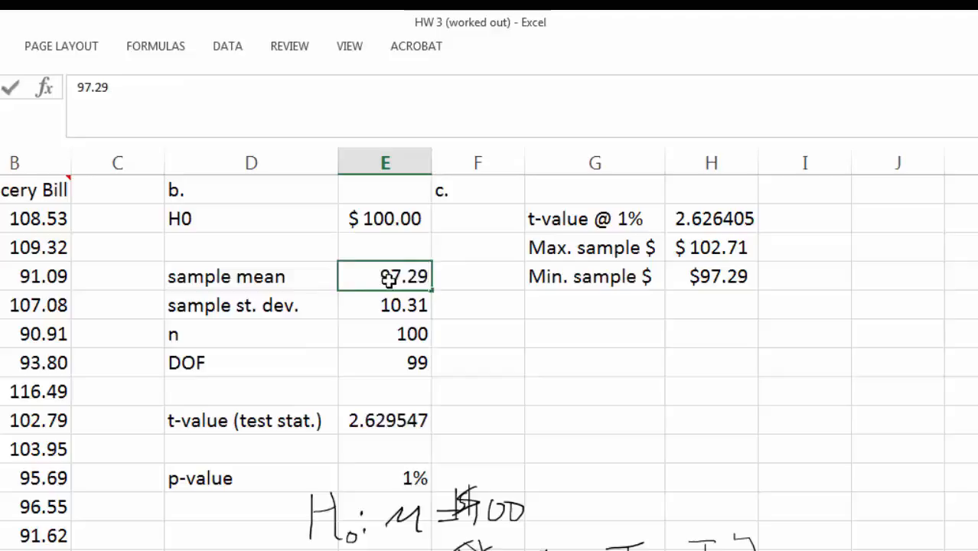
key(Return)
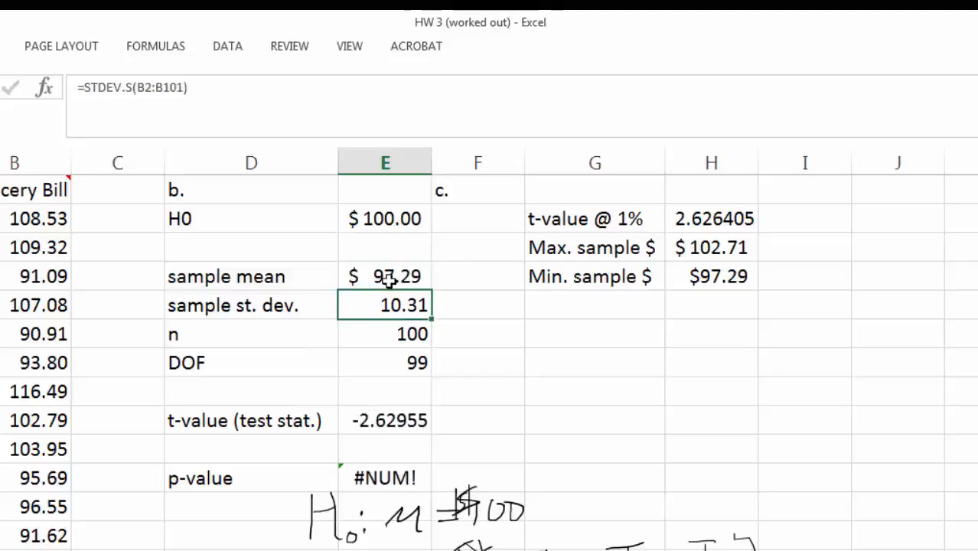
click(370, 479)
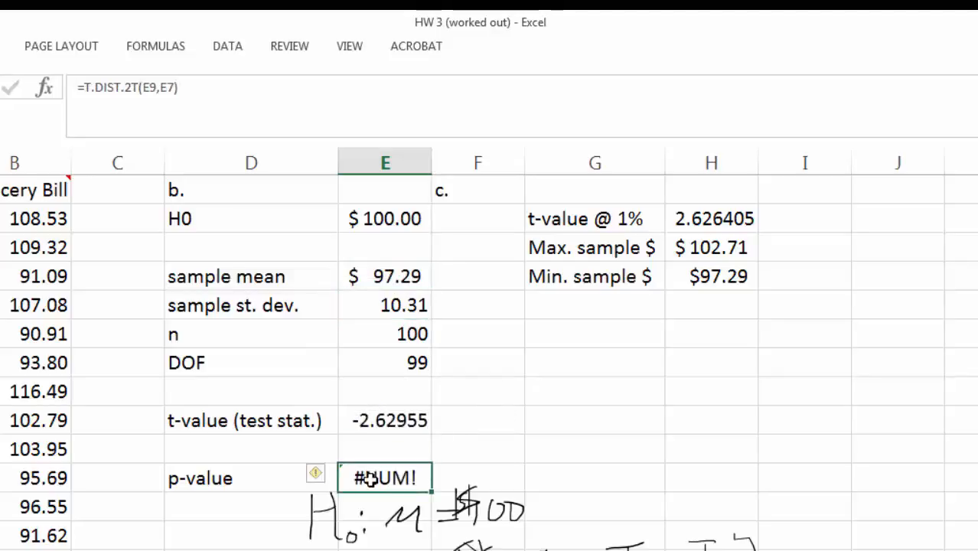
Wrap the E4-E2 difference in the test statistic formula in E9 with ABS, and recheck the p-value in E11
click(390, 421)
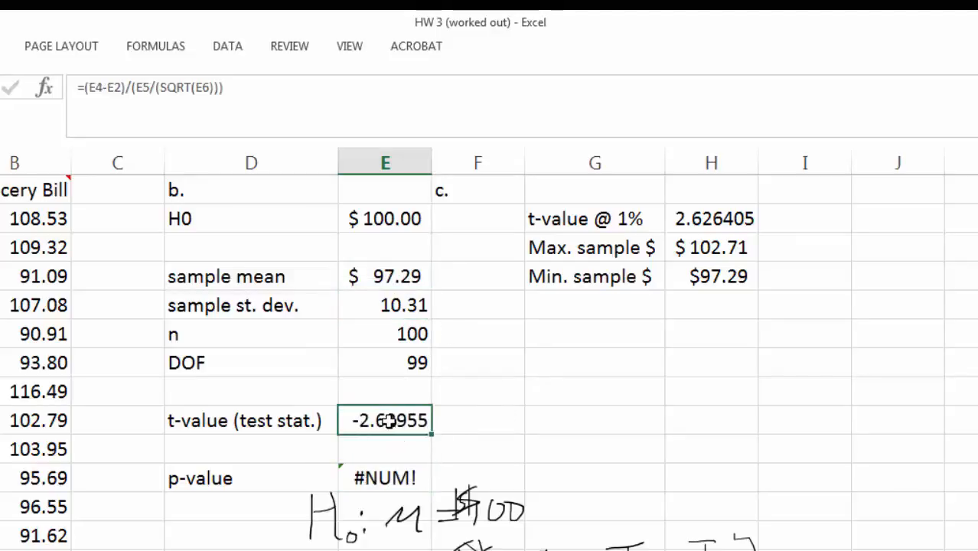
click(91, 89)
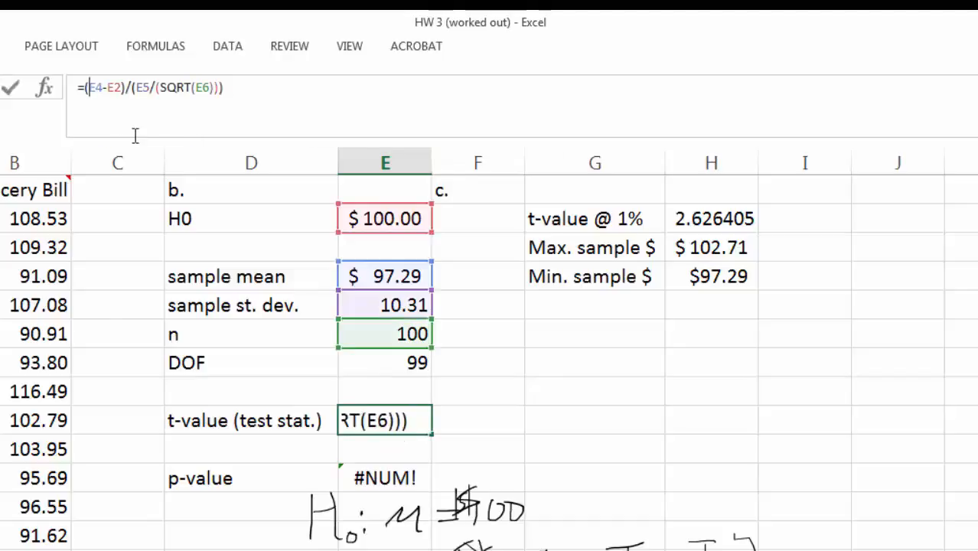
text(abs()
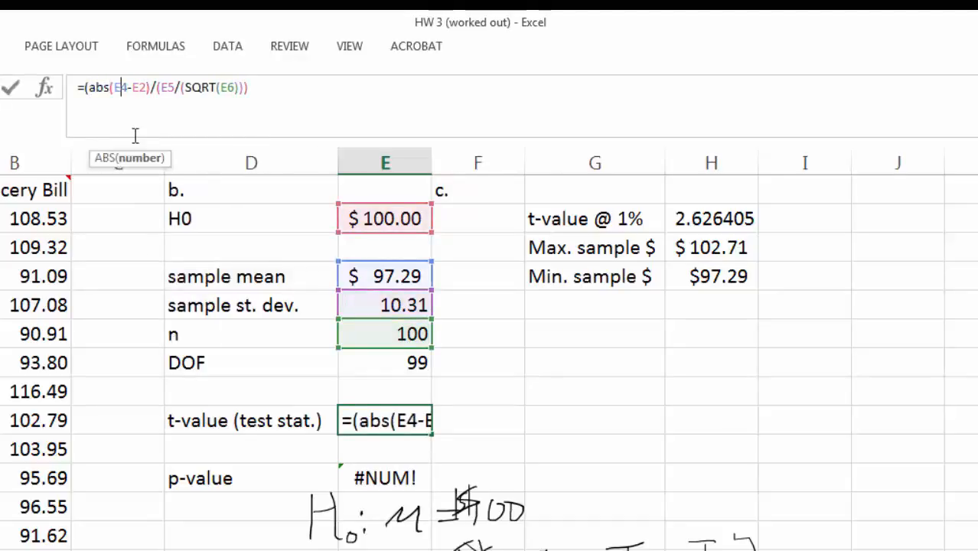
key(Right)
key(Right)
key(Right)
text())
key(Return)
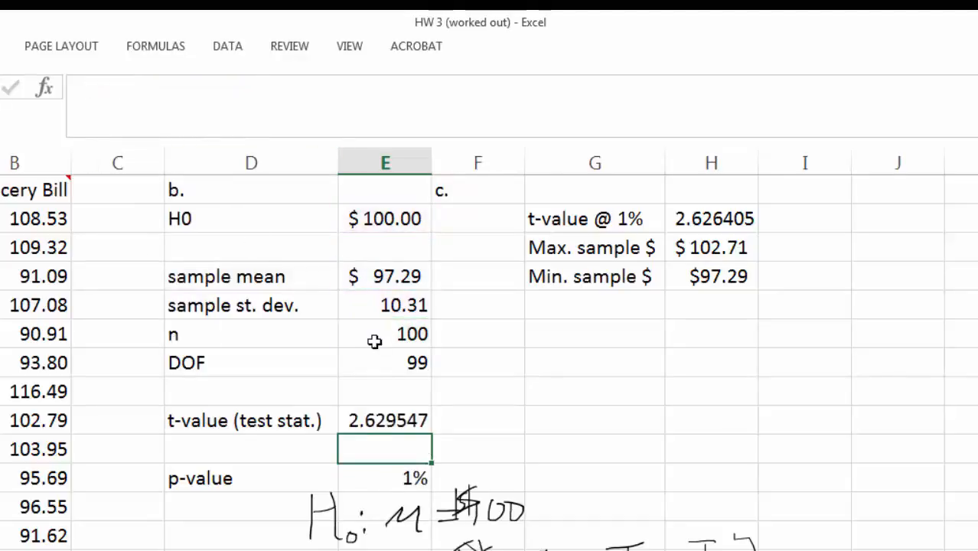
click(376, 421)
click(400, 481)
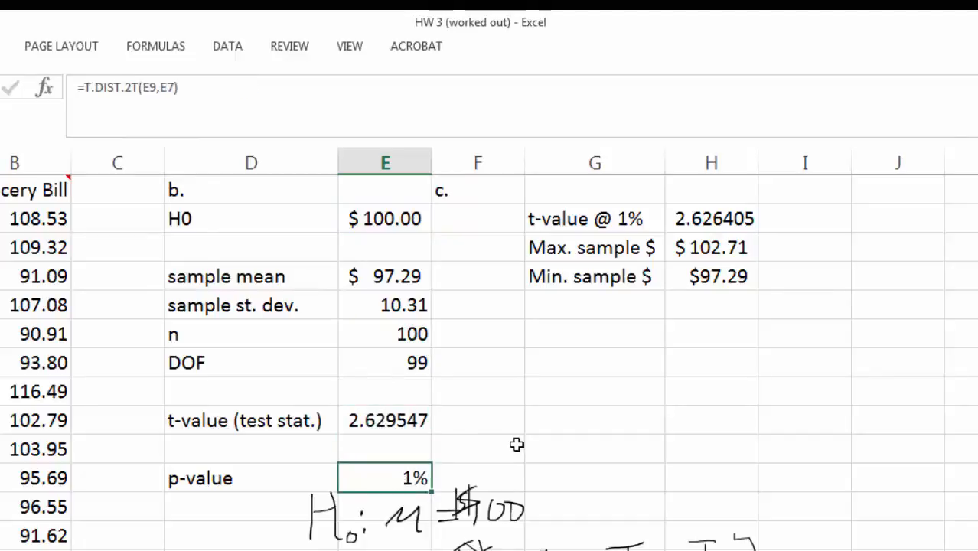
Enter the label "t-value @ 10%" in G6
click(533, 411)
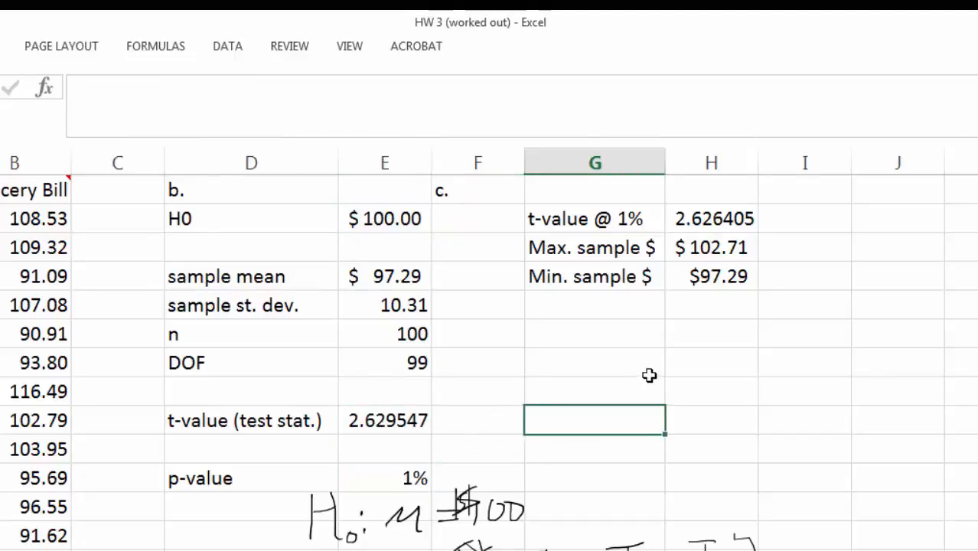
click(570, 334)
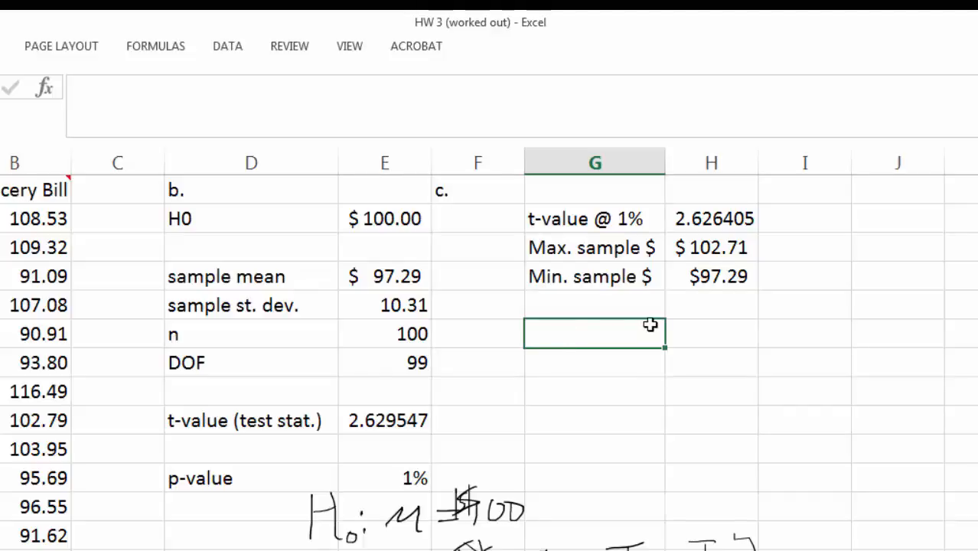
text(t-value @ 10%)
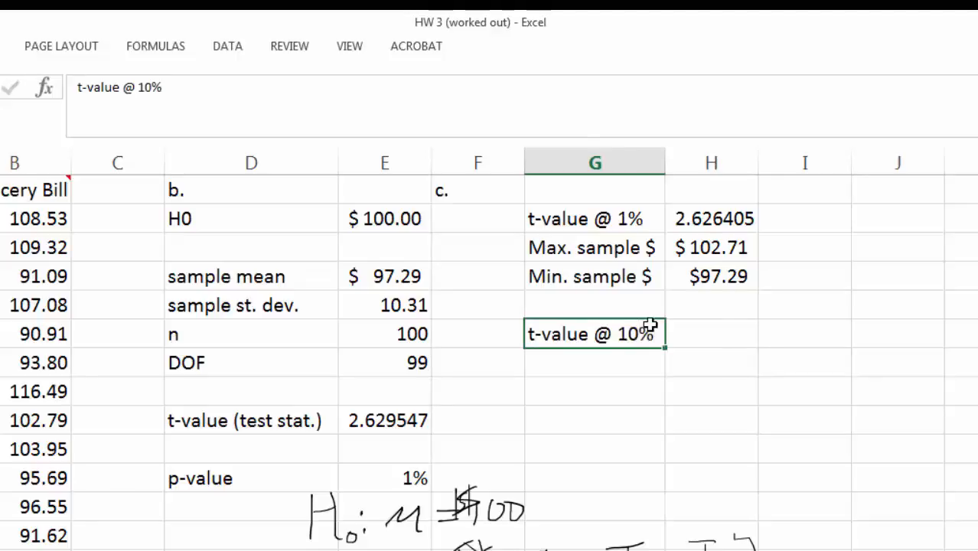
key(Tab)
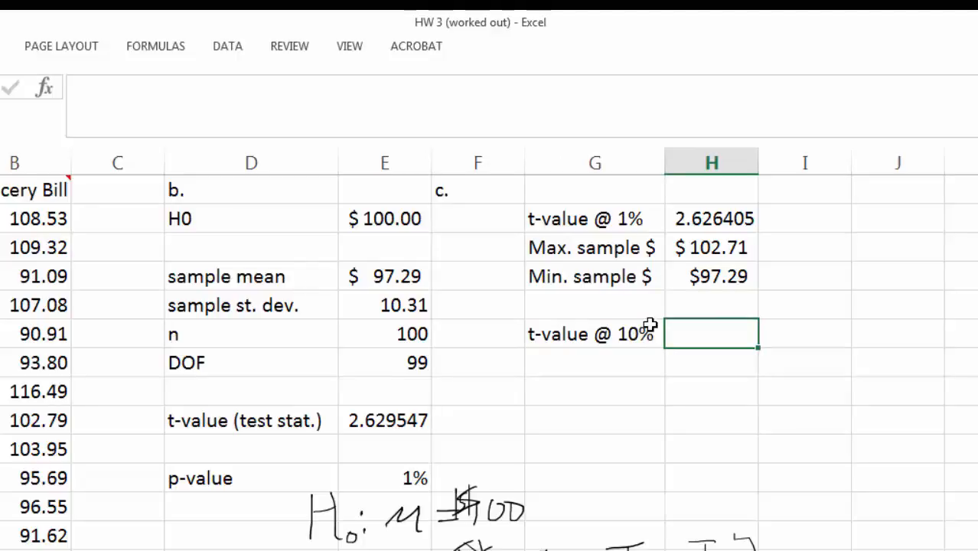
Calculate the two-tailed critical t-value in H6 with T.INV.2T, using probability .1 and 99 degrees of freedom
text(=t.)
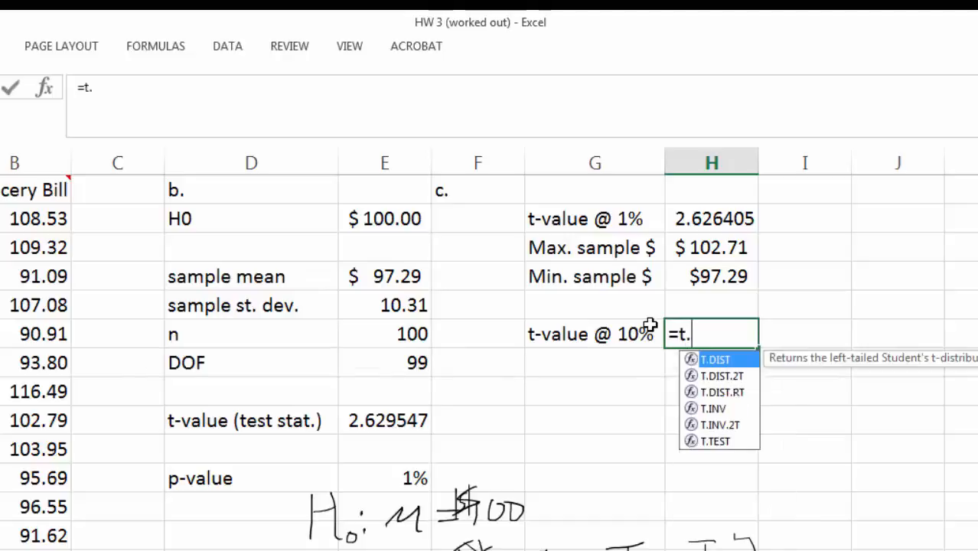
text(inv.2t)
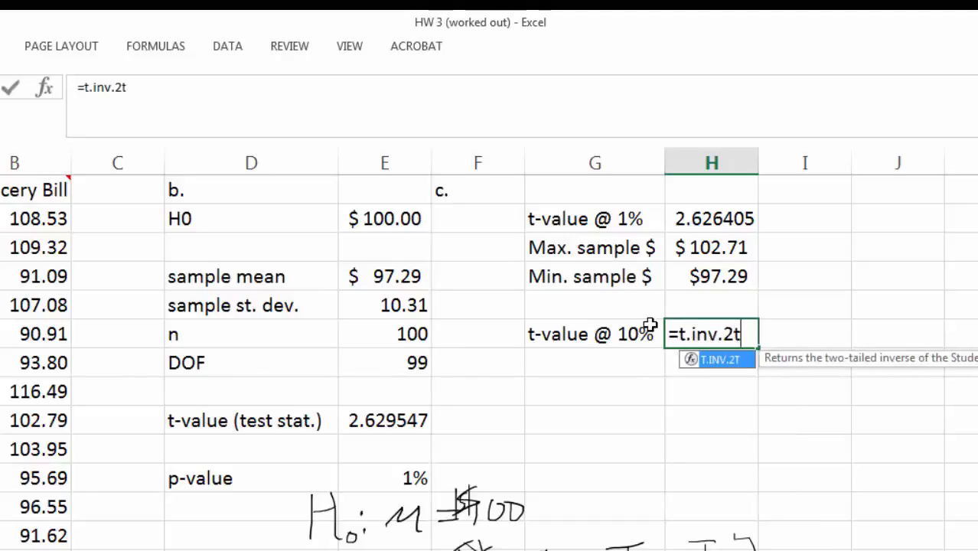
text((.1)
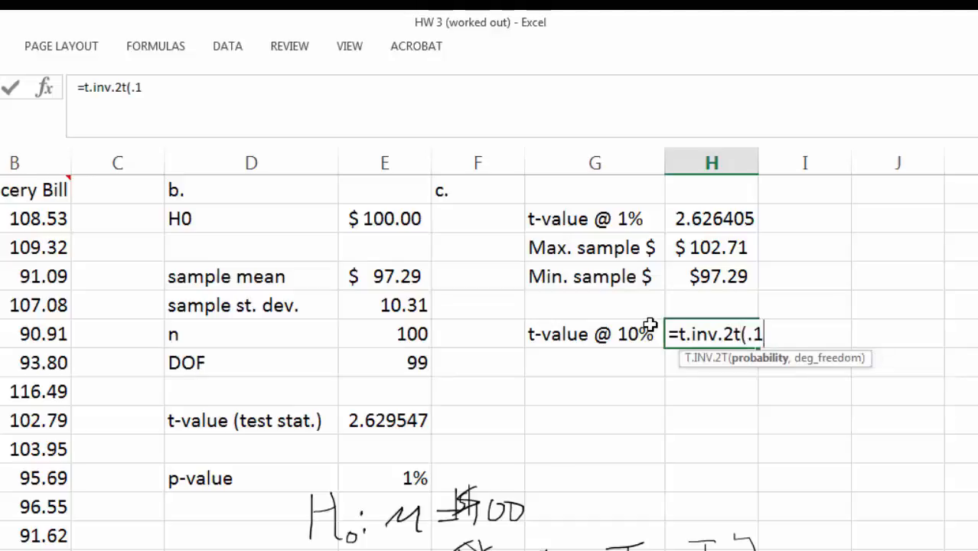
text(,)
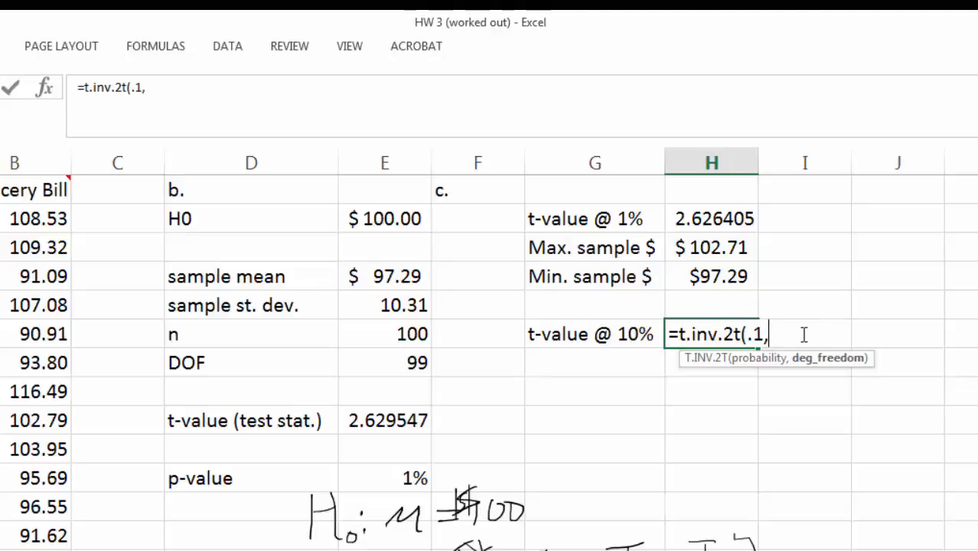
text(99))
key(Return)
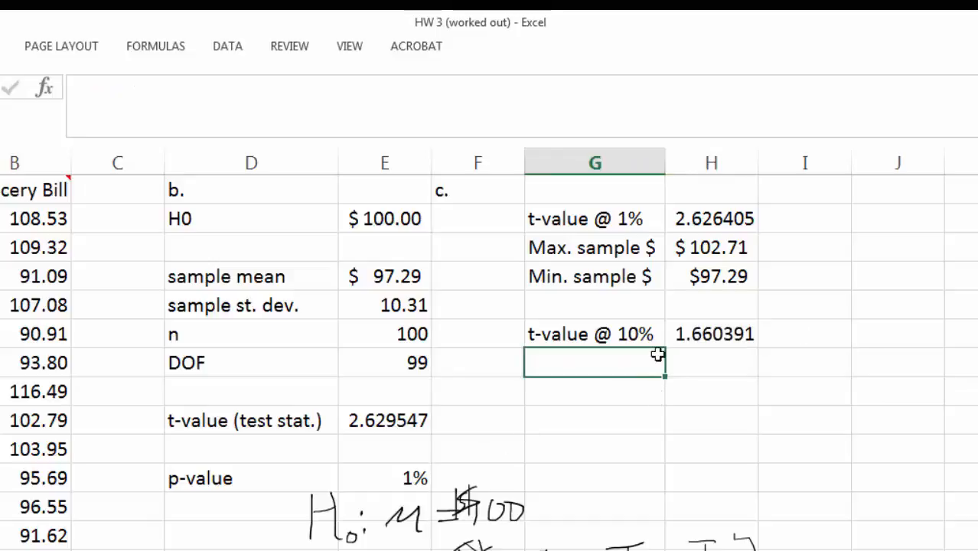
Examine the test statistic formula in E9 and the sample mean in E4 against the 10% critical t-value
click(377, 425)
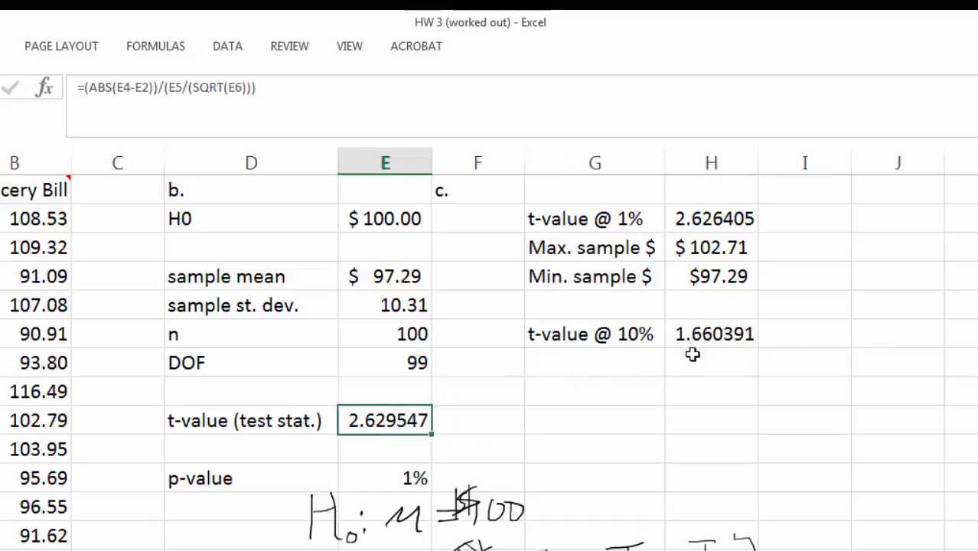
click(394, 278)
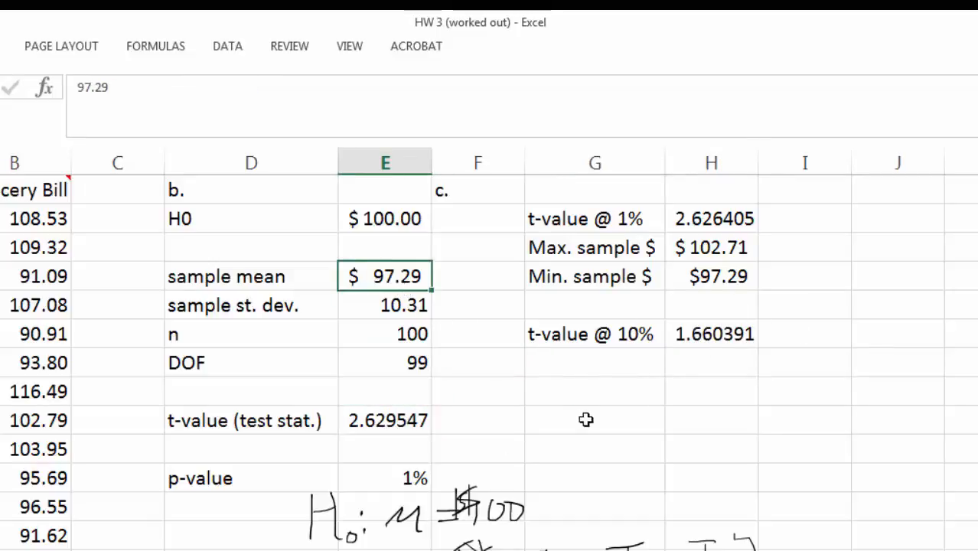
click(691, 361)
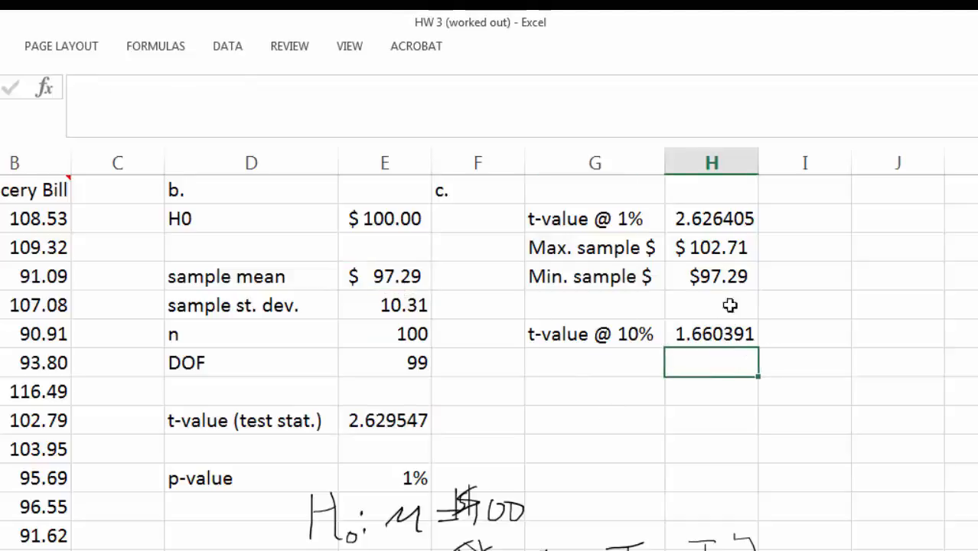
click(368, 423)
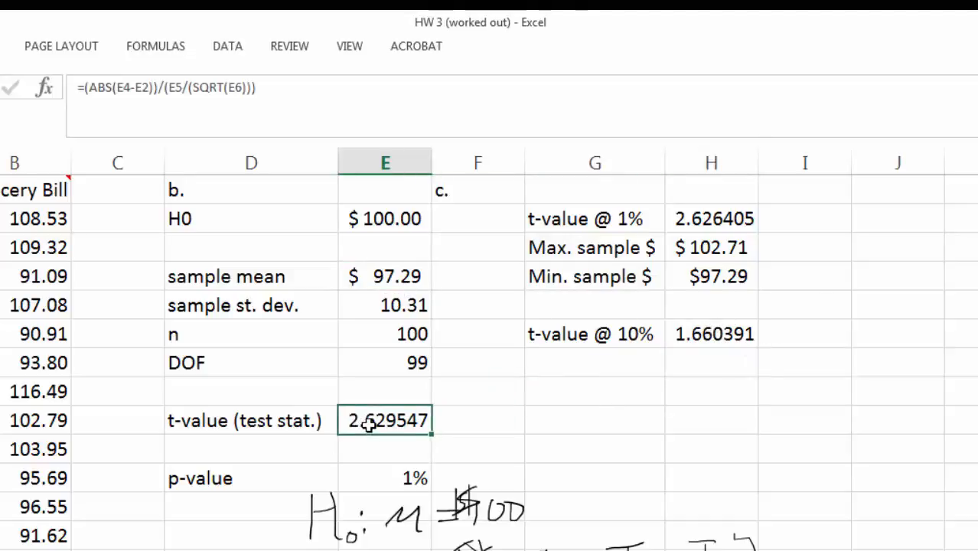
click(388, 274)
click(673, 387)
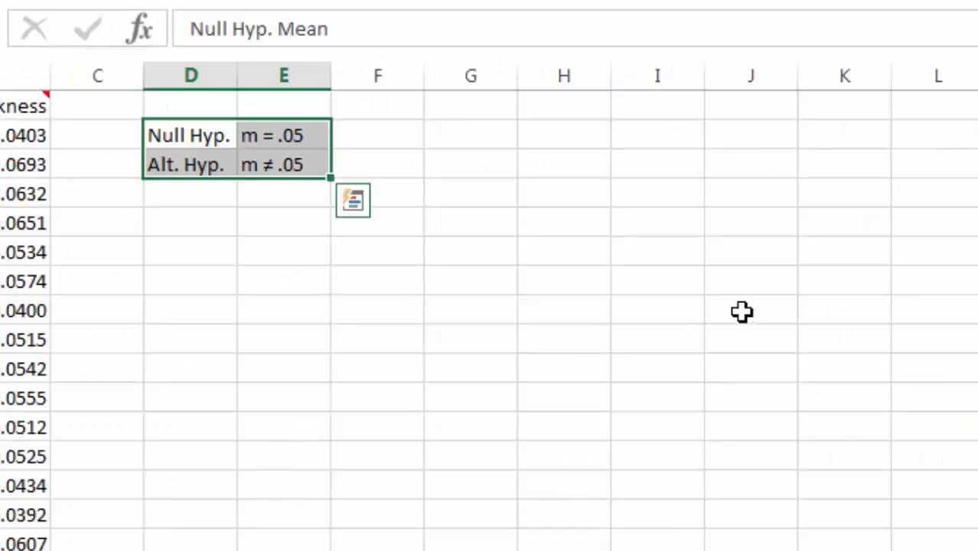
On the Thickness sheet, enter the labels "sample mean", "sample std. dev.", "n" and "DoF" in D5 to D8
click(629, 238)
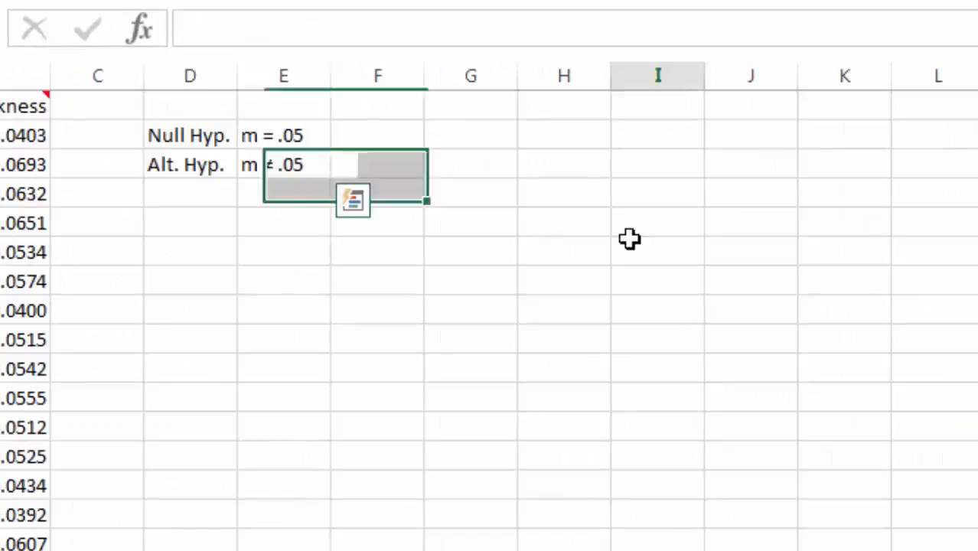
mouse_move(4, 105)
mouse_down()
mouse_move(321, 302)
mouse_move(618, 349)
mouse_move(604, 368)
mouse_up()
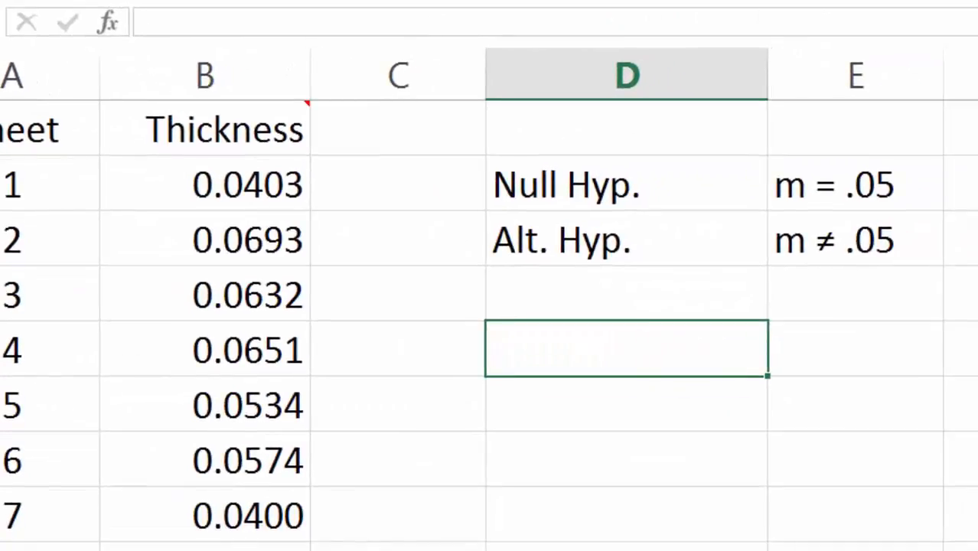
scroll(886, 453, right, 1)
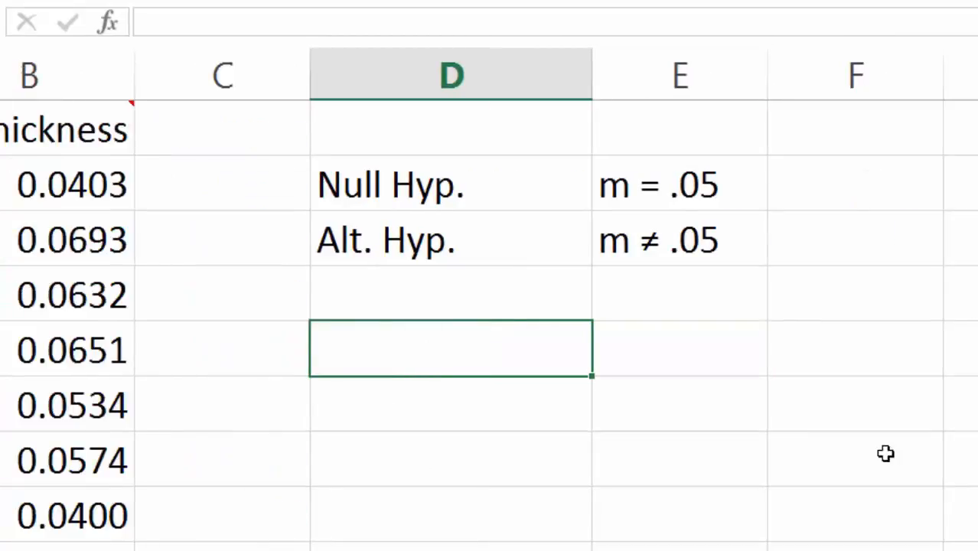
text(sample mean)
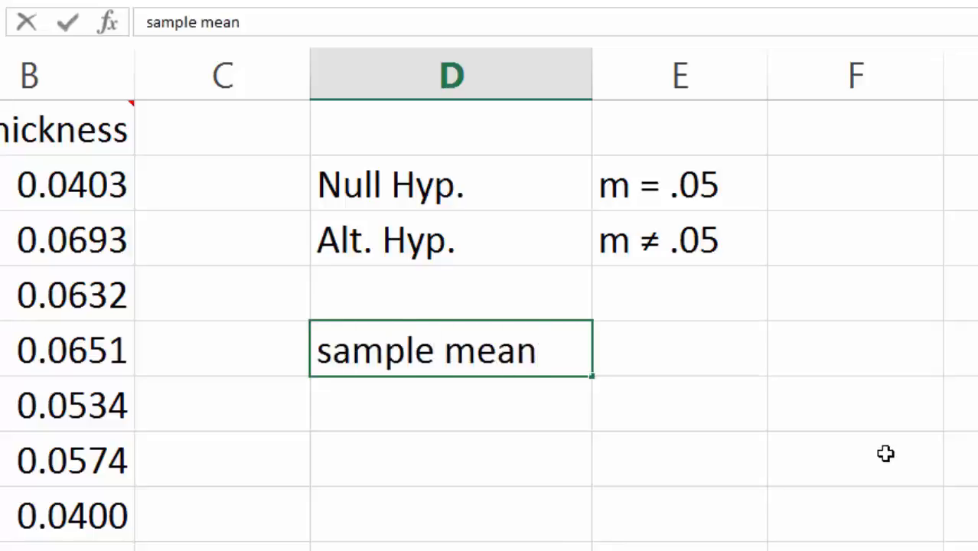
key(Return)
text(sam)
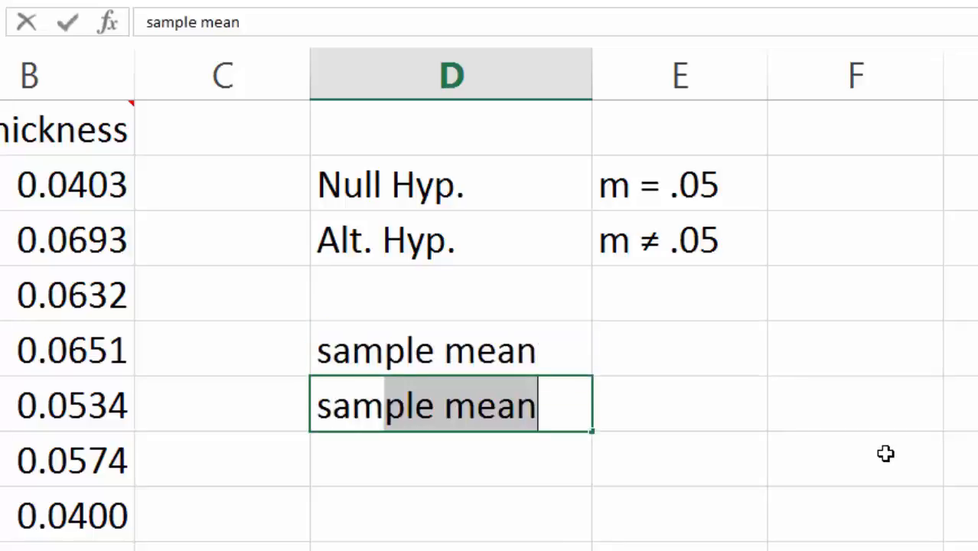
text(ple std. dev.)
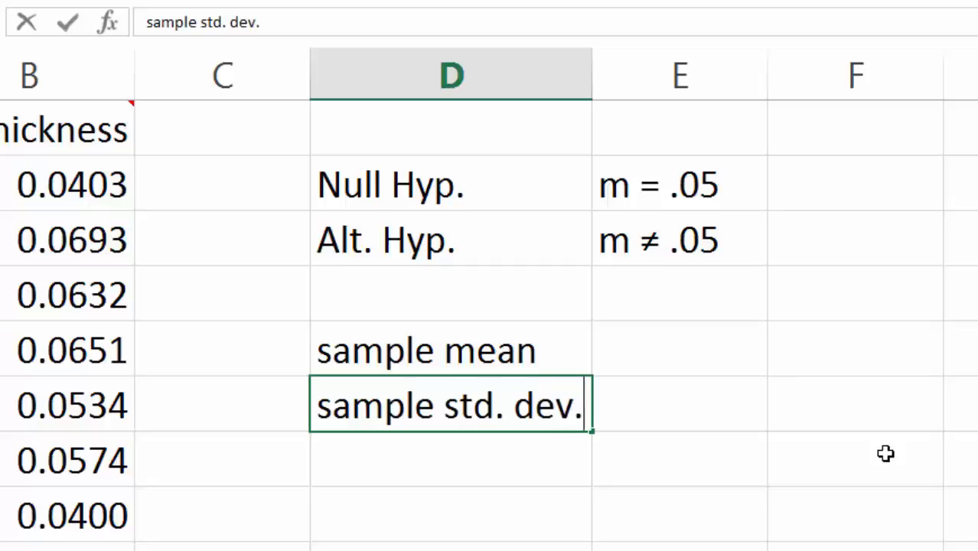
key(Return)
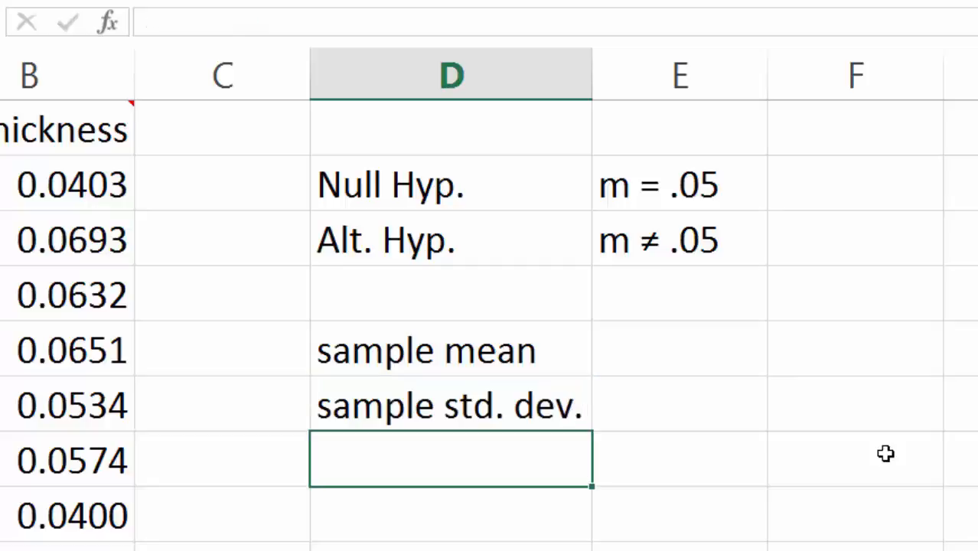
text(n)
key(Return)
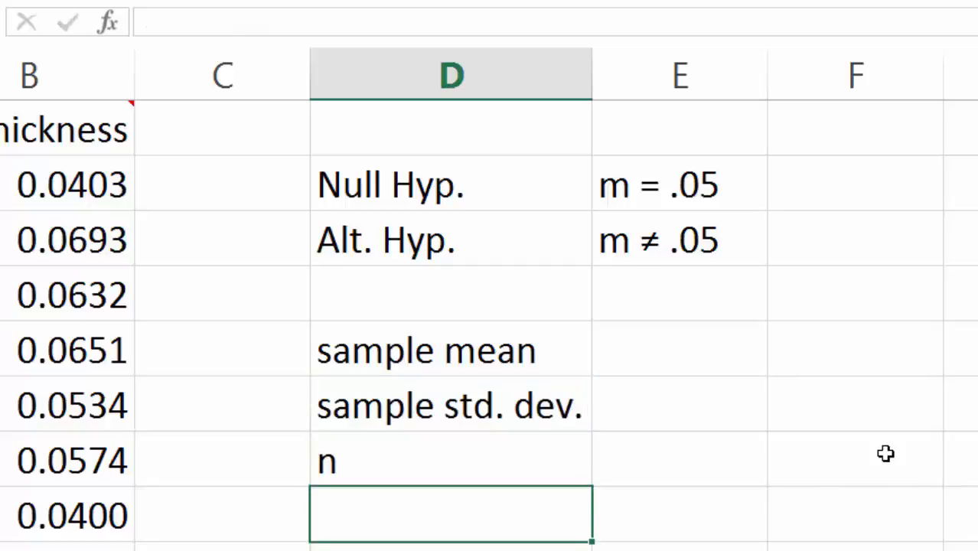
text(DoF)
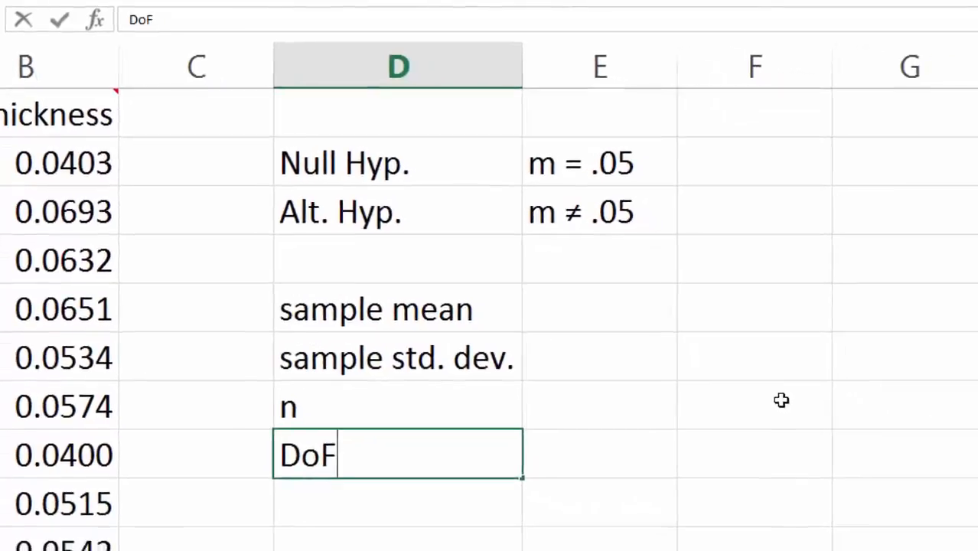
key(Tab)
Calculate the sample mean in E5 with AVERAGE over the thickness data in B2:B101
key(Up)
key(Up)
key(Up)
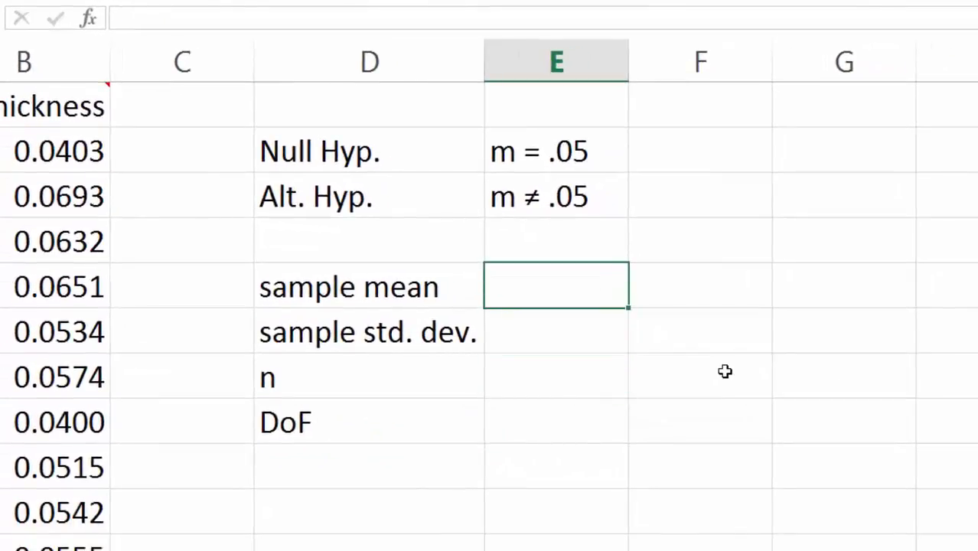
text(=average)
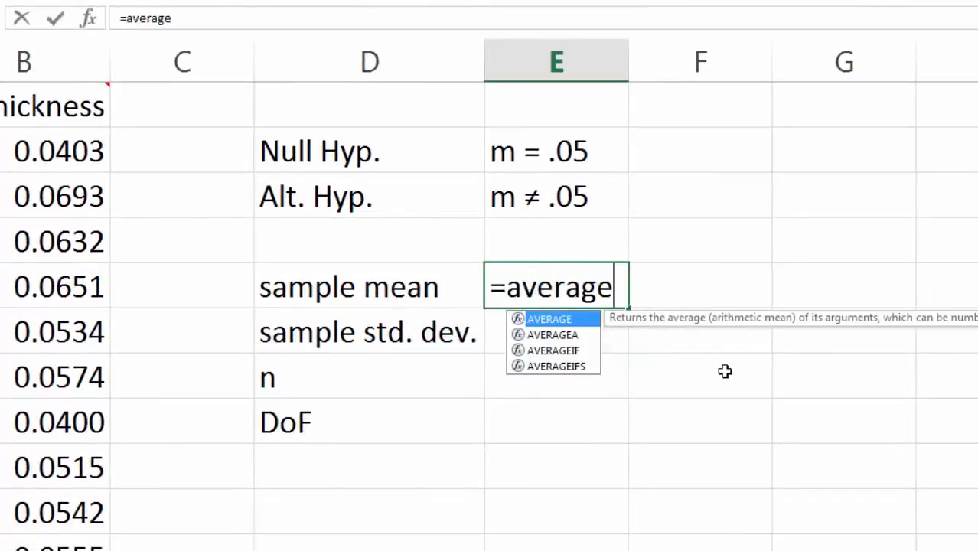
text(()
click(61, 151)
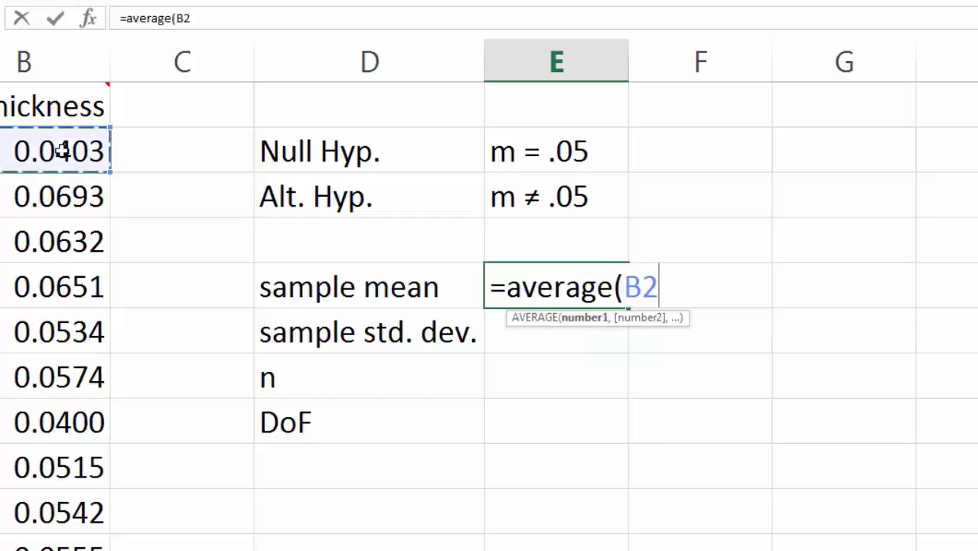
key(ctrl+shift+Down)
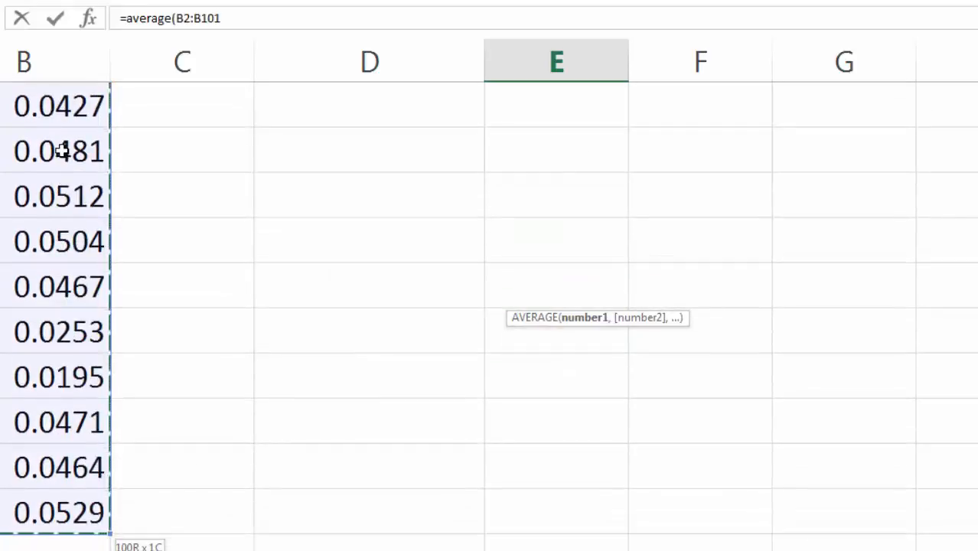
key(Escape)
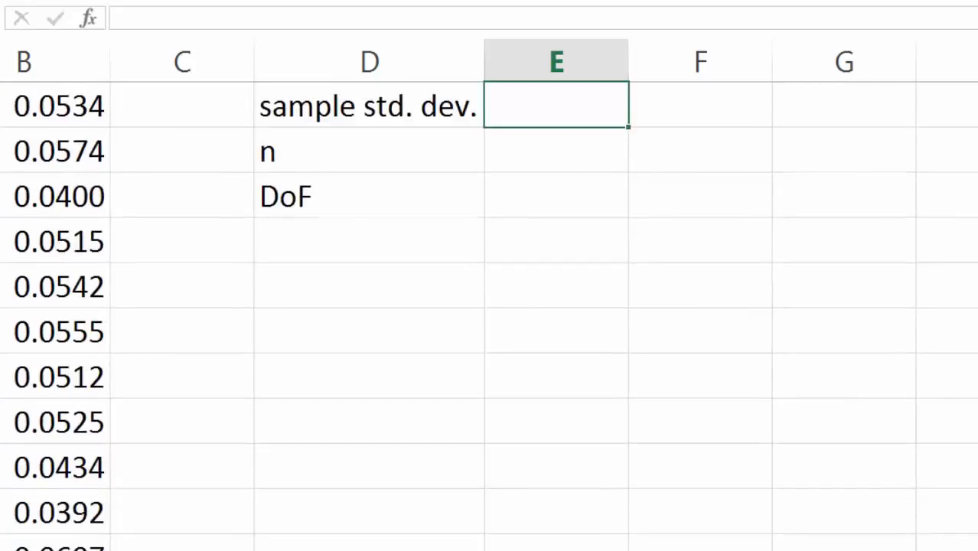
Enter 100 as n in E7 and calculate the degrees of freedom in E8 as =E7-1
scroll(536, 428, up, 2)
click(557, 388)
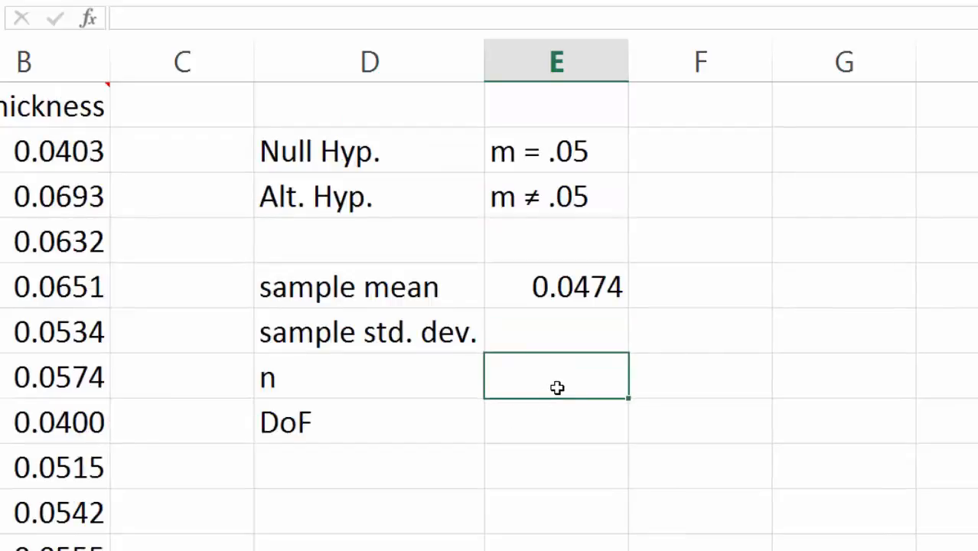
text(100)
key(Return)
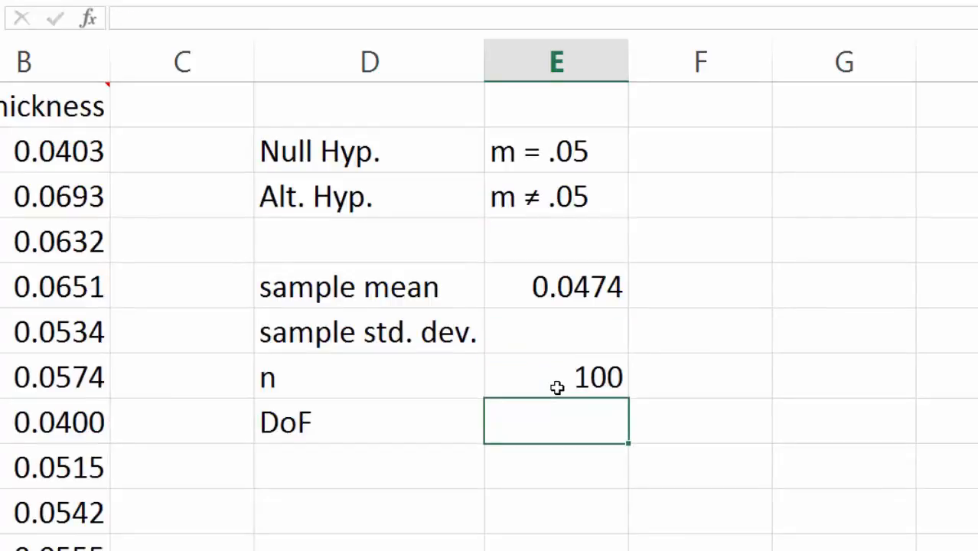
text(=)
click(557, 388)
text(-1)
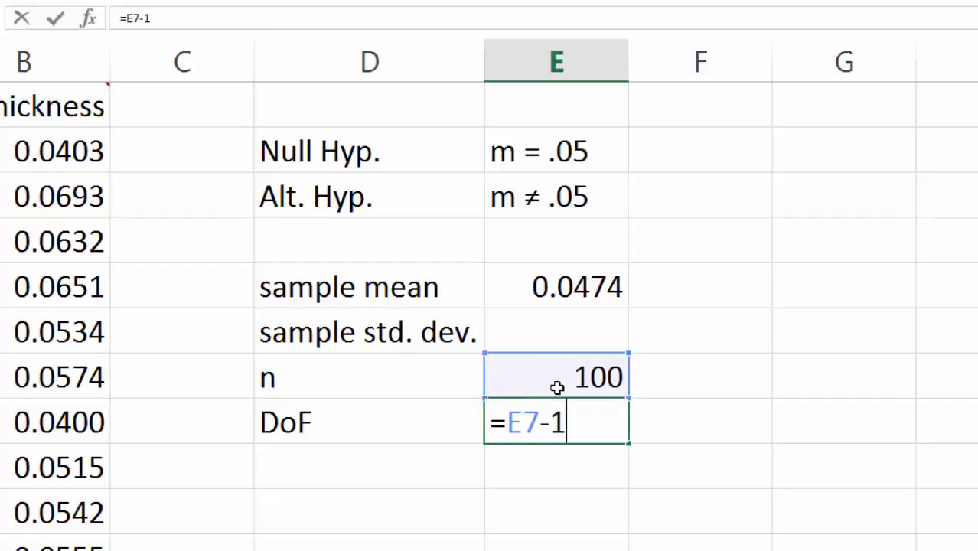
key(Return)
Calculate the sample standard deviation in E6 with STDEV.S over B2:B101
click(584, 335)
text(=)
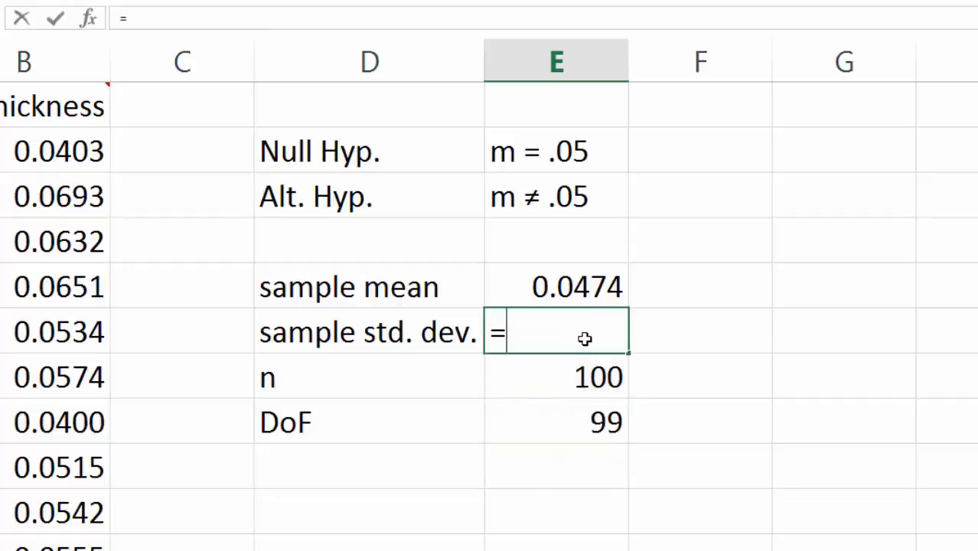
text(stdev.s)
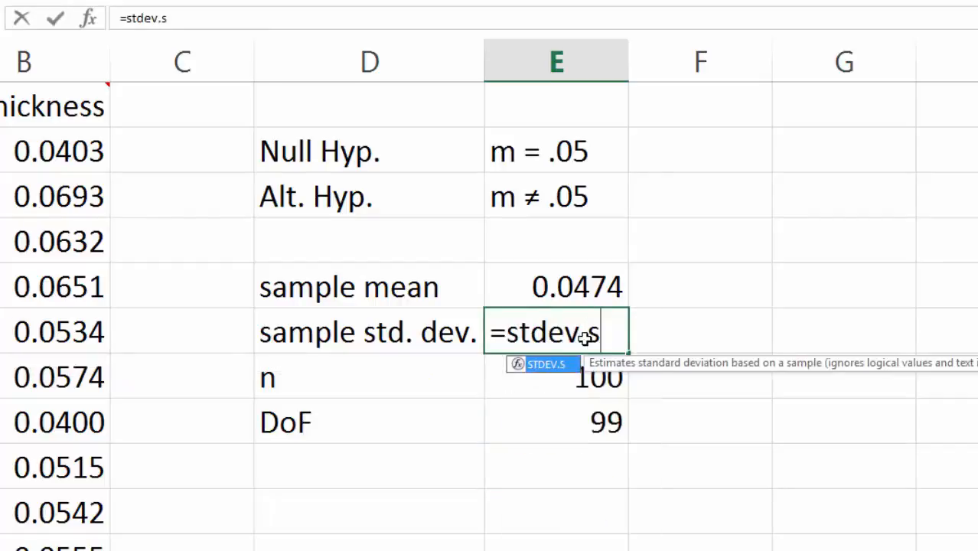
text((b2)
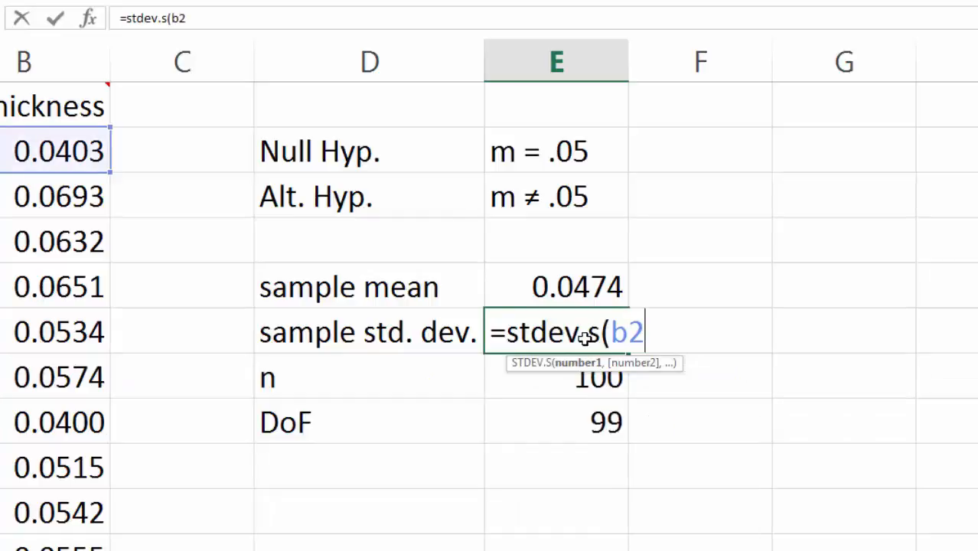
text(:b101))
key(Return)
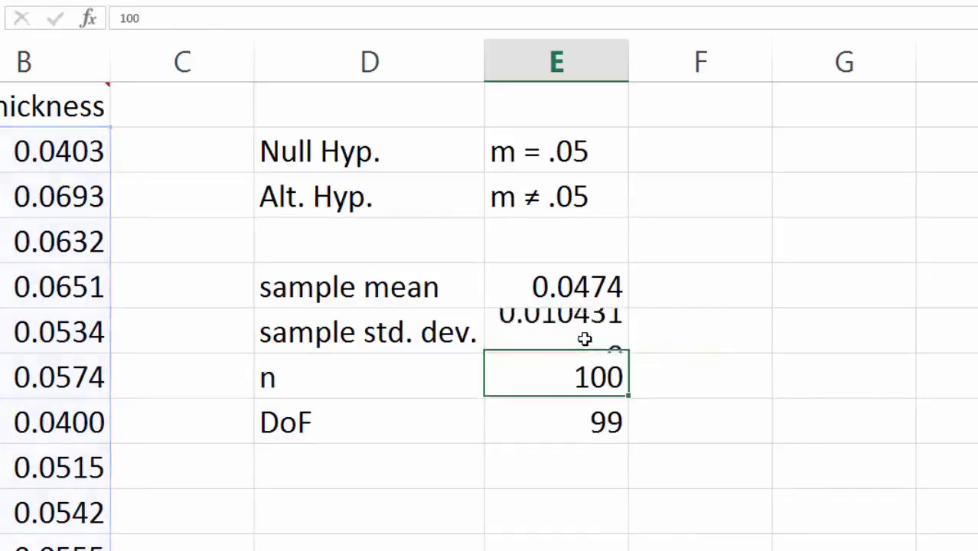
Enter the label "t-value (test stat.)" in D10
click(388, 514)
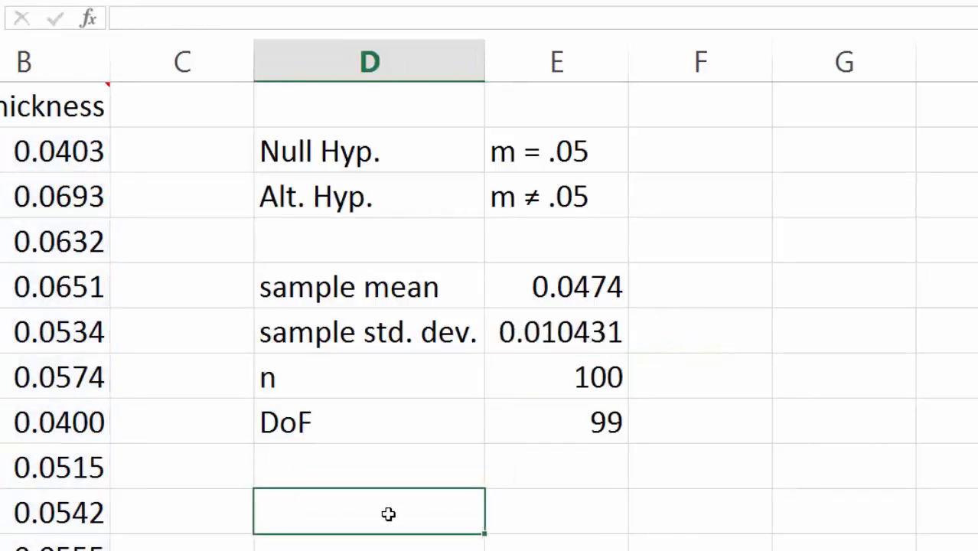
scroll(489, 432, down, 1)
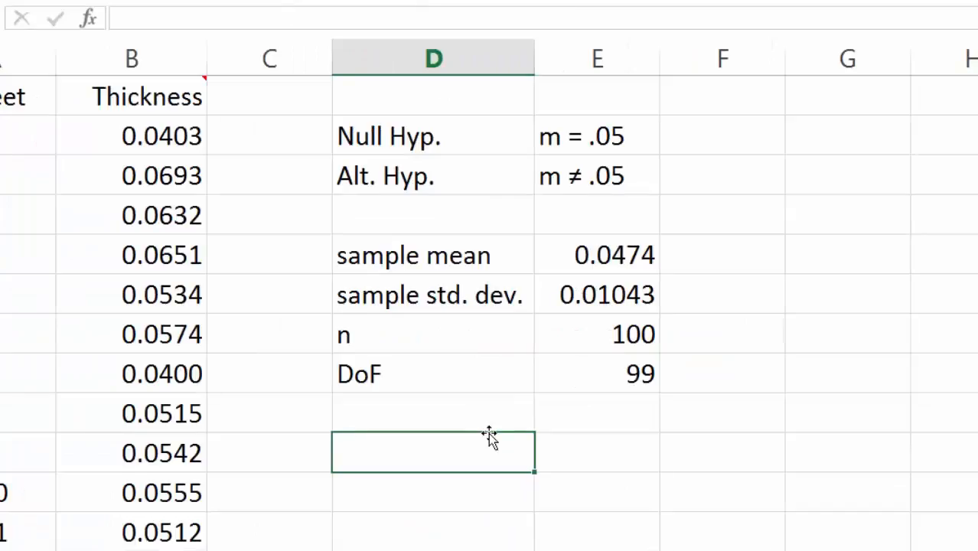
text(t-valu)
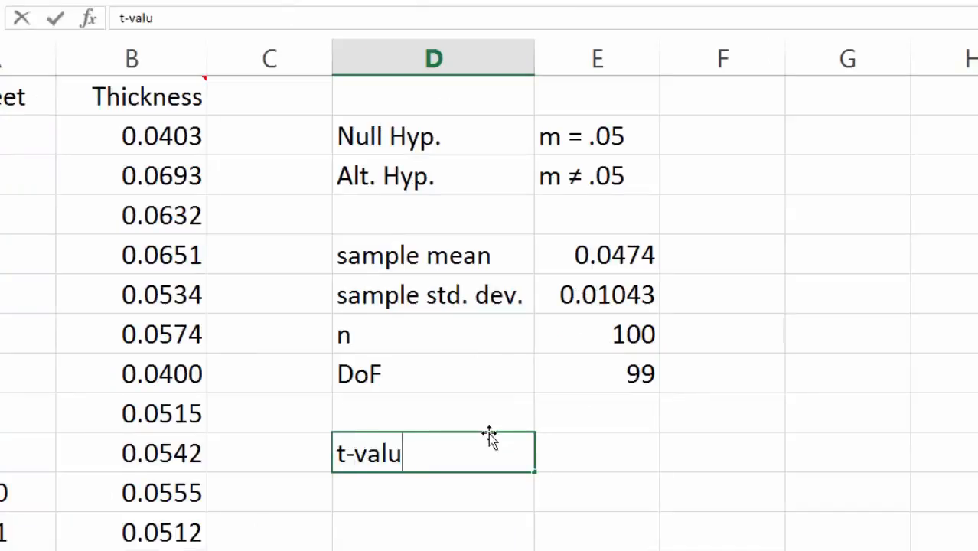
text(e (test stat.))
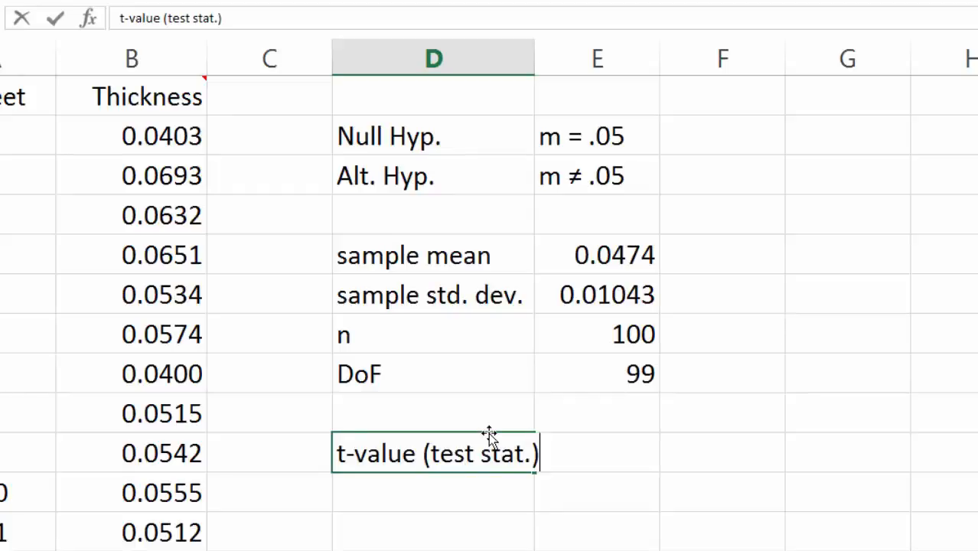
key(Tab)
Calculate the test statistic in E10 with the formula =(E5-.05)/(E6/(SQRT(E7)))
text(=)
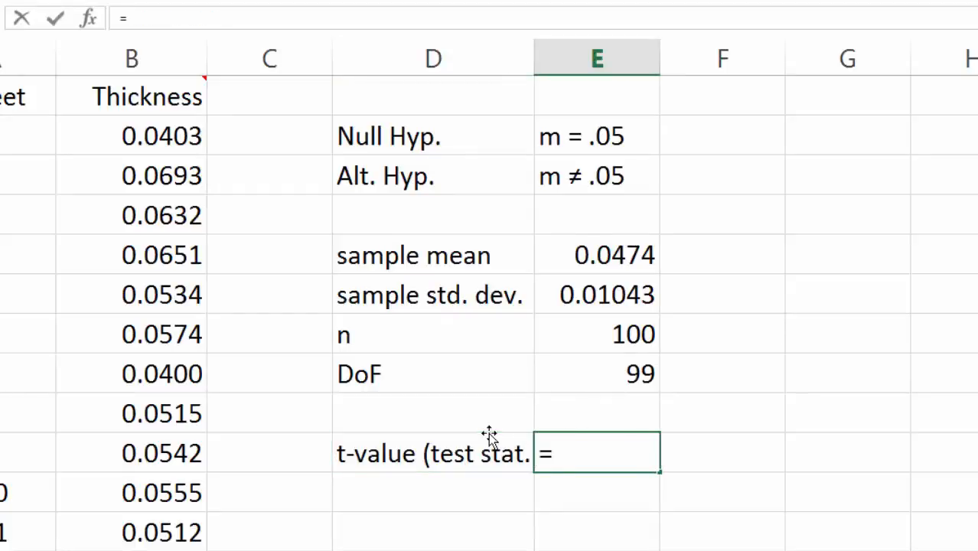
text(()
click(581, 254)
text(-)
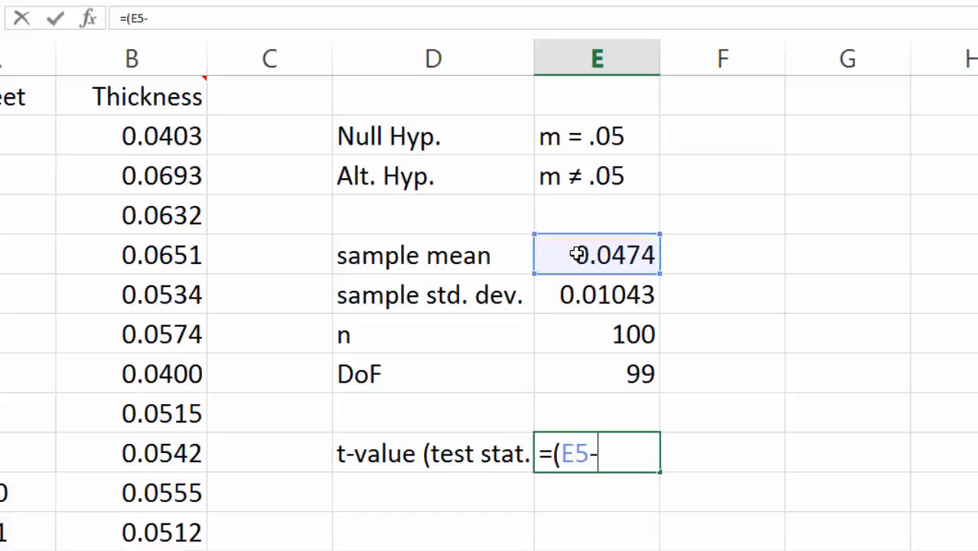
text(.05)
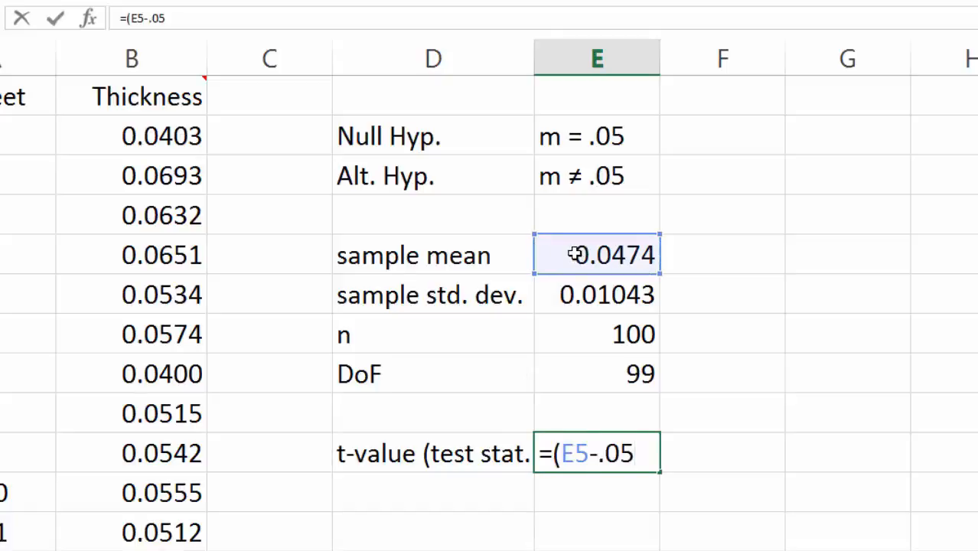
text()/()
click(591, 299)
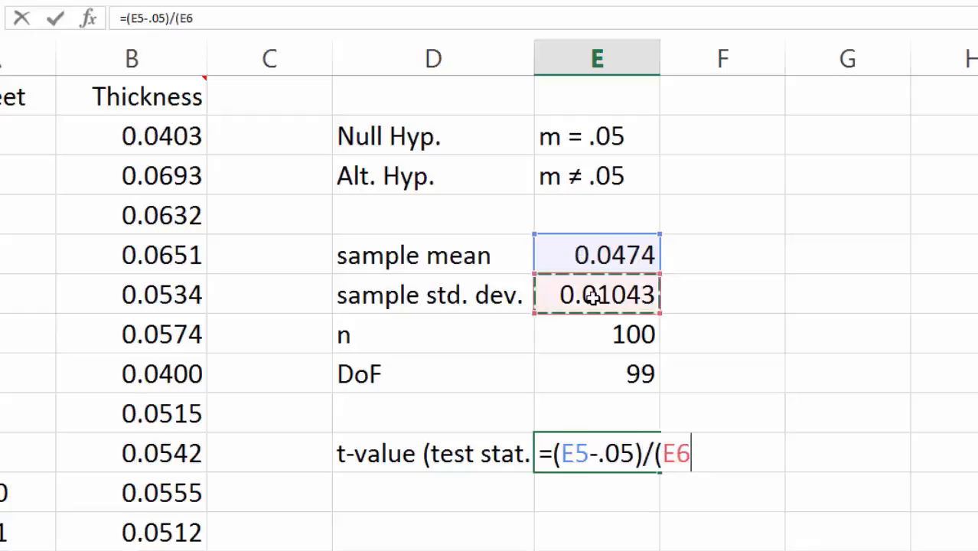
text(/(s)
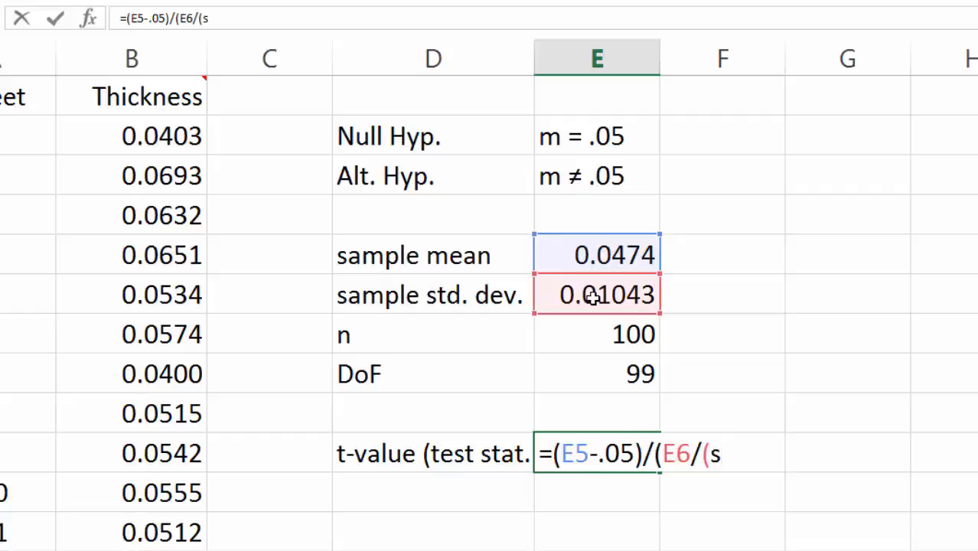
text(qrt()
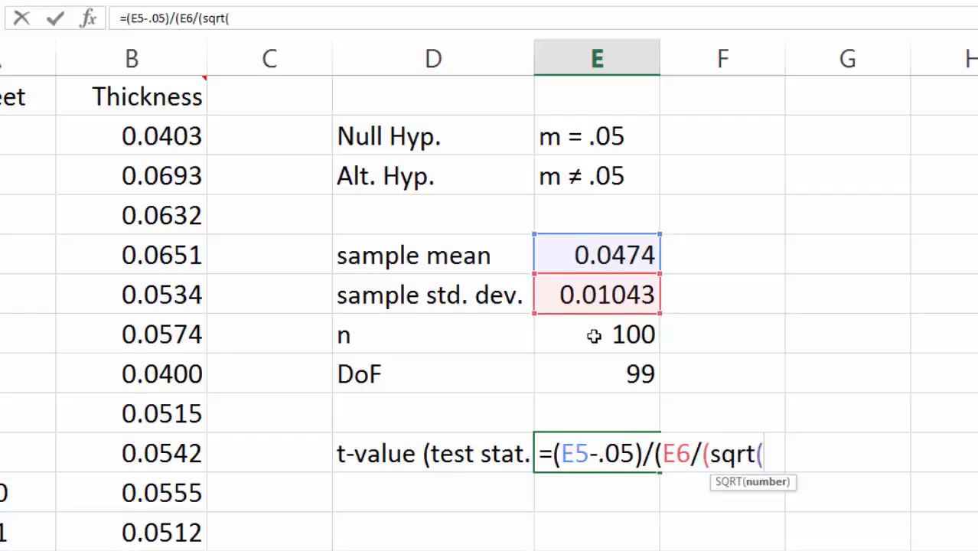
click(594, 337)
text()))
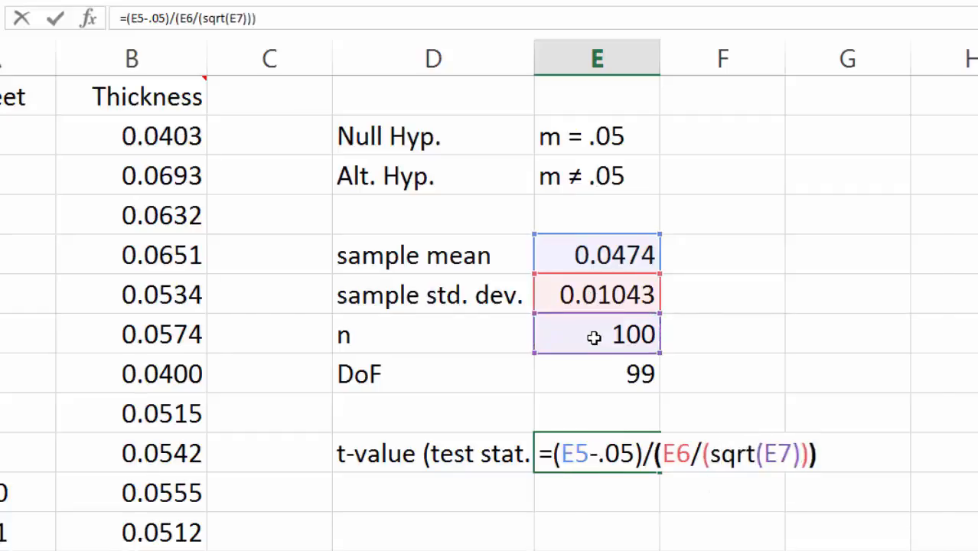
Enter the label "p value" in D12
click(421, 528)
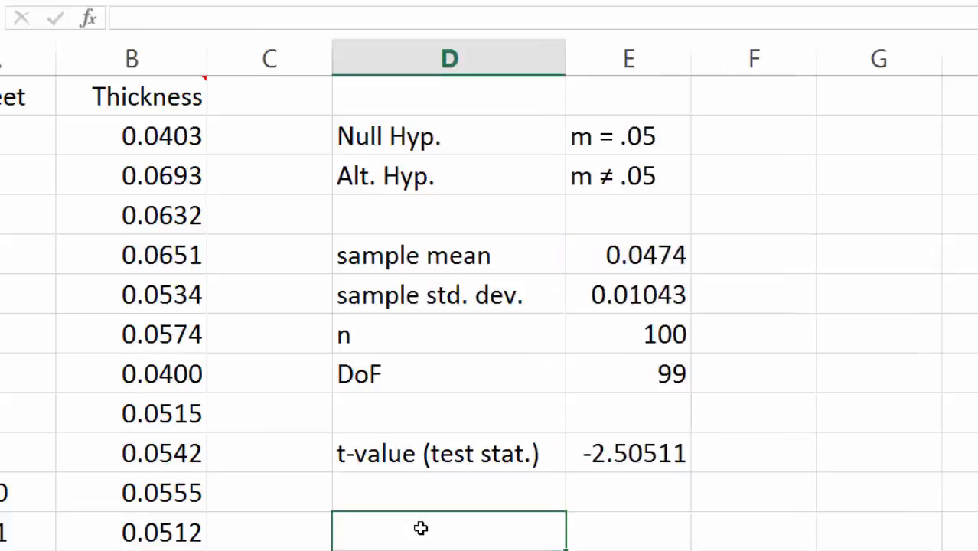
scroll(540, 479, down, 1)
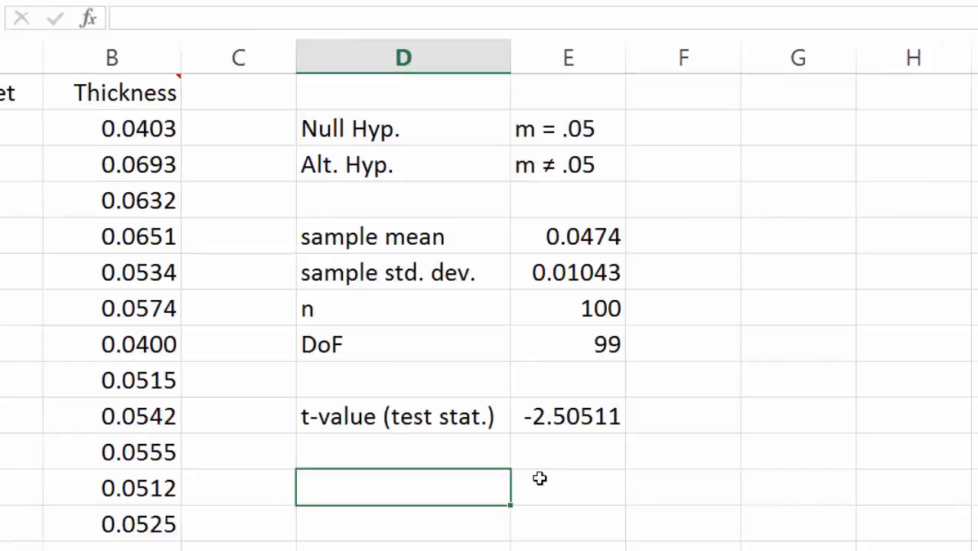
text(p value)
key(Tab)
Calculate the two-tailed p-value in E12 with T.DIST.2T, using the test statistic in E10 and the degrees of freedom in E8
text(=)
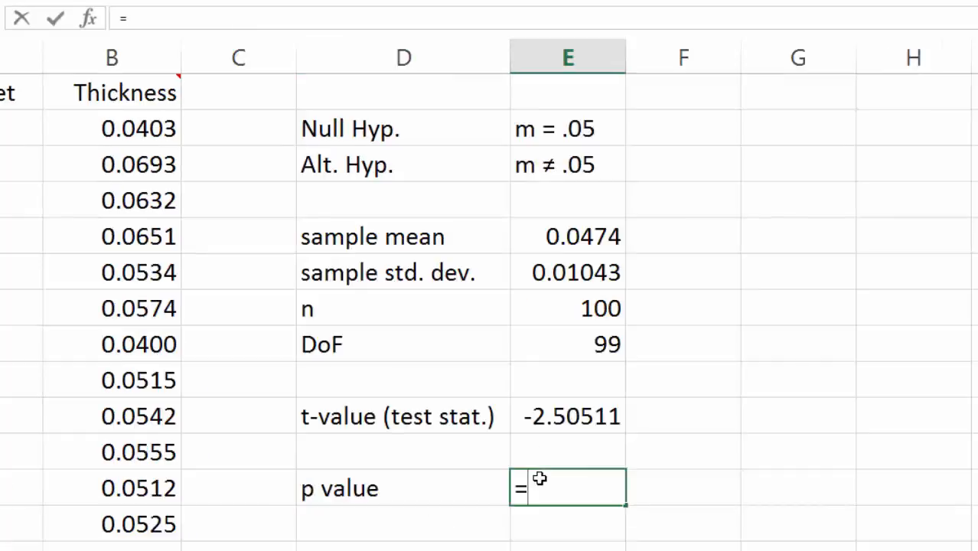
text(t.dist.)
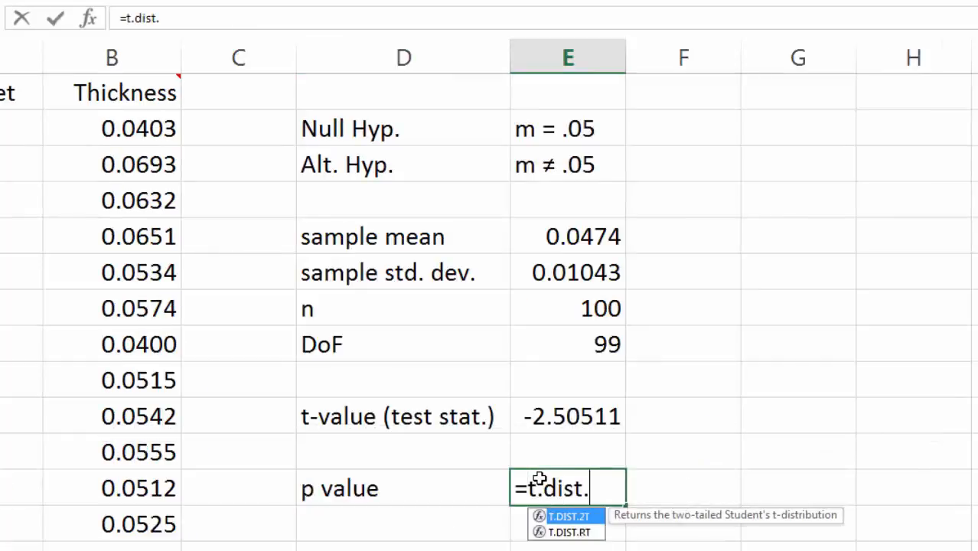
text(2t)
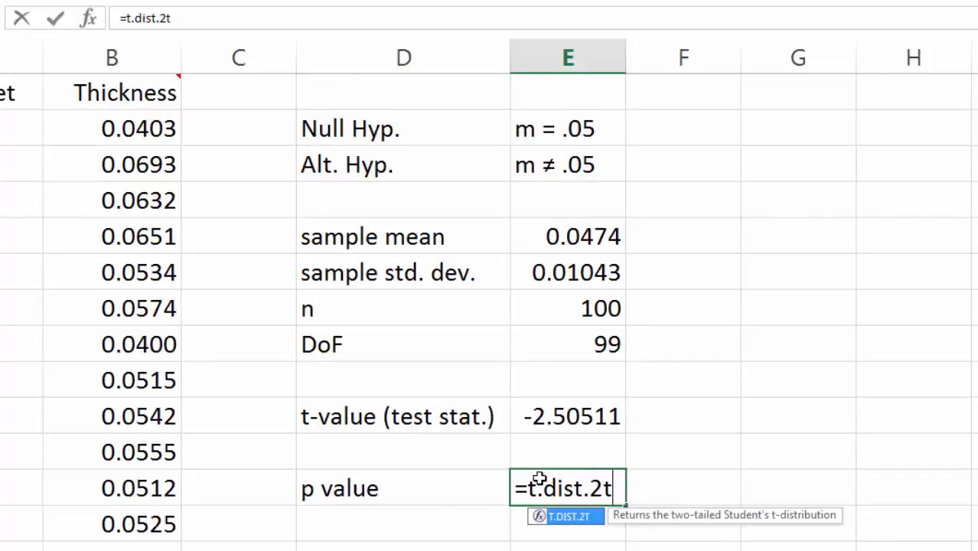
text(()
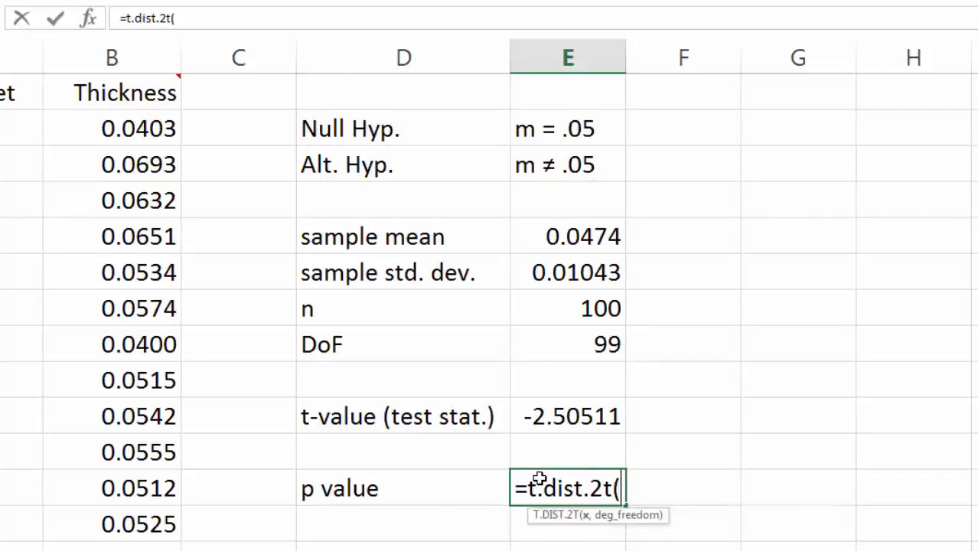
click(583, 426)
text(,)
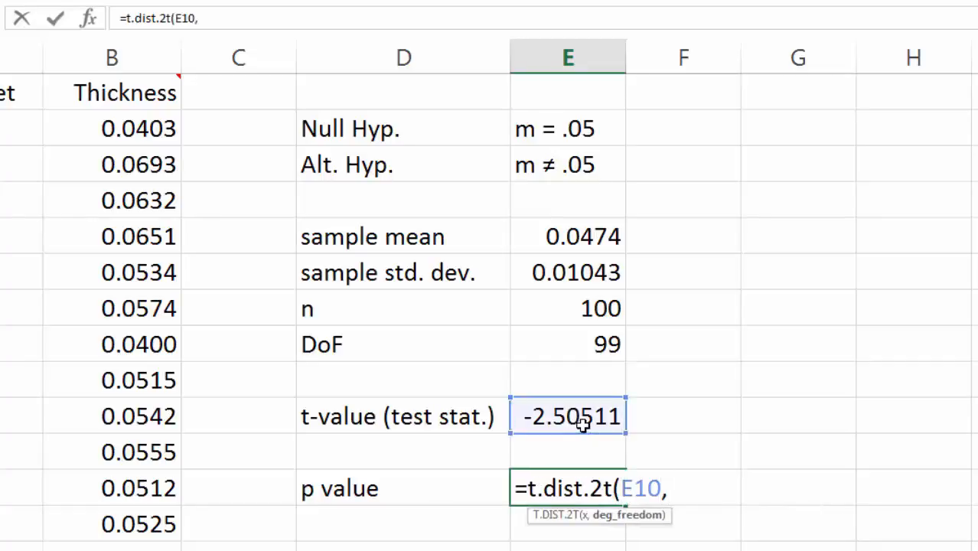
click(586, 344)
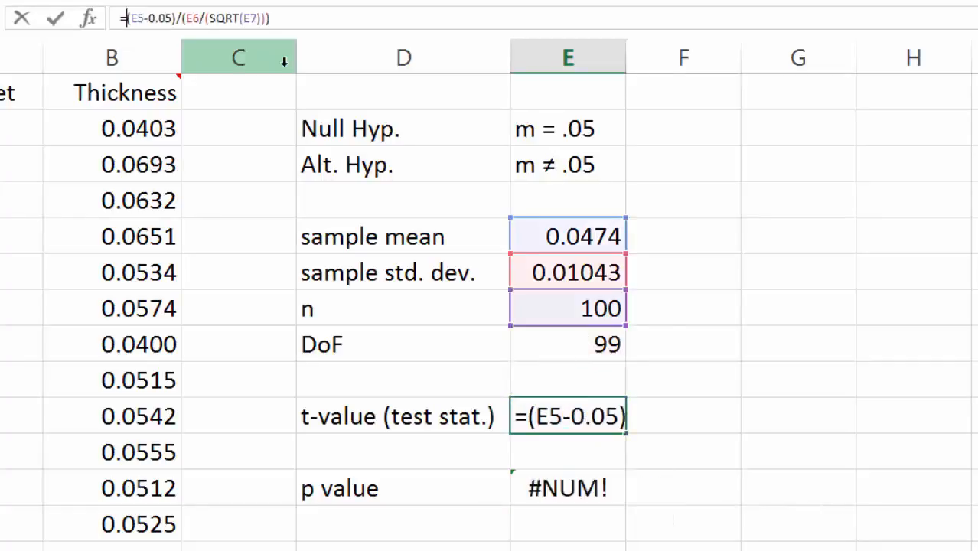
Wrap the test statistic formula in E10 in ABS, making it =ABS((E5-0.05)/(E6/(SQRT(E7))))
text(abs()
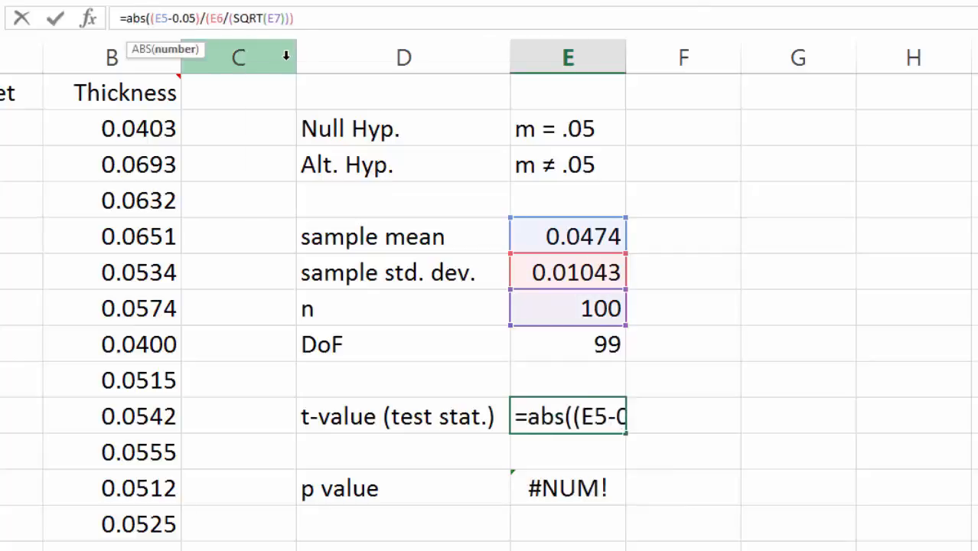
click(307, 18)
text())
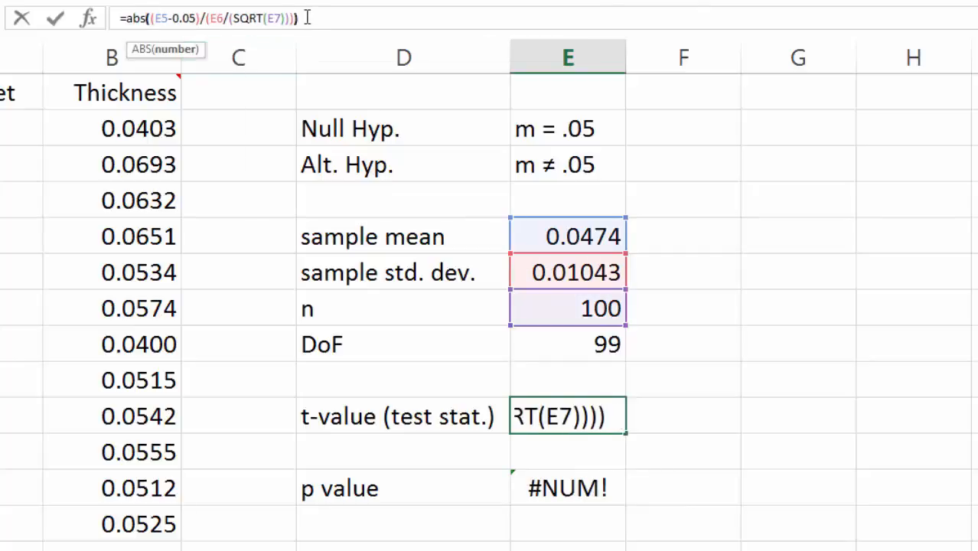
key(Return)
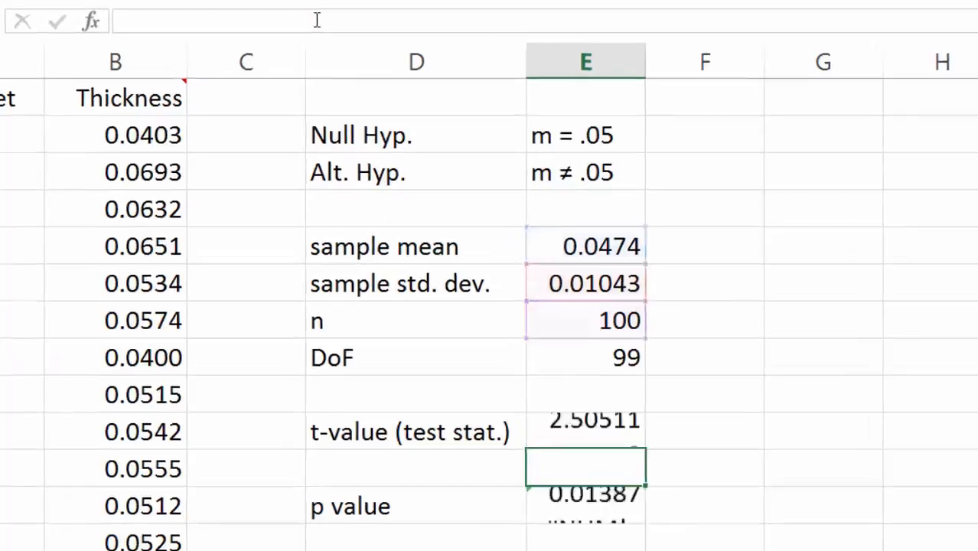
click(977, 550)
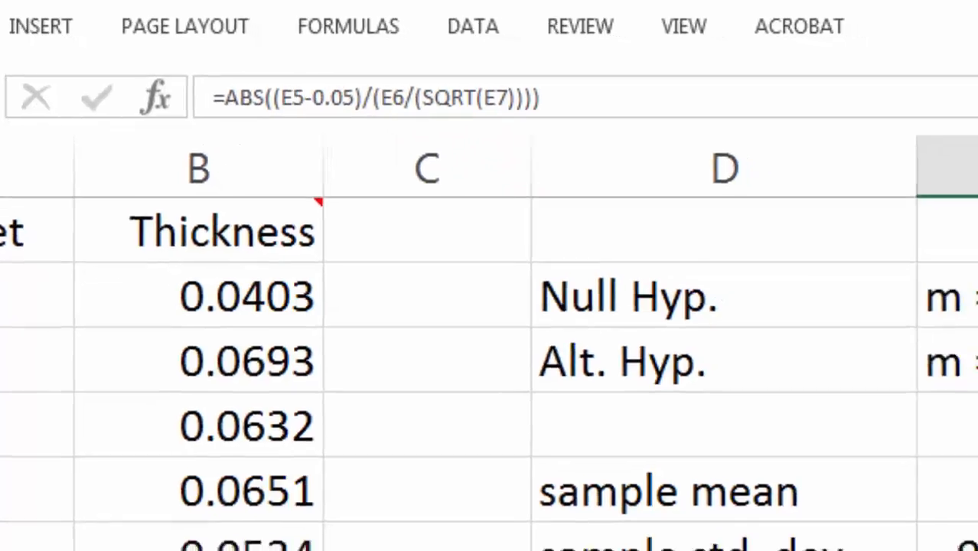
Format the p-value in E12 as a percentage with two decimal places
click(602, 546)
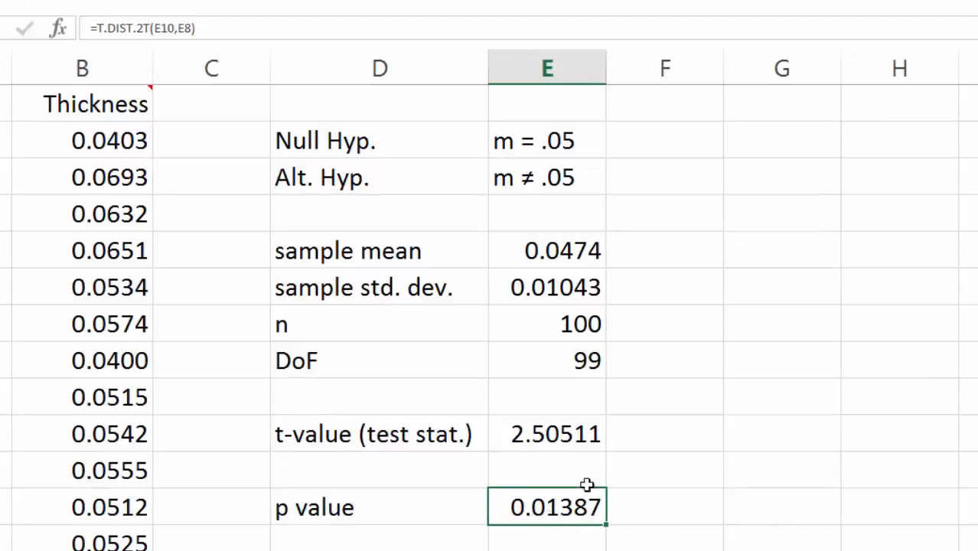
click(98, 2)
click(481, 50)
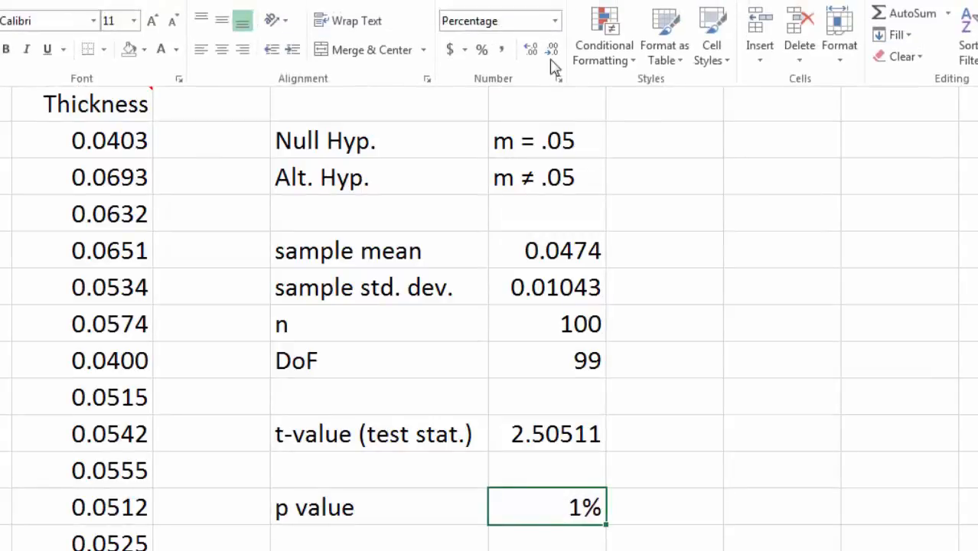
click(532, 49)
click(532, 49)
click(699, 495)
click(666, 519)
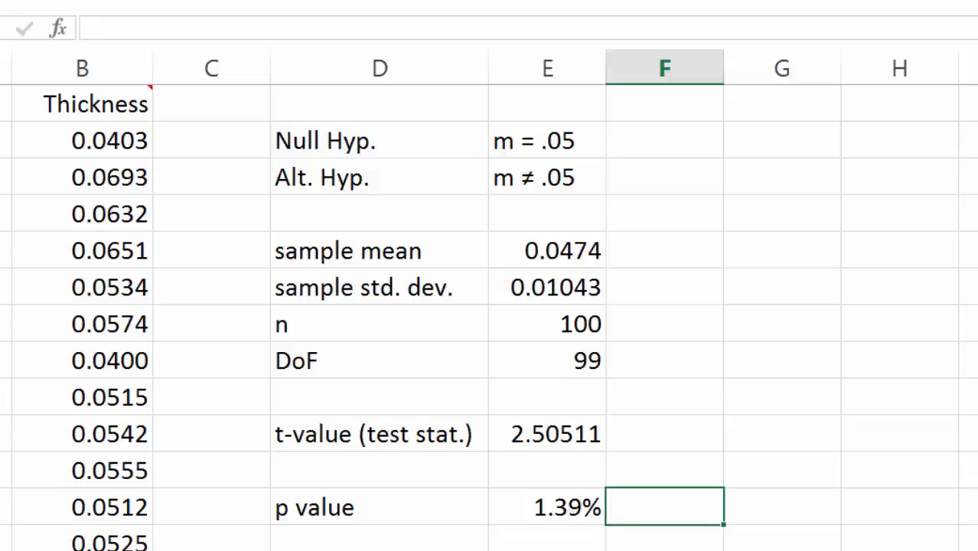
Write the first line of the conclusion in D14: "No, there's a 98.6% chance that the material is not to spec; given"
scroll(490, 317, down, 1)
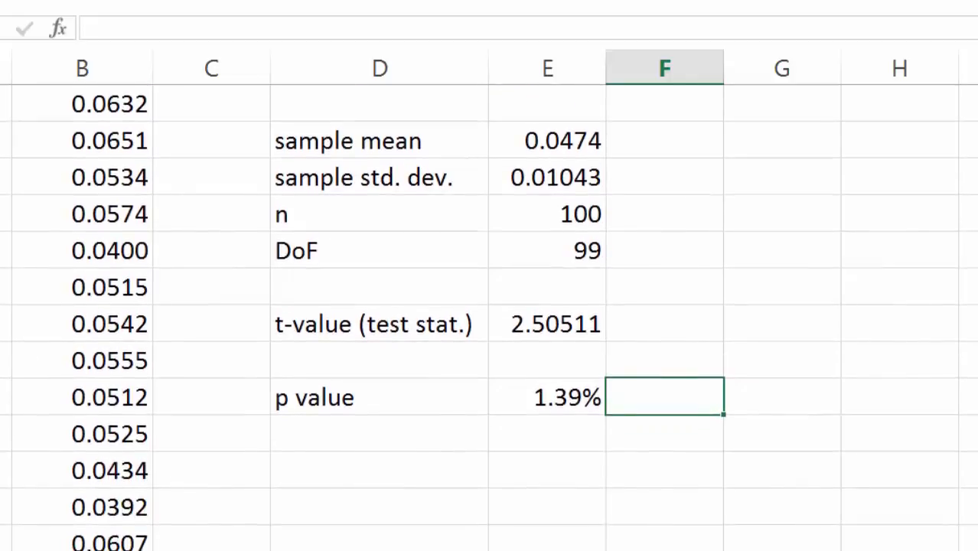
scroll(490, 317, up, 1)
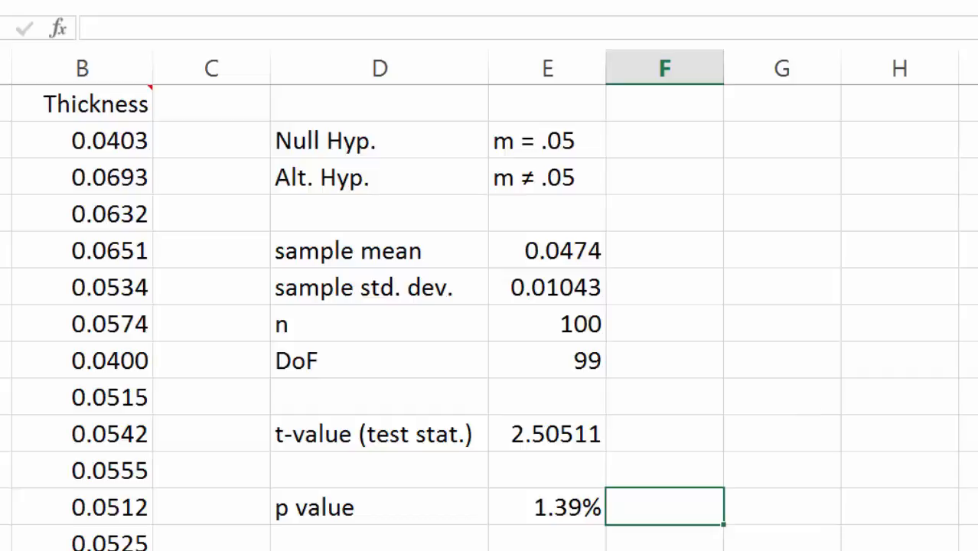
scroll(334, 518, down, 2)
click(310, 429)
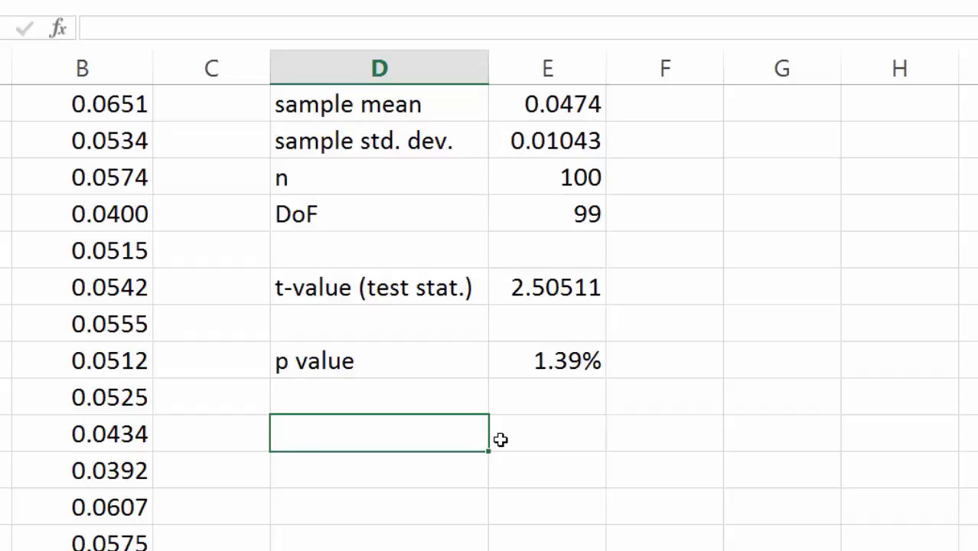
text(No, there's a 98)
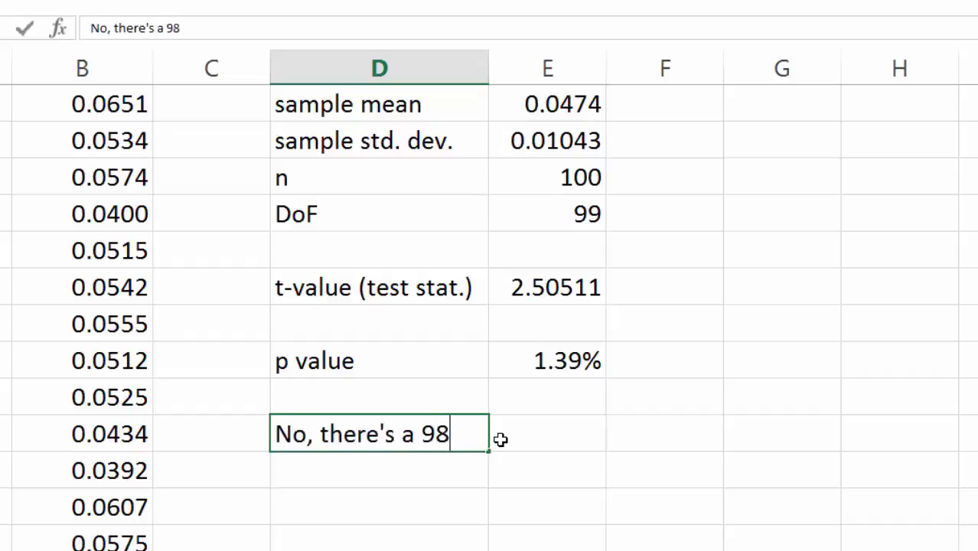
text(.6% chance tha)
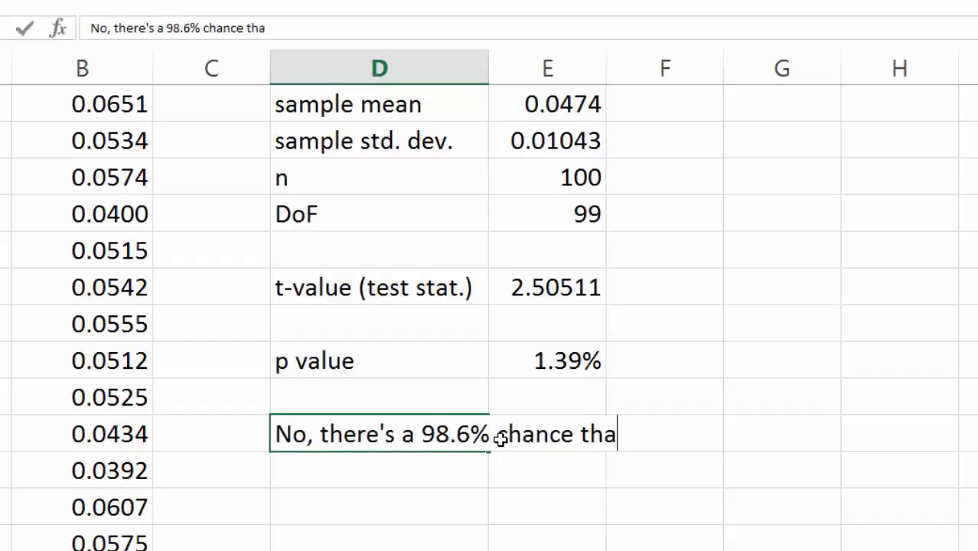
text(t the material )
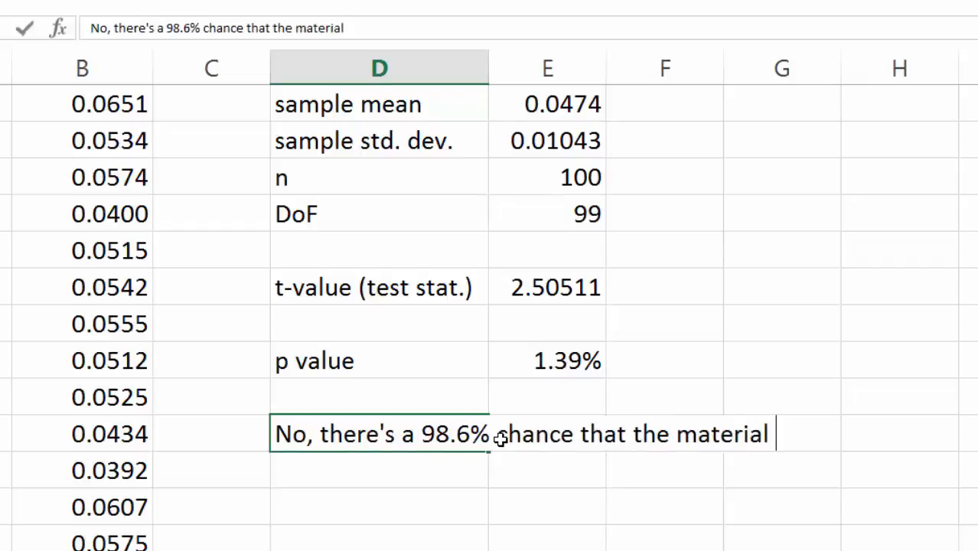
text(is not to spec)
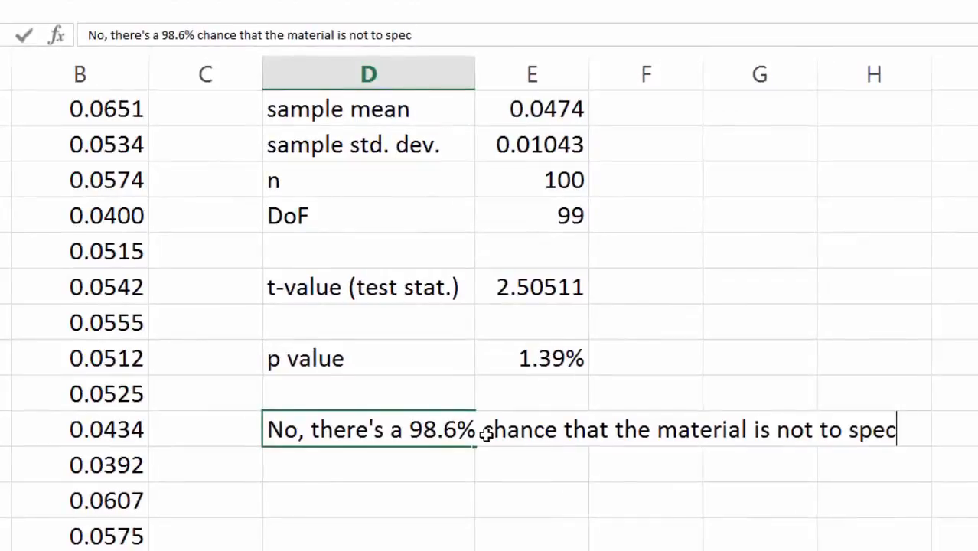
text(; gi)
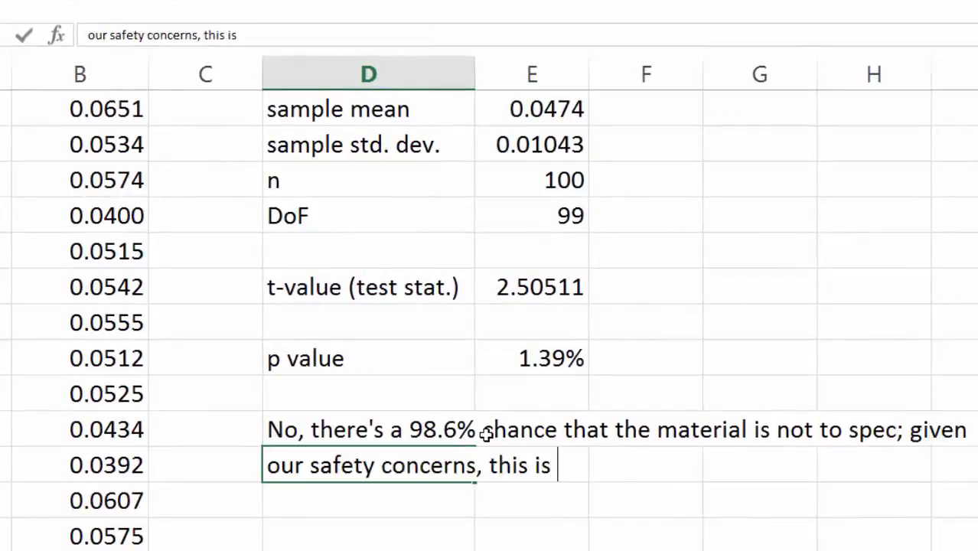
Finish the conclusion in D15 with "our safety concerns, this is too large of a discrepancy.."
text(too )
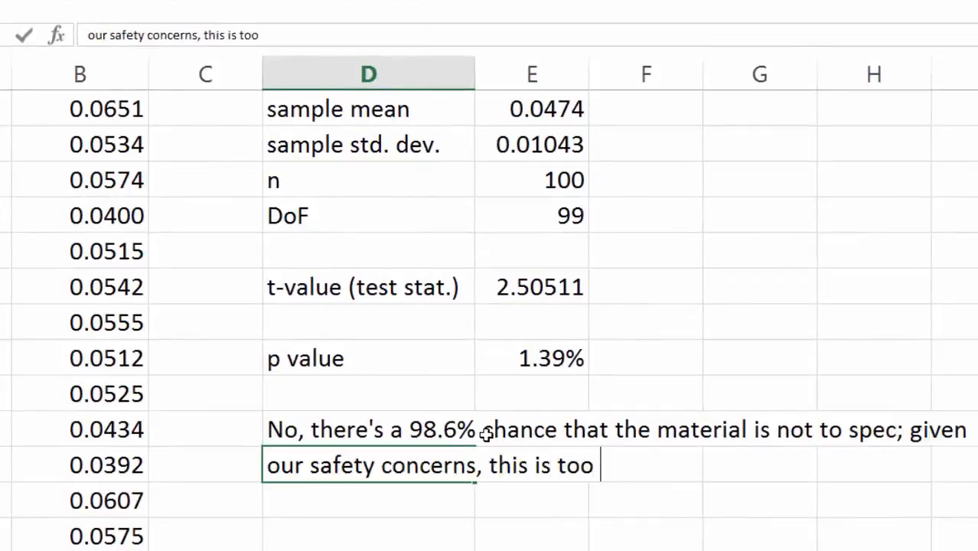
text(large of a dis)
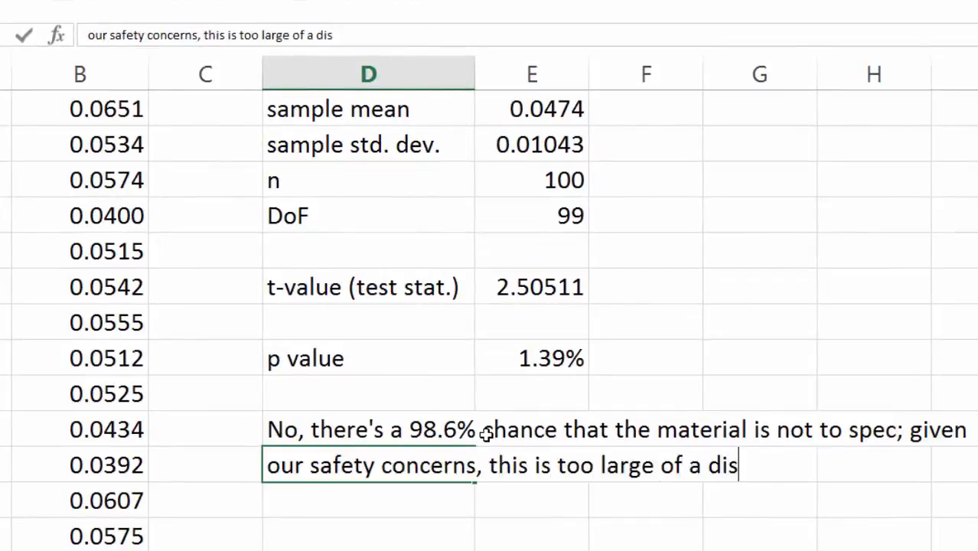
text(crepancy..)
key(Return)
key(Return)
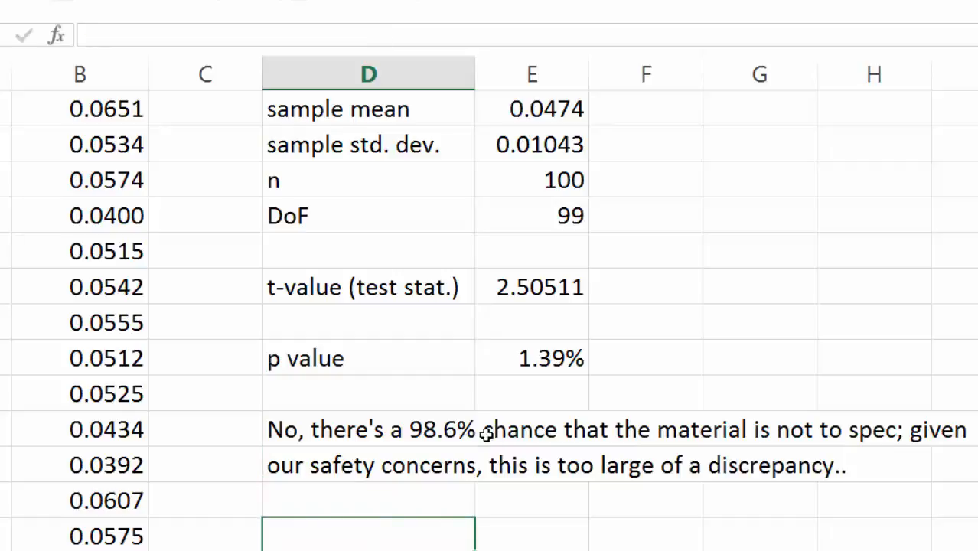
Enter the label "c." in F1 to head the next part of the problem
scroll(881, 146, up, 1)
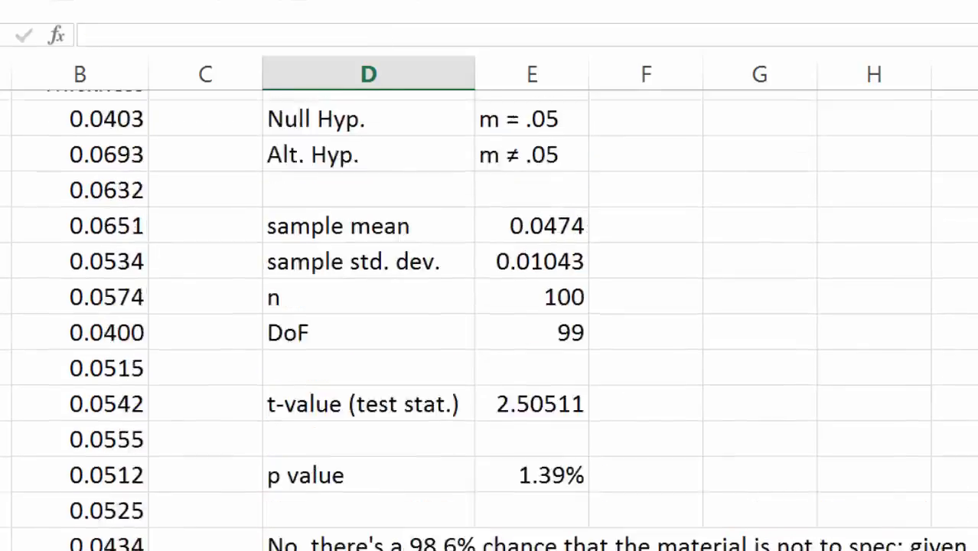
scroll(880, 146, down, 1)
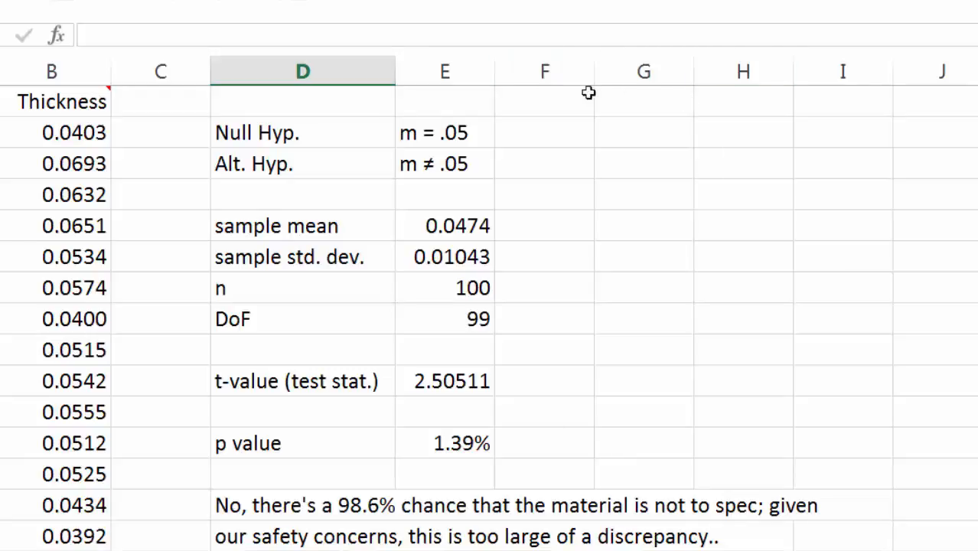
click(565, 107)
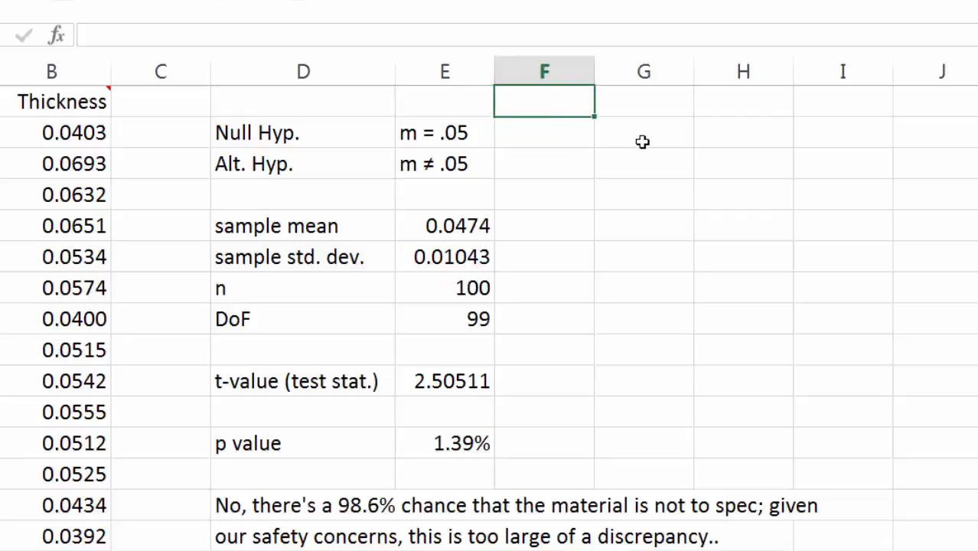
text(c.)
key(Return)
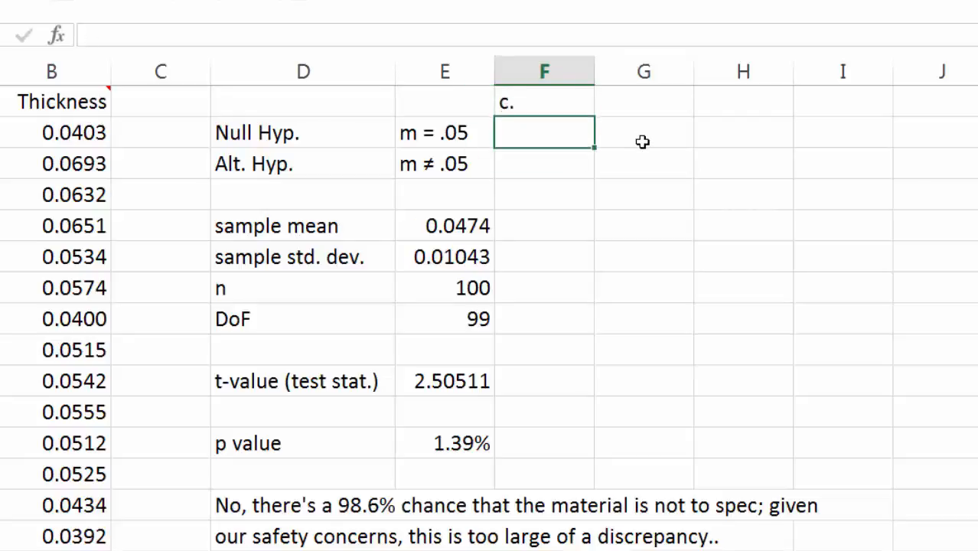
Calculate the two-tailed critical t-value in G2 with the formula =T.INV.2T(.05,99)
key(Down)
key(Right)
key(Up)
key(Left)
key(Right)
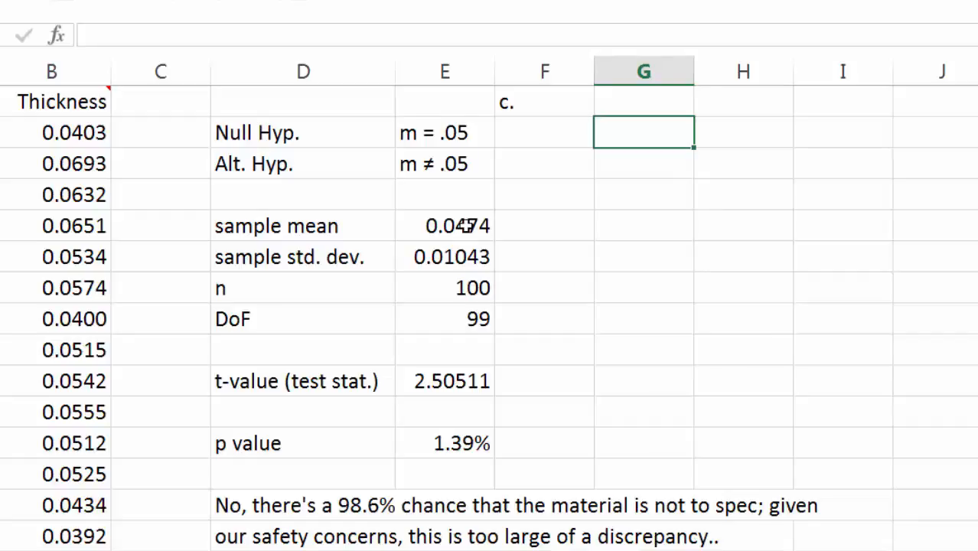
text(=t.d)
key(BackSpace)
text(i)
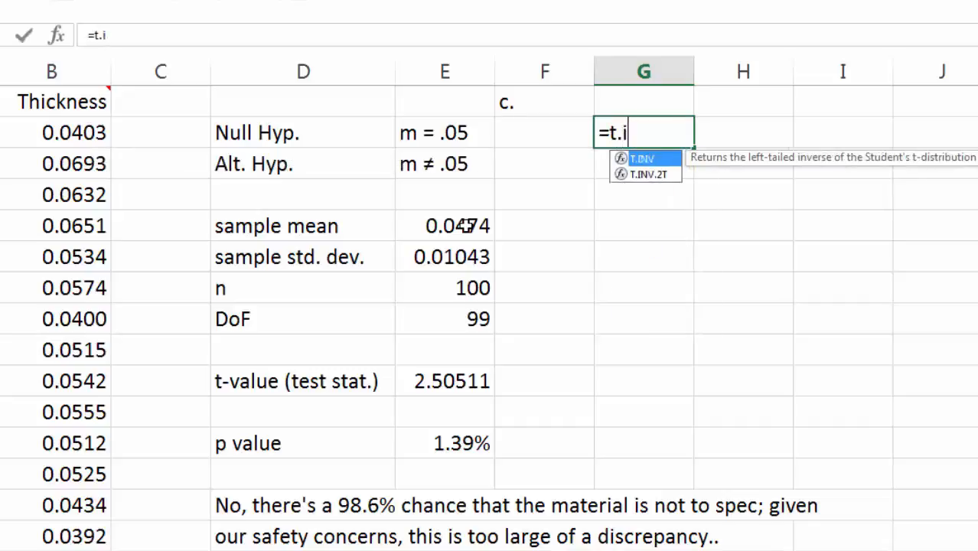
text(nv.2t)
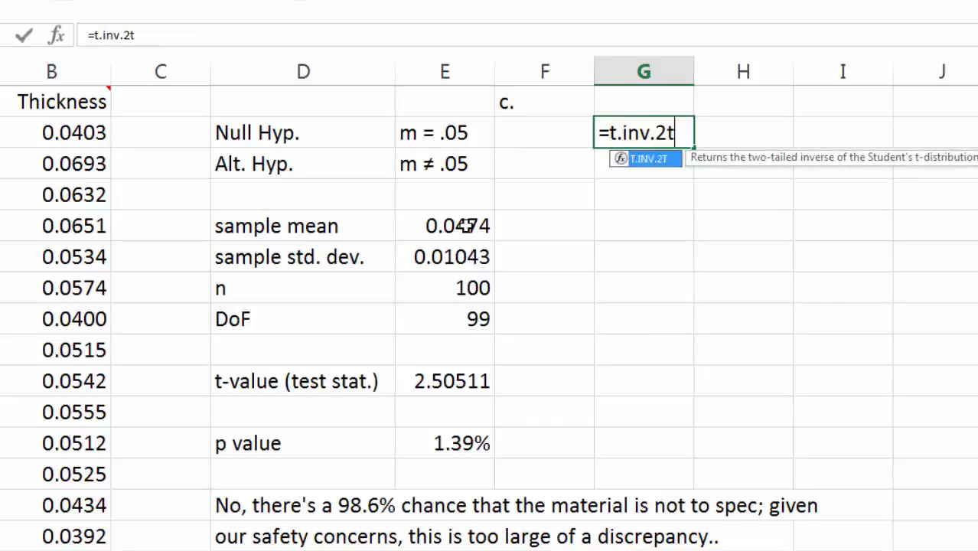
text((.05,)
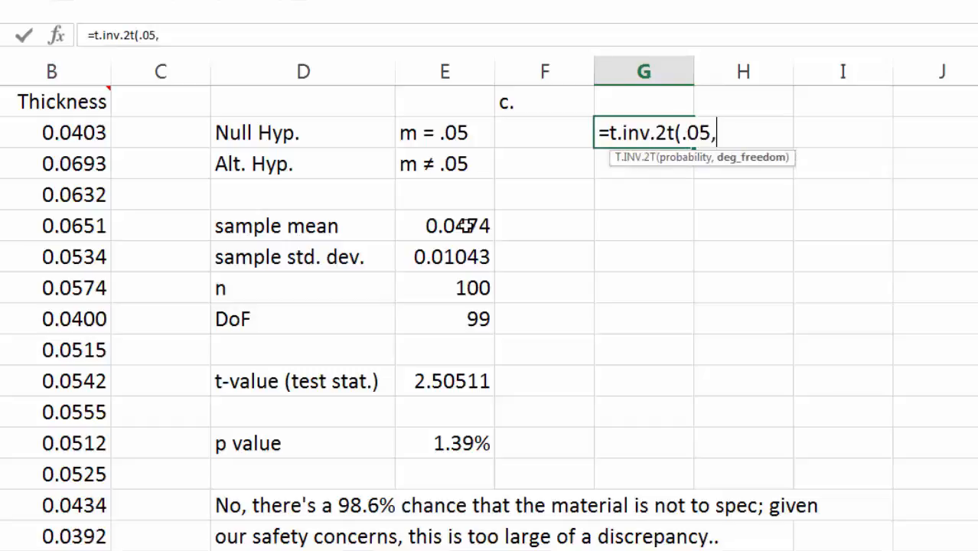
text(99))
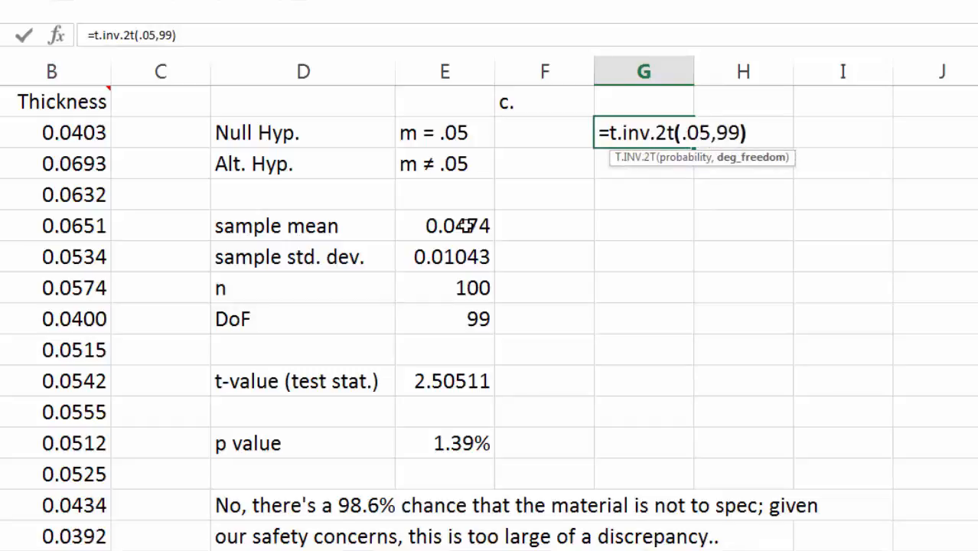
key(Return)
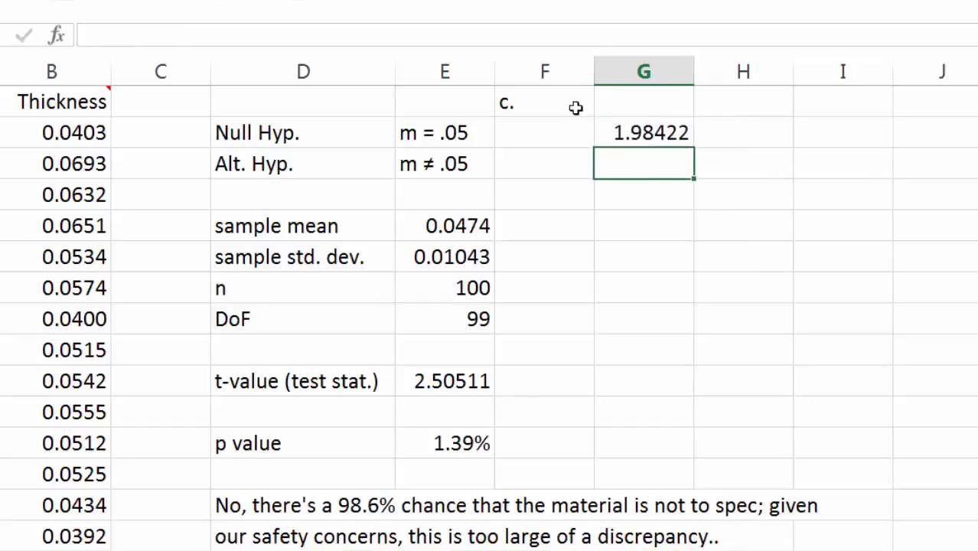
Try to use Goal Seek to set the test statistic in E10 to 1.98422 by changing the sample mean in E5
click(695, 46)
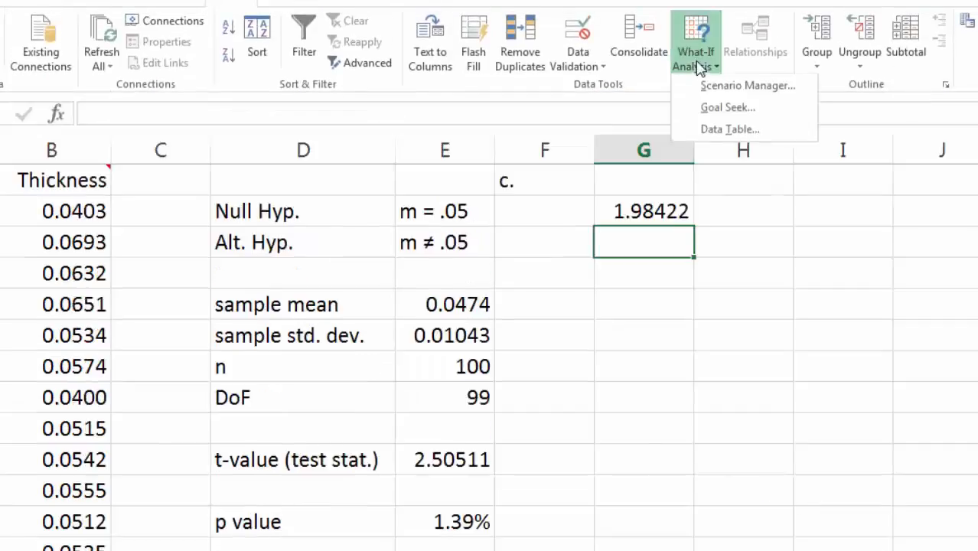
click(758, 112)
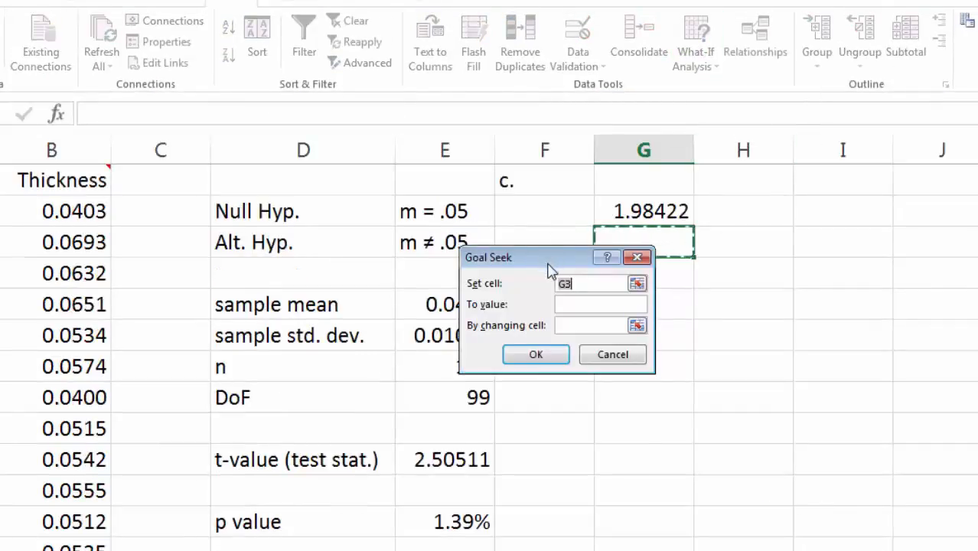
drag(551, 265, 751, 363)
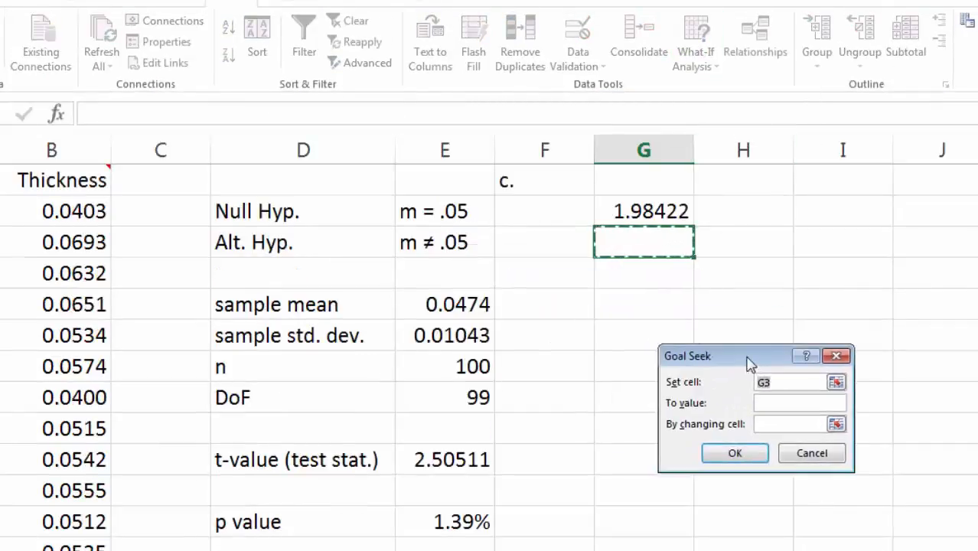
click(452, 458)
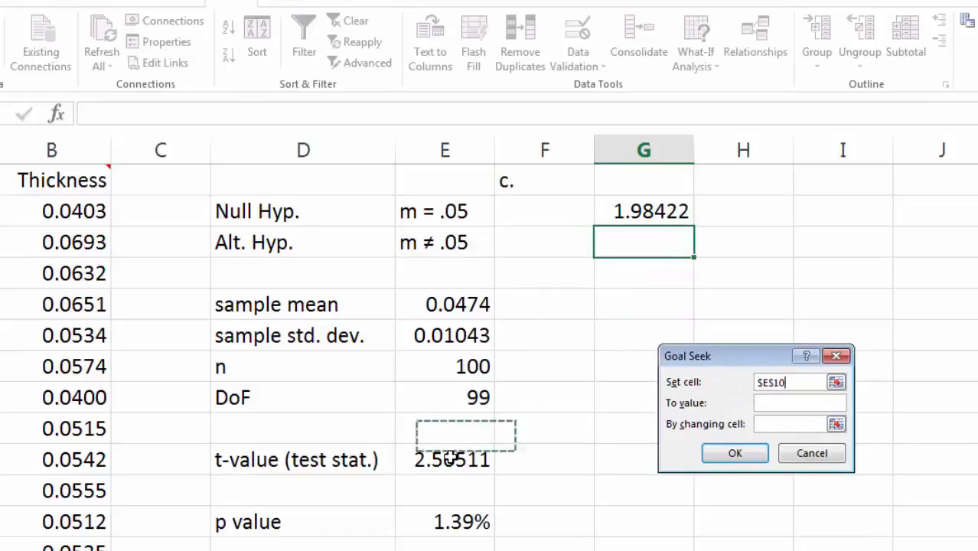
click(784, 406)
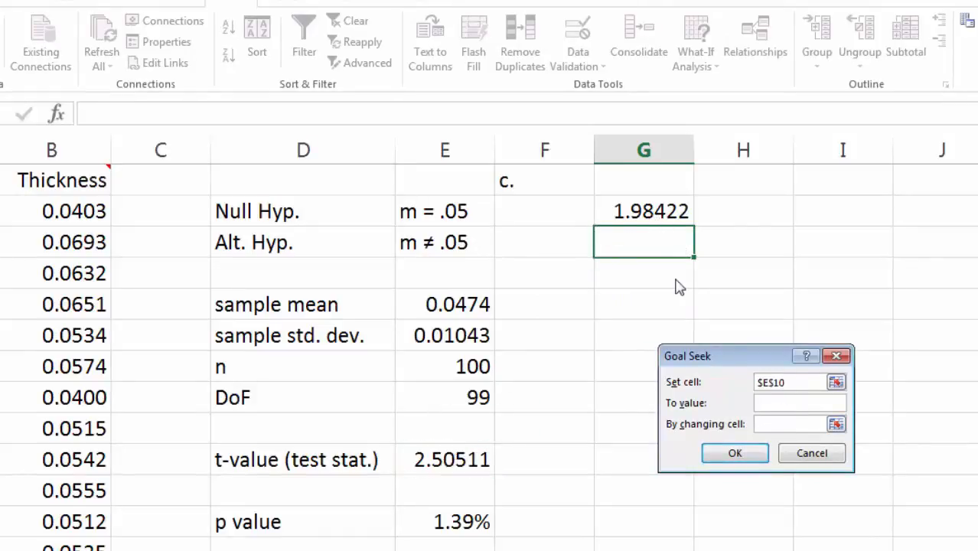
text(1.98422)
click(806, 427)
click(468, 308)
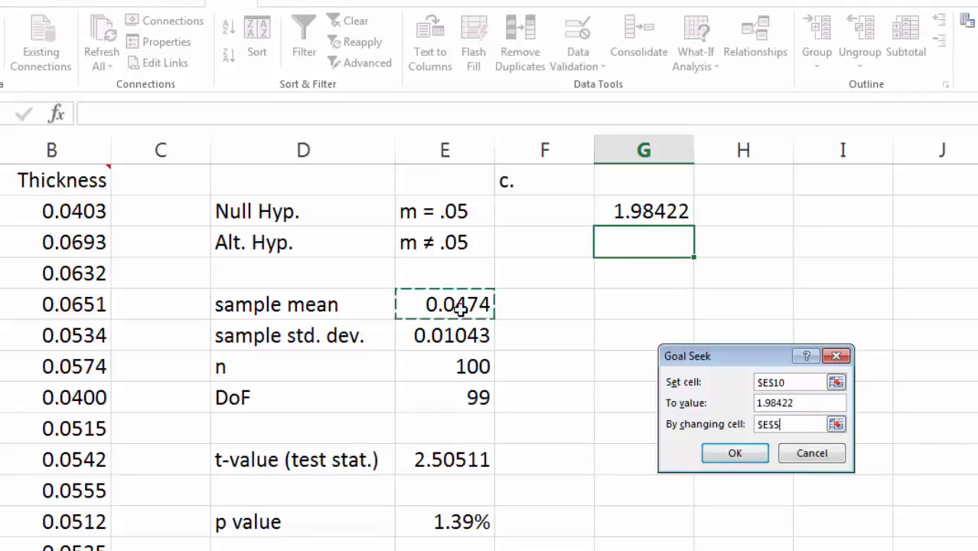
click(736, 454)
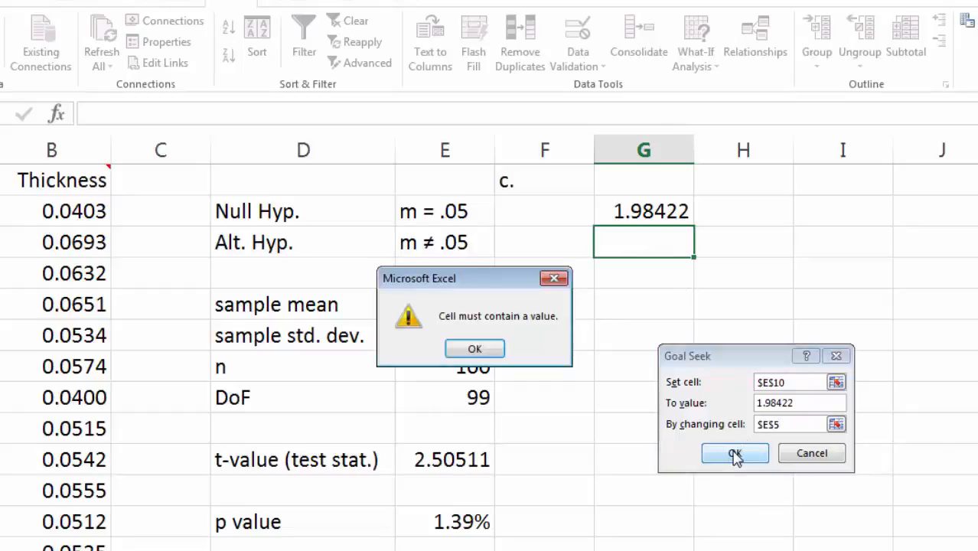
click(478, 348)
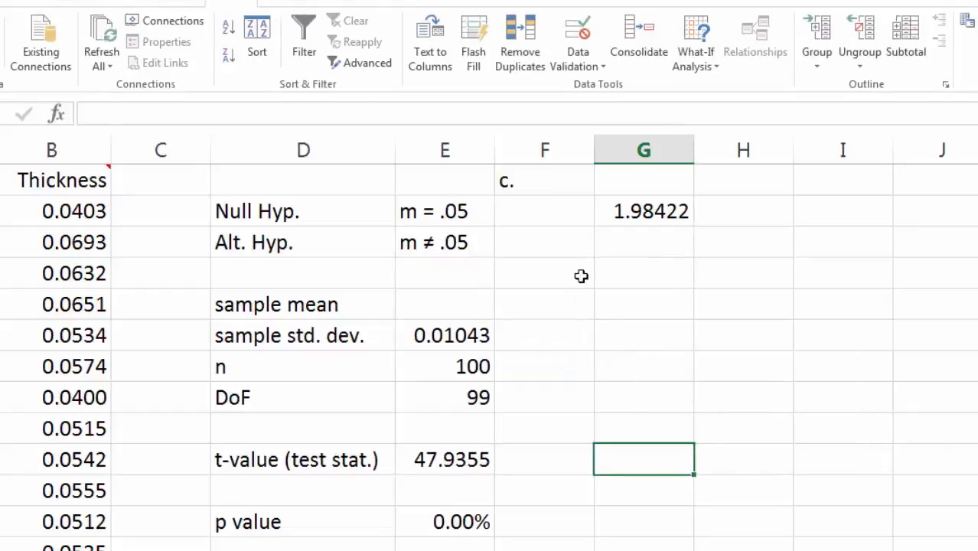
Label the critical t-value in F2 as "t-value @ 5% sig." and fit column F to the text
click(458, 305)
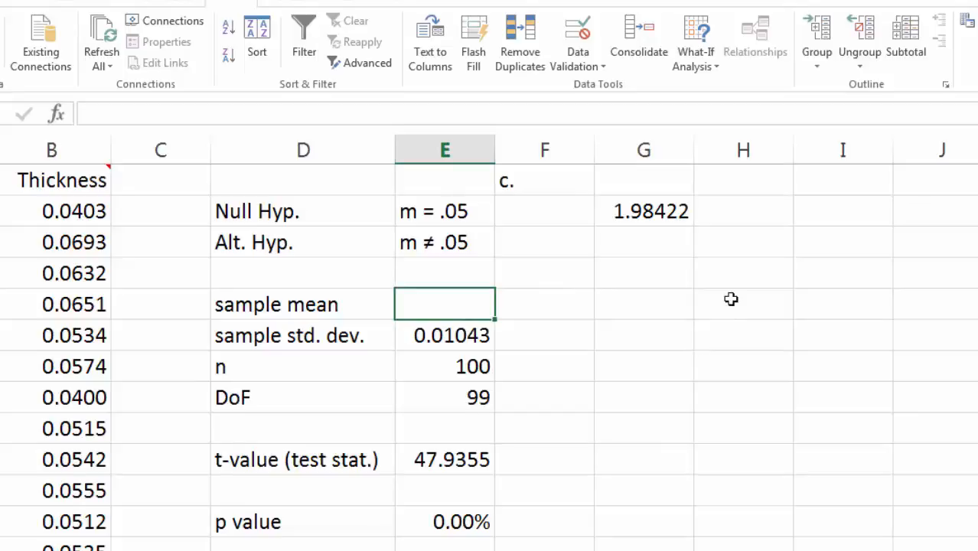
click(660, 277)
click(582, 215)
click(658, 214)
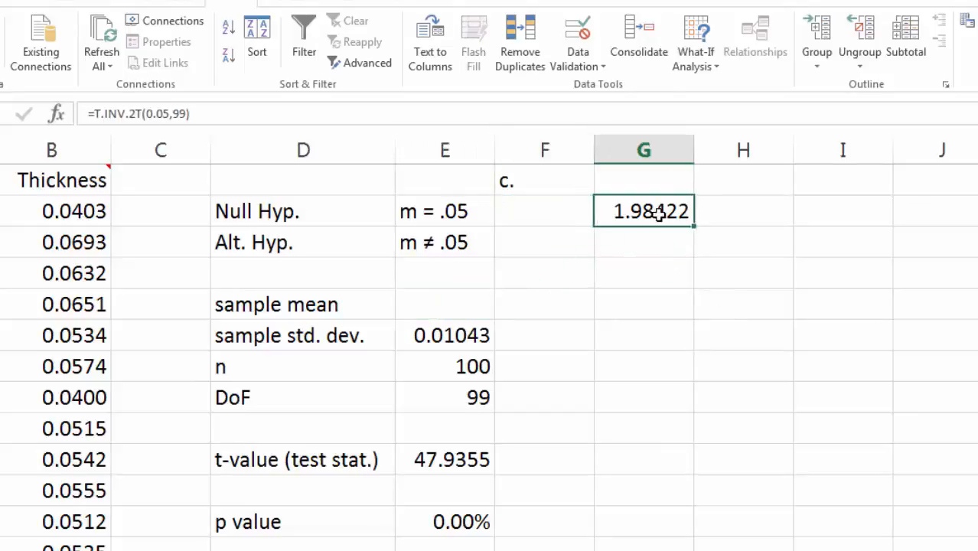
click(563, 208)
text(t)
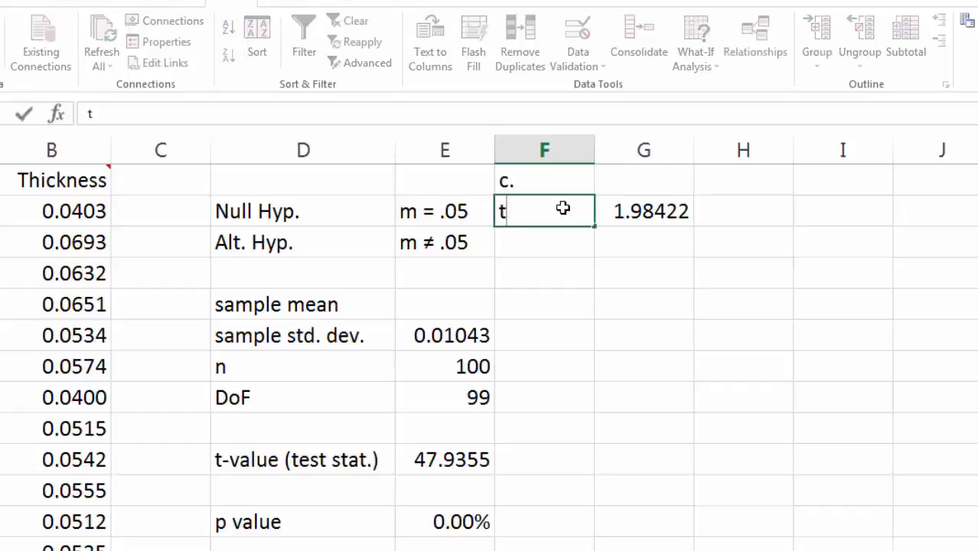
text(-value)
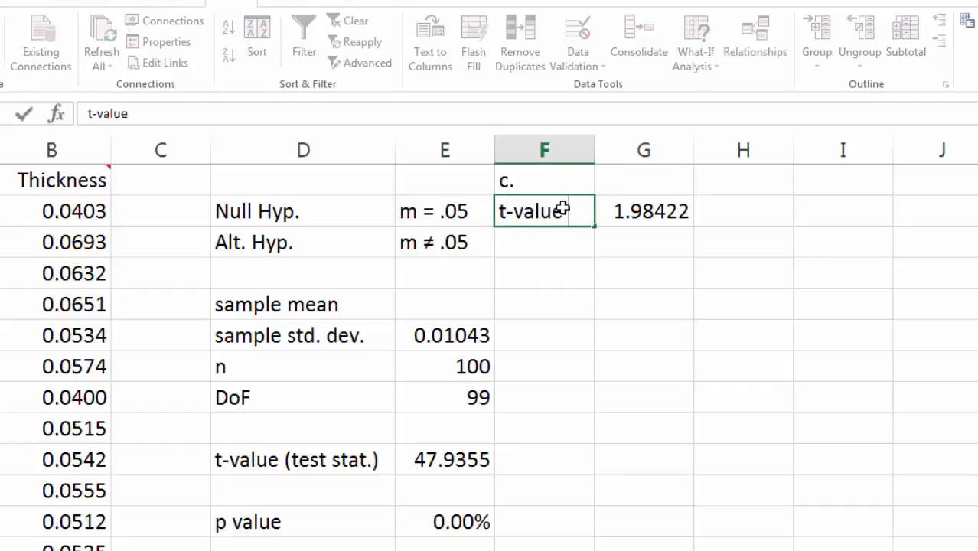
text( @ 5% sig)
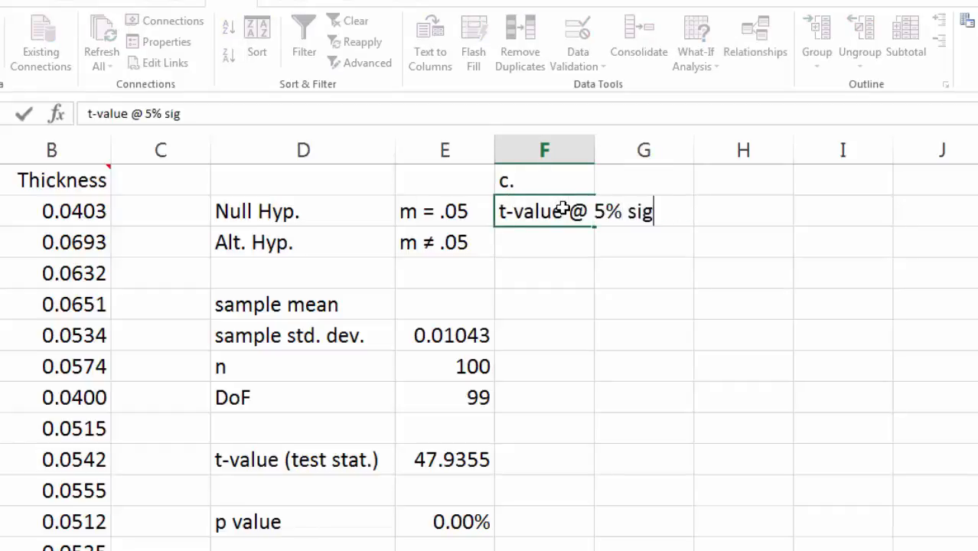
key(BackSpace)
text(g.)
click(720, 305)
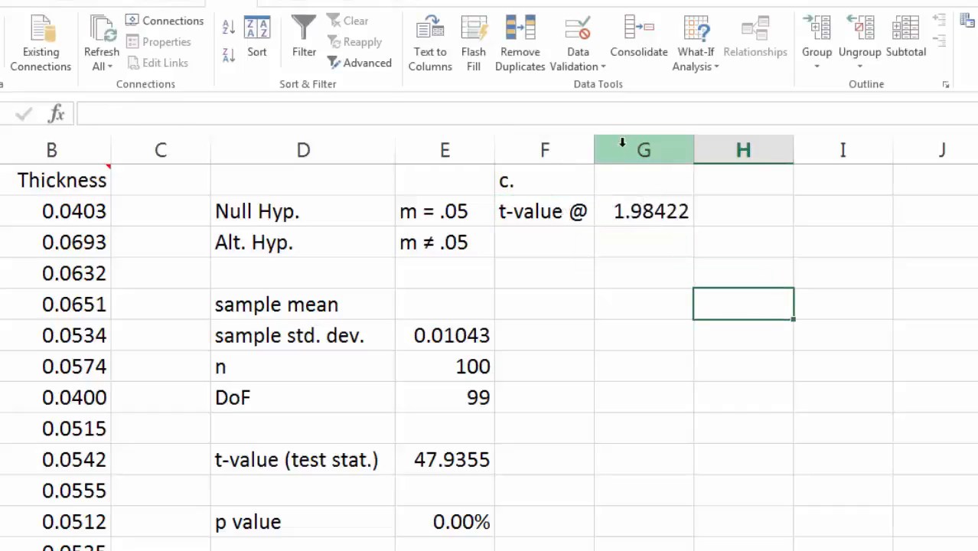
double_click(594, 150)
Use Goal Seek to set the test statistic in E10 to 1.98422 by changing the sample mean in E5
click(690, 211)
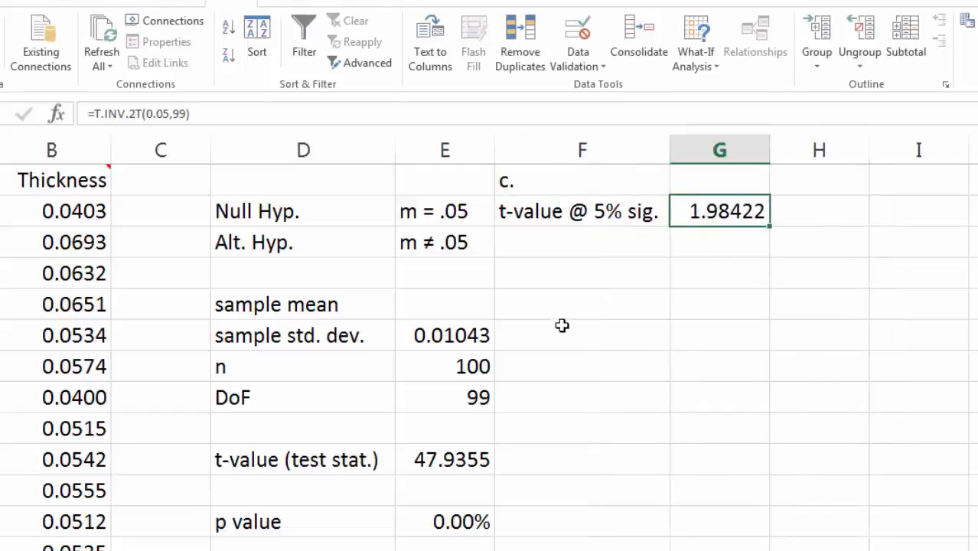
click(709, 60)
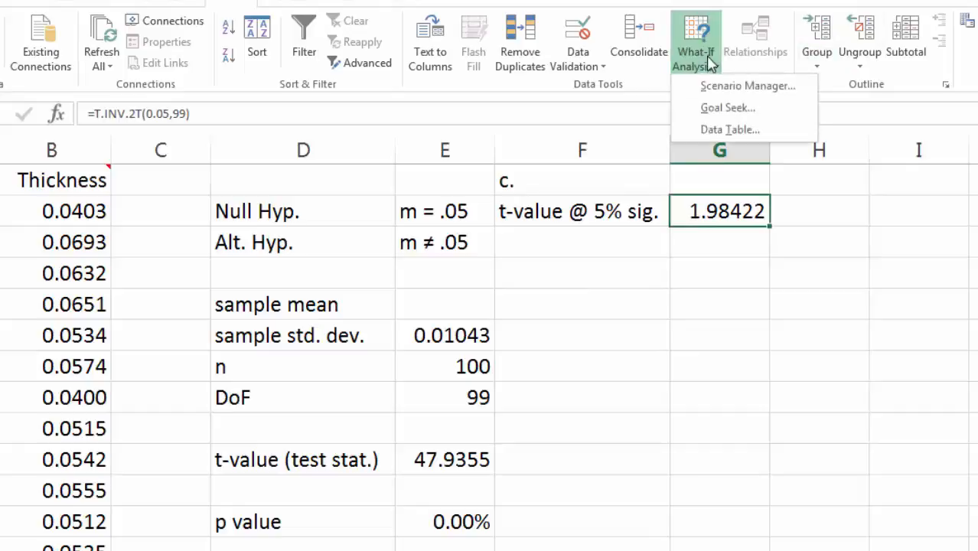
click(727, 108)
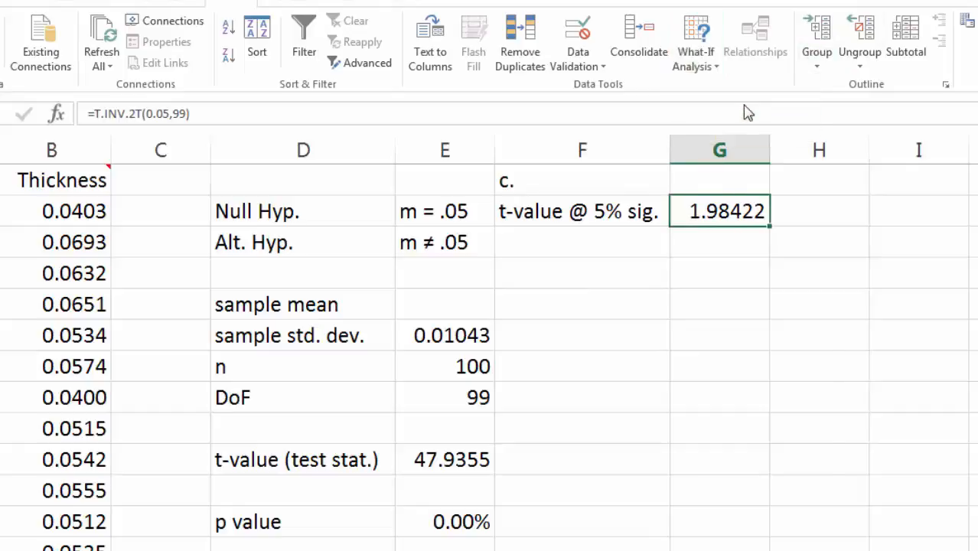
click(464, 463)
click(750, 399)
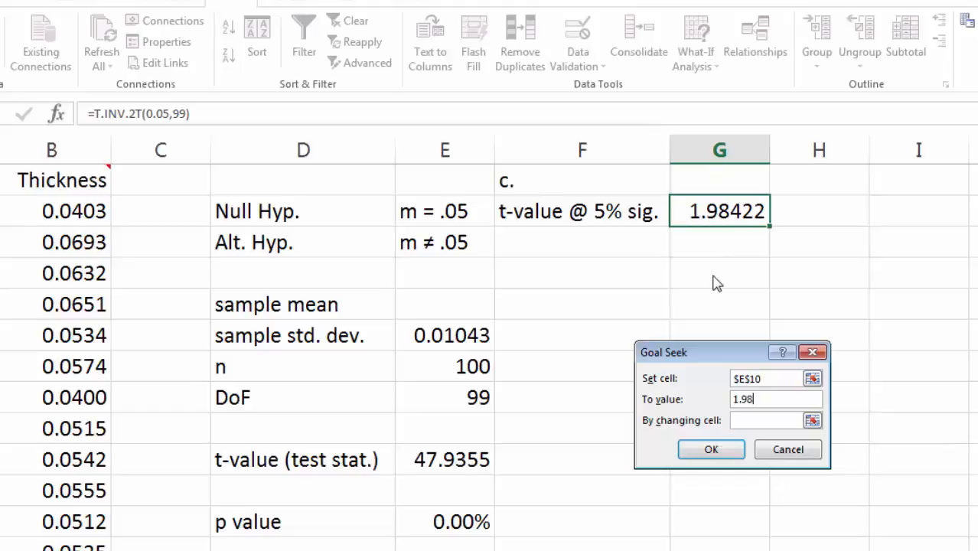
click(750, 420)
click(449, 301)
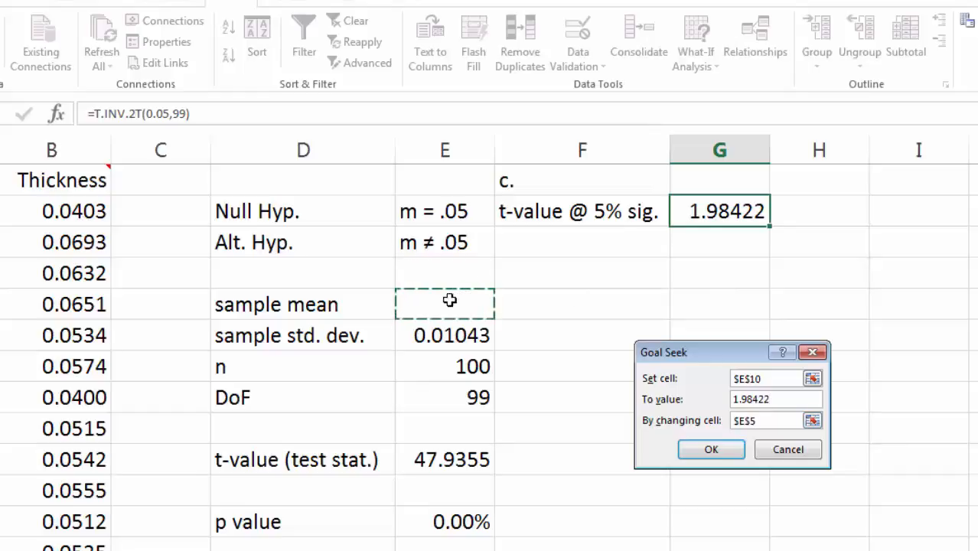
click(714, 452)
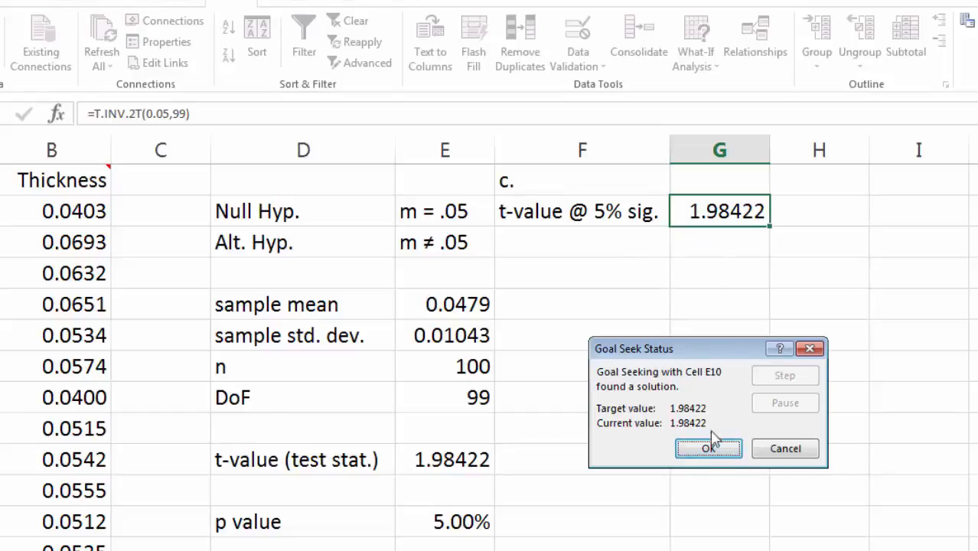
click(709, 447)
Enter "Min. spec @5% sig" in F3 with .0479 in G3, and label F4 "Max. spec @ 5% sig."
click(601, 242)
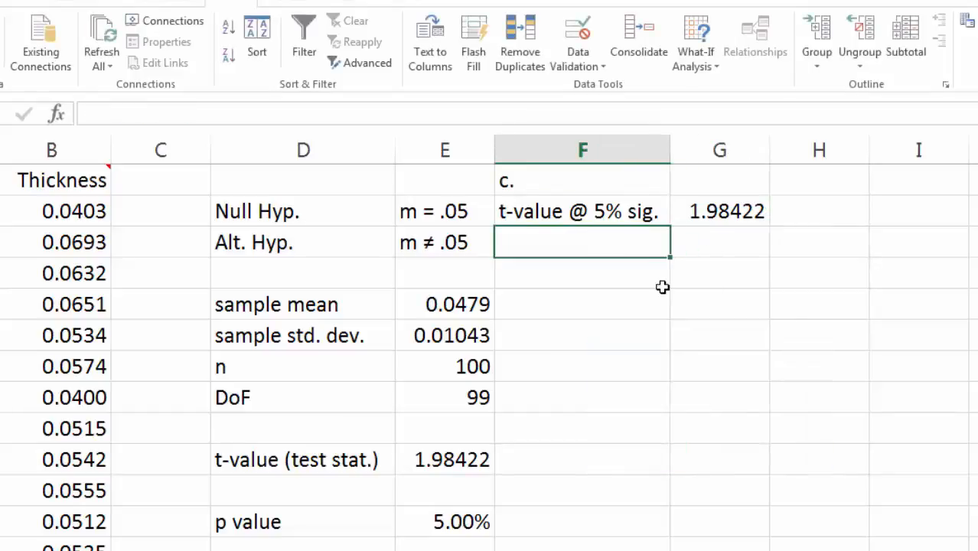
text(Min. spe)
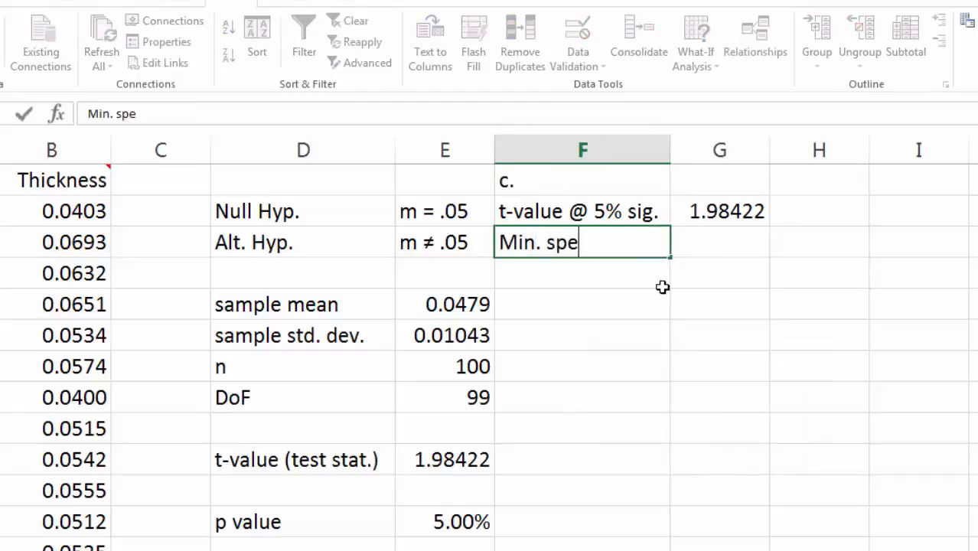
text(c @5% sig)
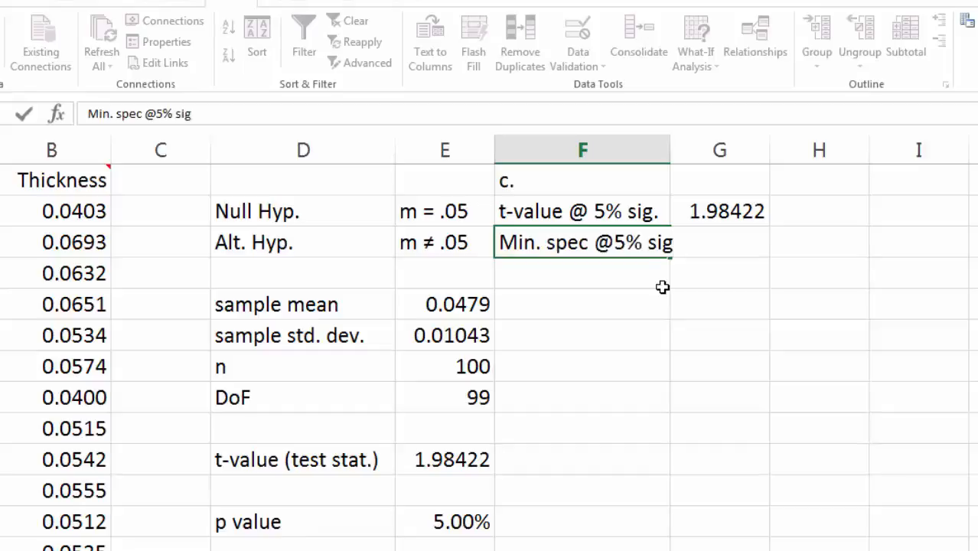
key(Tab)
text(.)
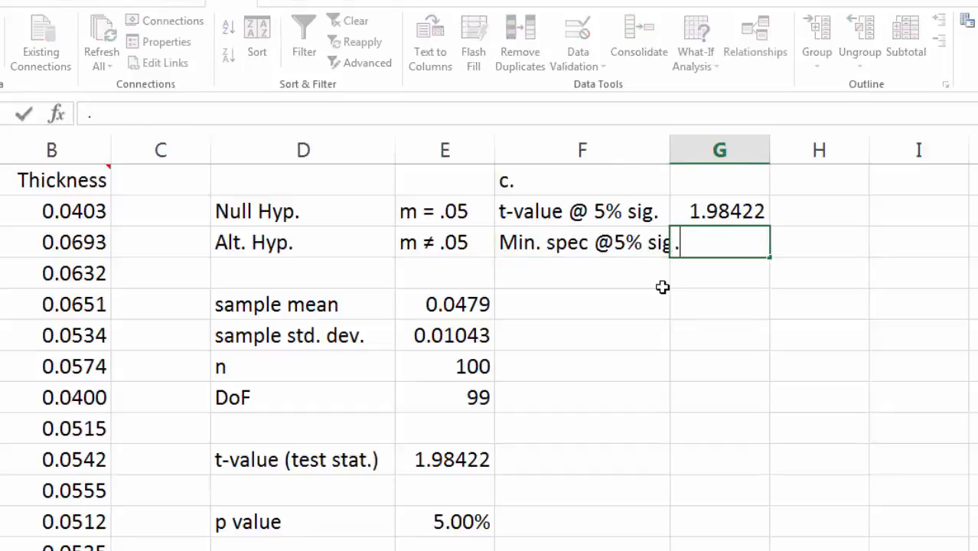
text(04)
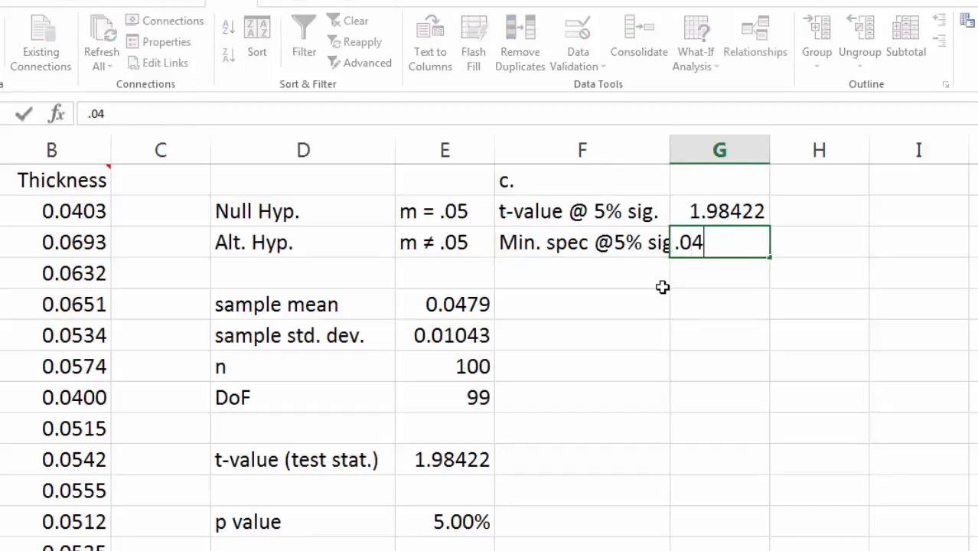
text(79)
key(Return)
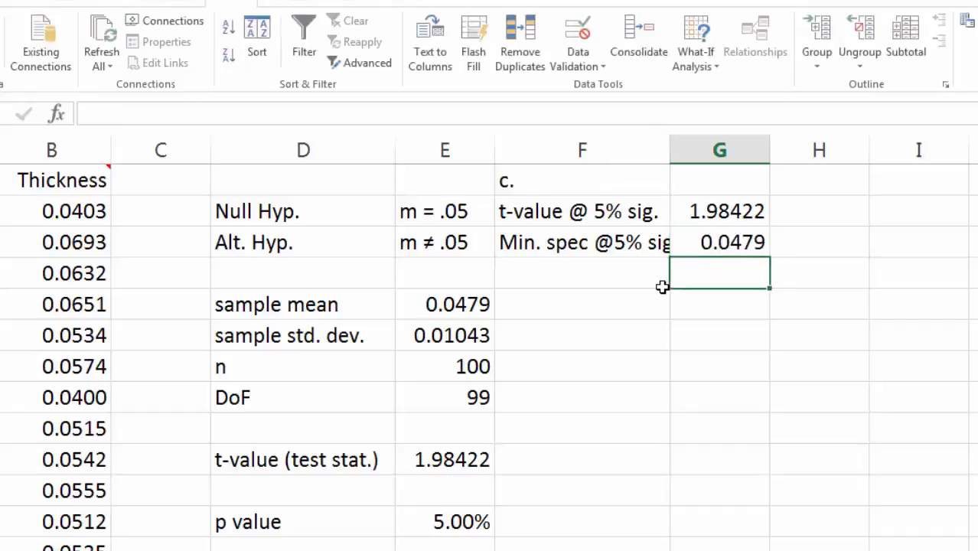
click(662, 287)
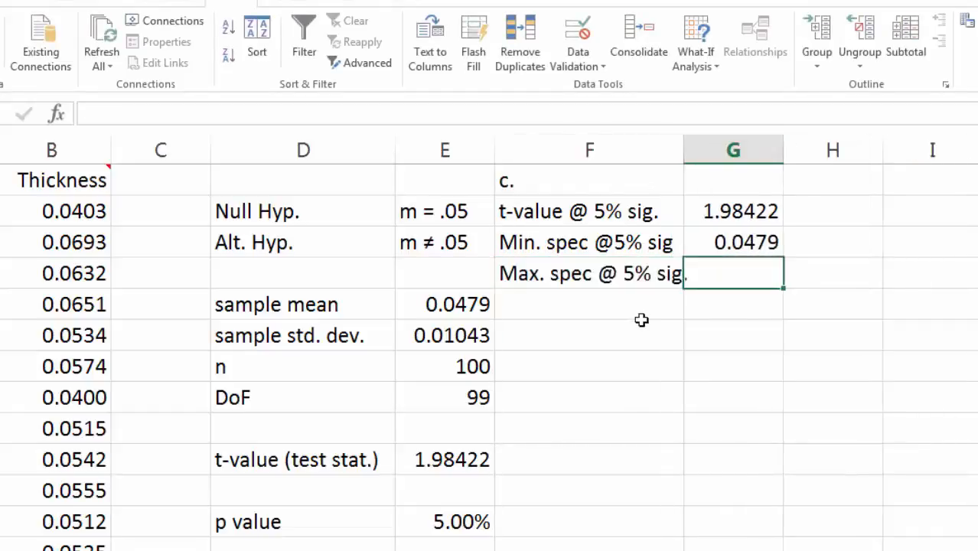
Try to use Goal Seek to set the test statistic in E10 to -1.98422 by changing the sample mean in E5
click(418, 462)
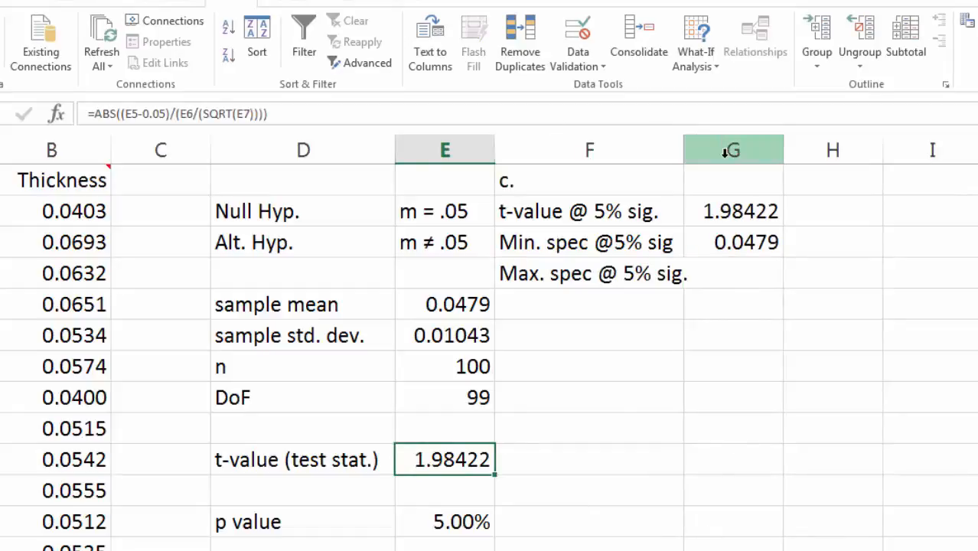
click(697, 46)
click(762, 107)
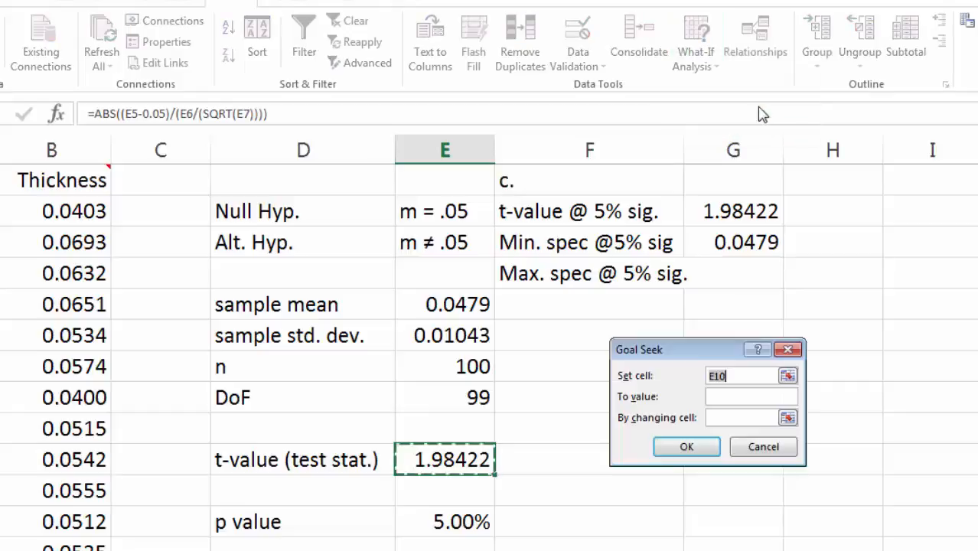
click(754, 399)
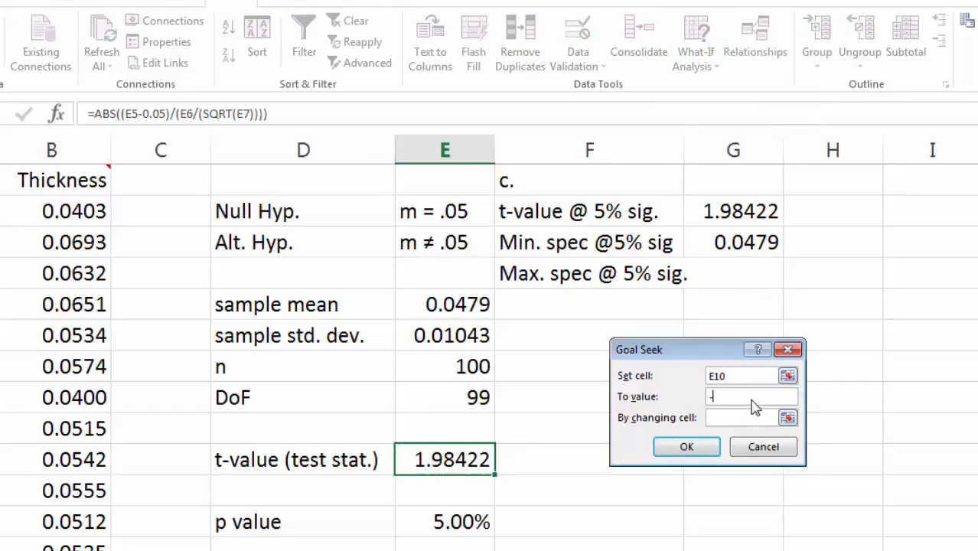
text(-1.98422)
click(744, 417)
click(459, 304)
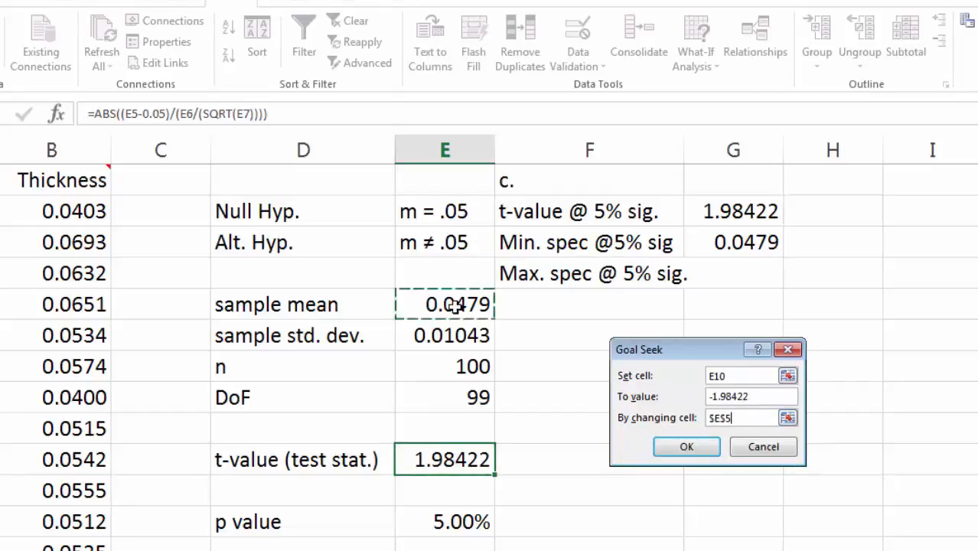
click(701, 447)
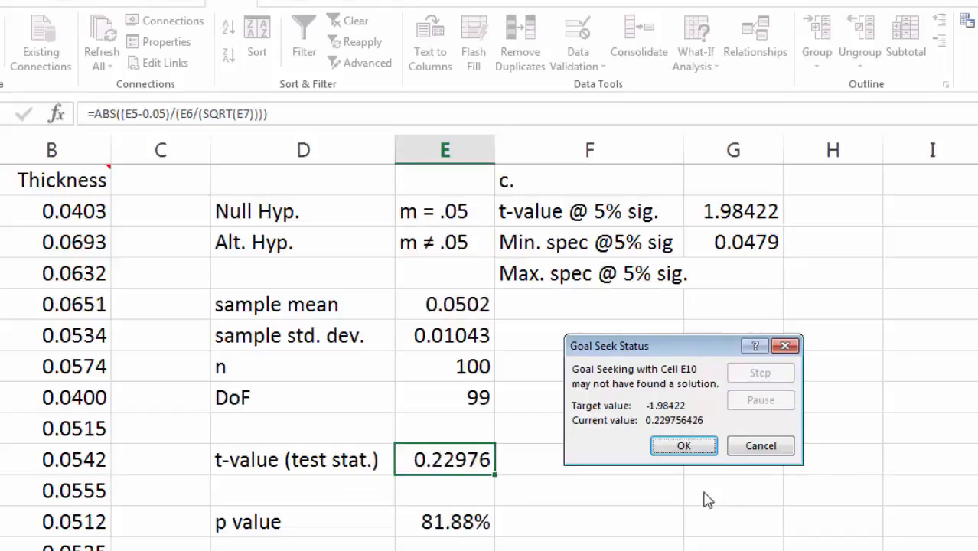
click(699, 450)
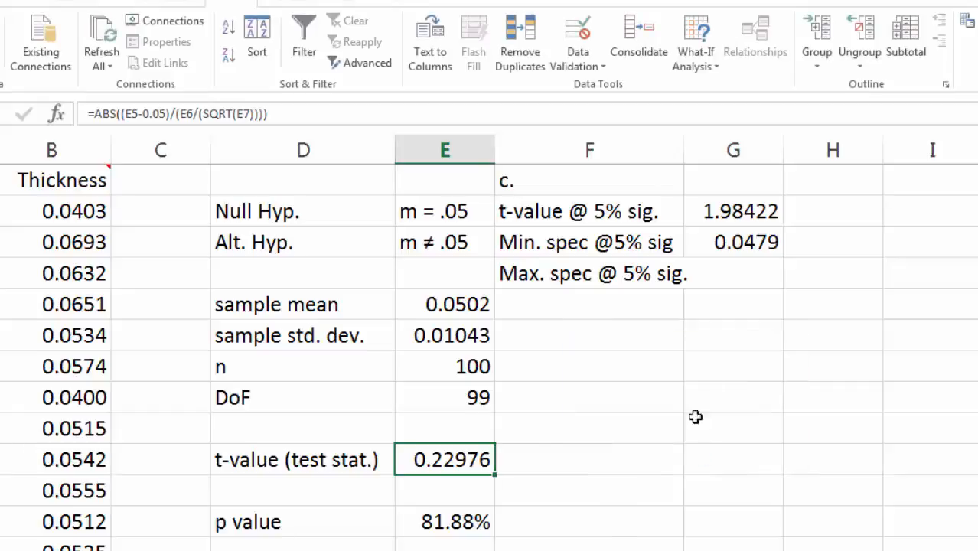
click(766, 264)
text(.)
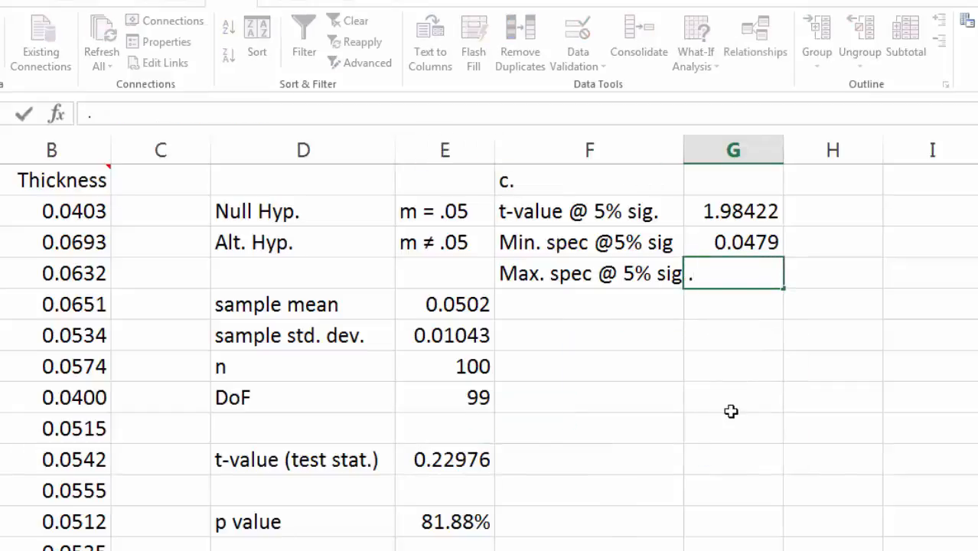
text(050)
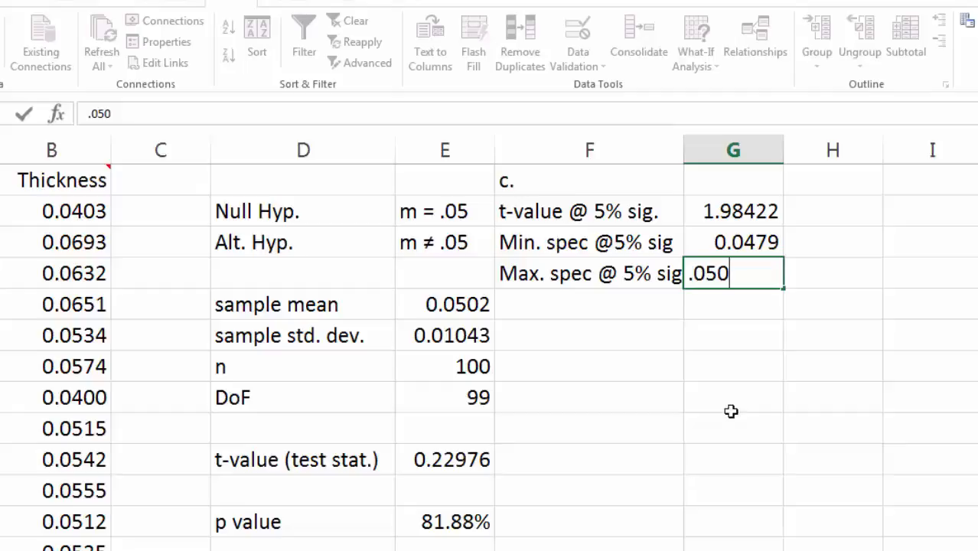
key(BackSpace)
key(BackSpace)
key(BackSpace)
key(BackSpace)
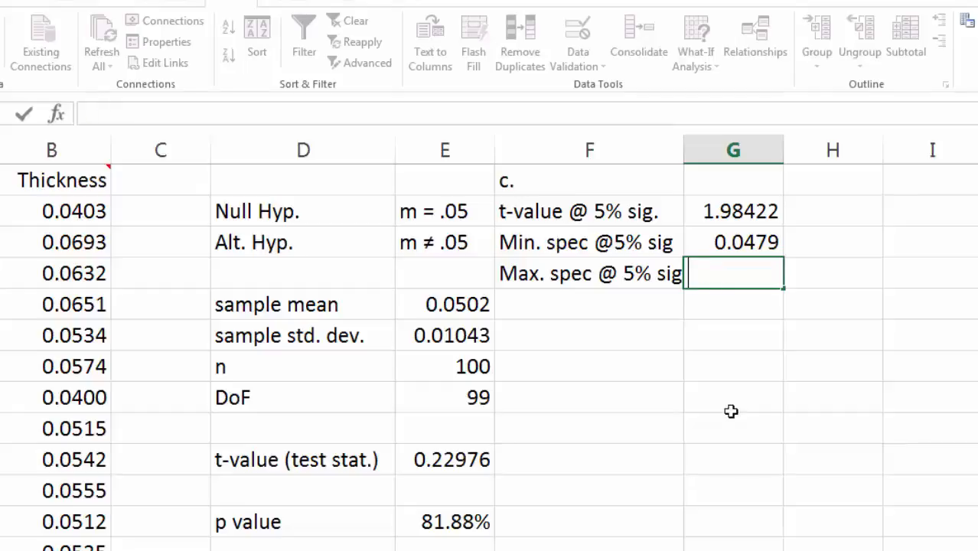
key(Escape)
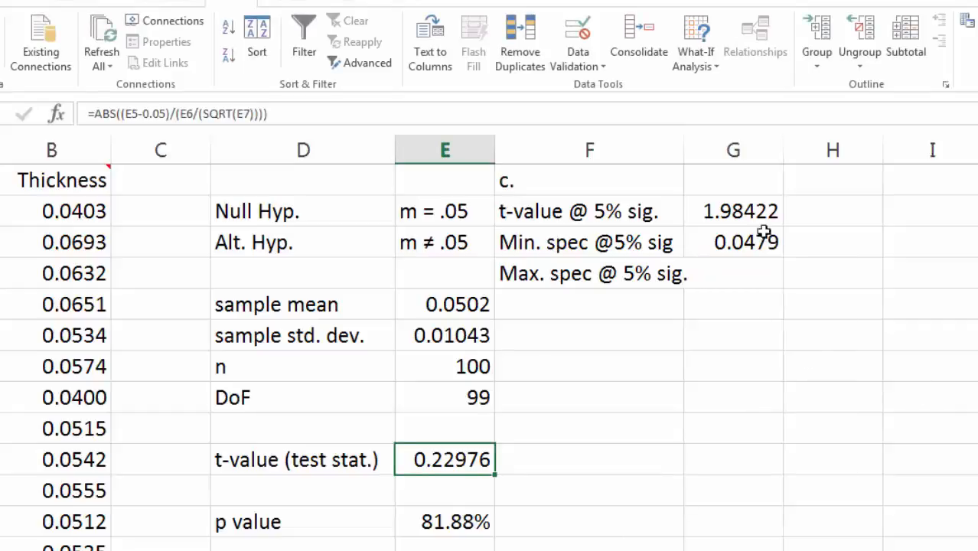
Remove the ABS function from the test statistic formula in E10, leaving =(E5-0.05)/(E6/(SQRT(E7)))
click(105, 114)
drag(105, 114, 93, 113)
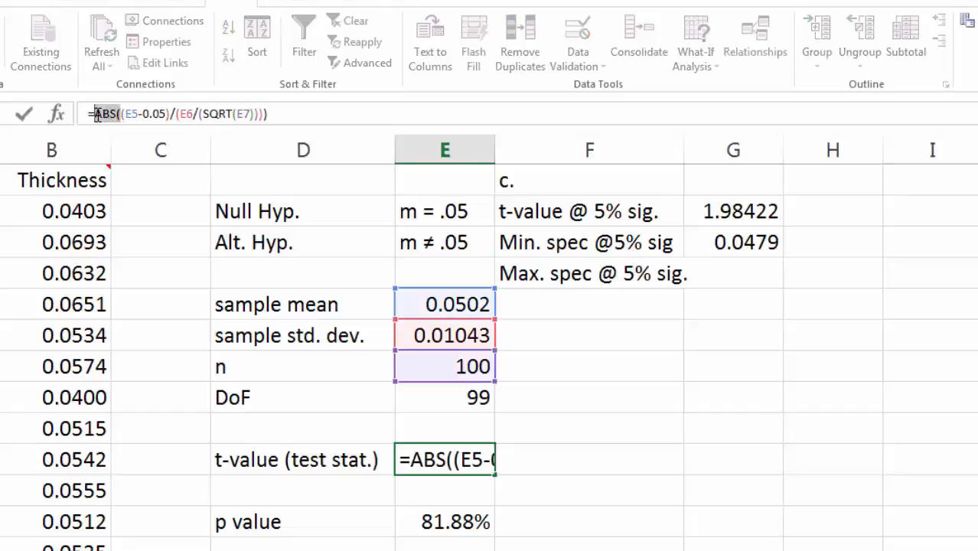
key(BackSpace)
click(287, 112)
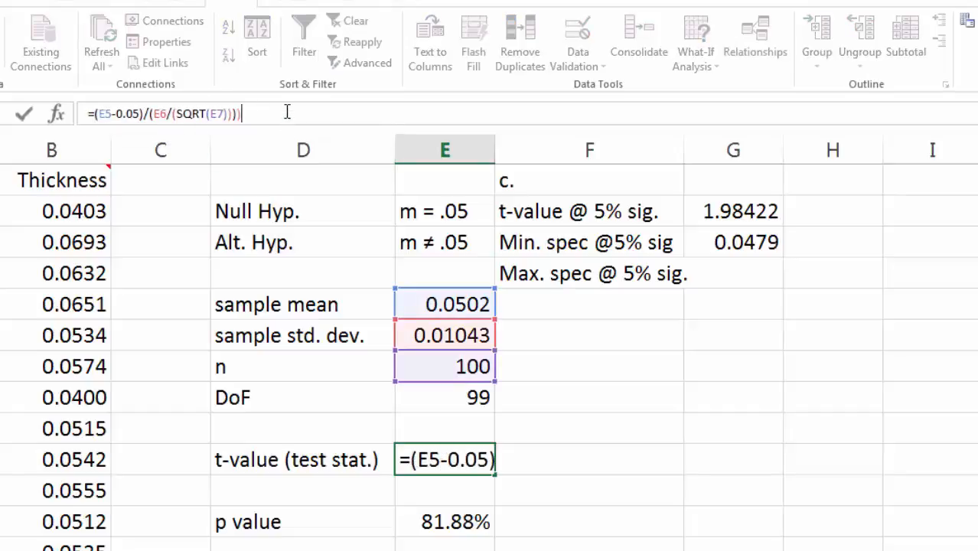
key(Return)
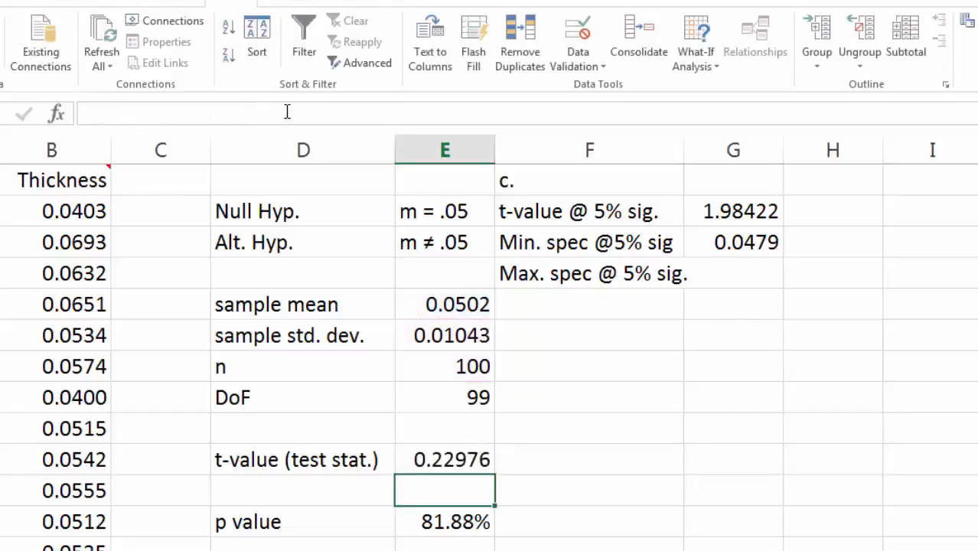
Use Goal Seek to set the test statistic in E10 to -1.98422 by changing the sample mean in E5
click(473, 509)
click(735, 366)
click(696, 54)
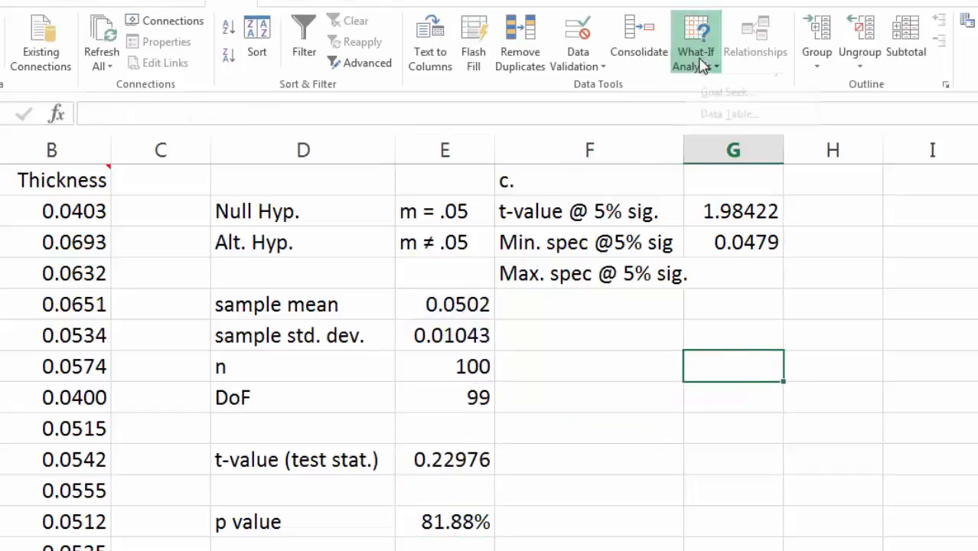
click(762, 115)
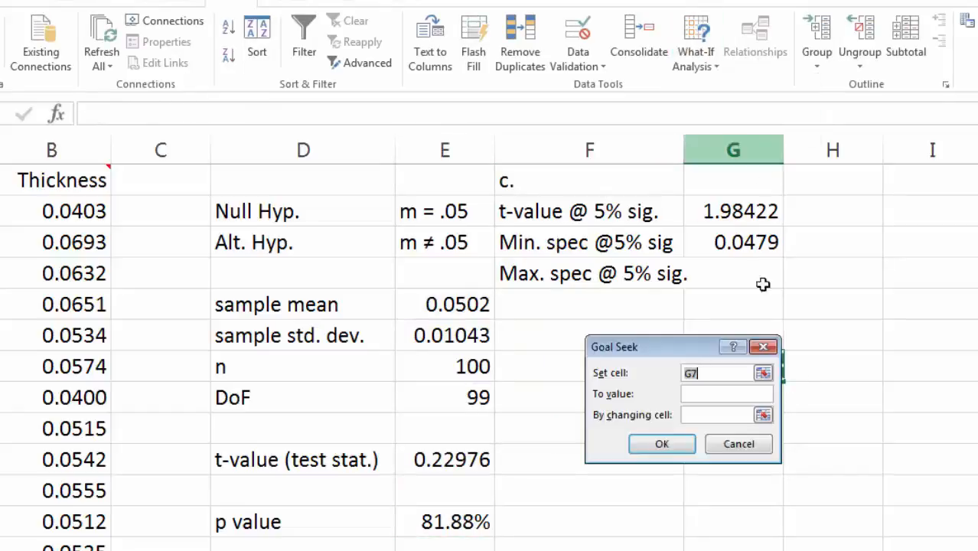
click(457, 461)
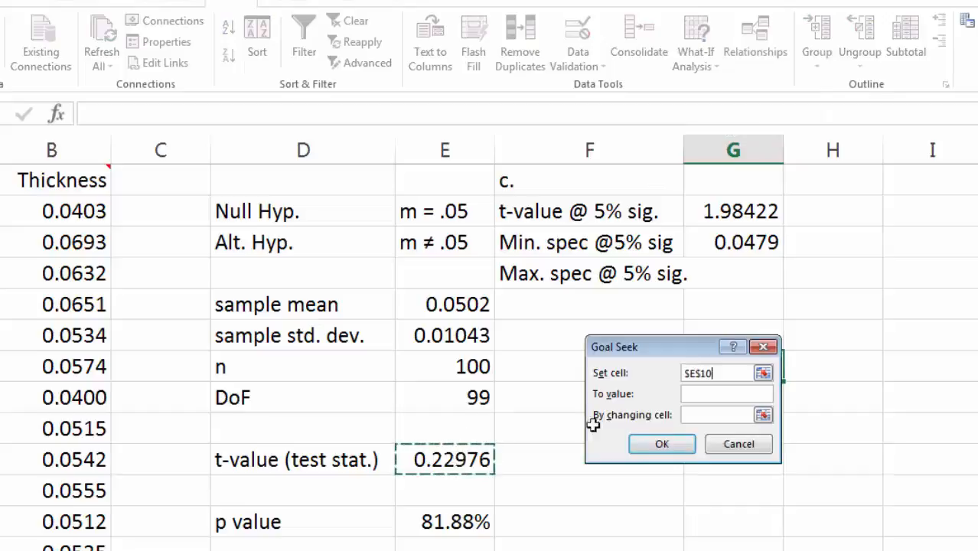
click(715, 398)
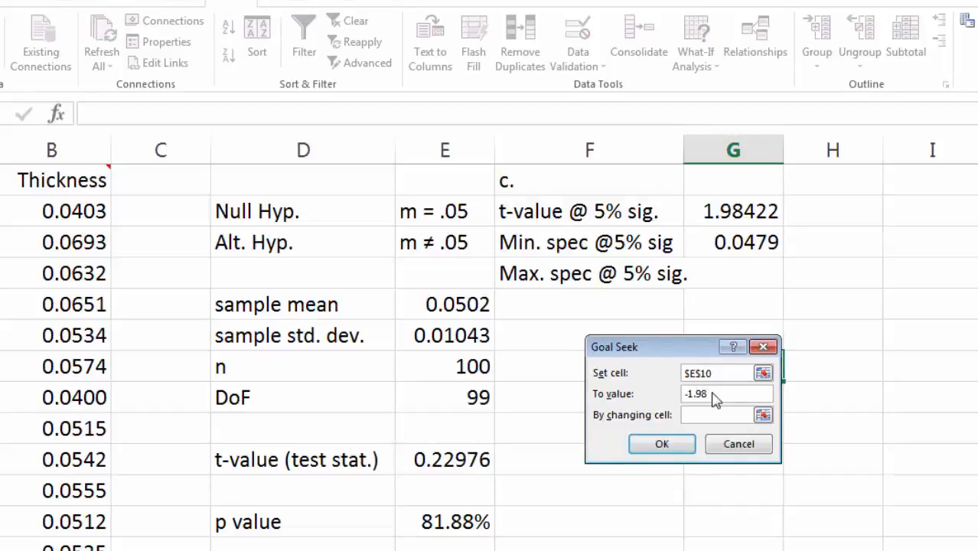
text(-1.98422)
click(469, 309)
click(660, 444)
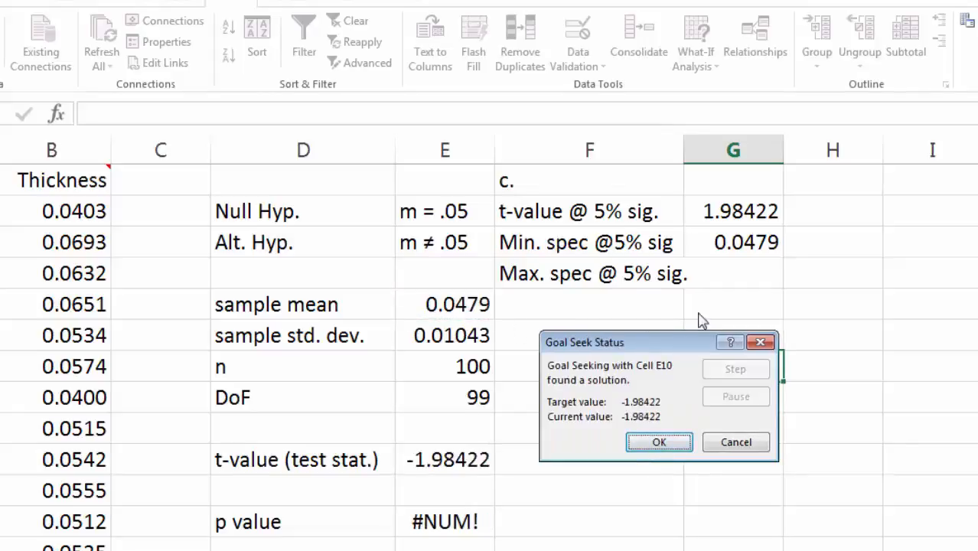
key(Escape)
Enter .0521 in G4 as the maximum spec at 5% significance
click(753, 264)
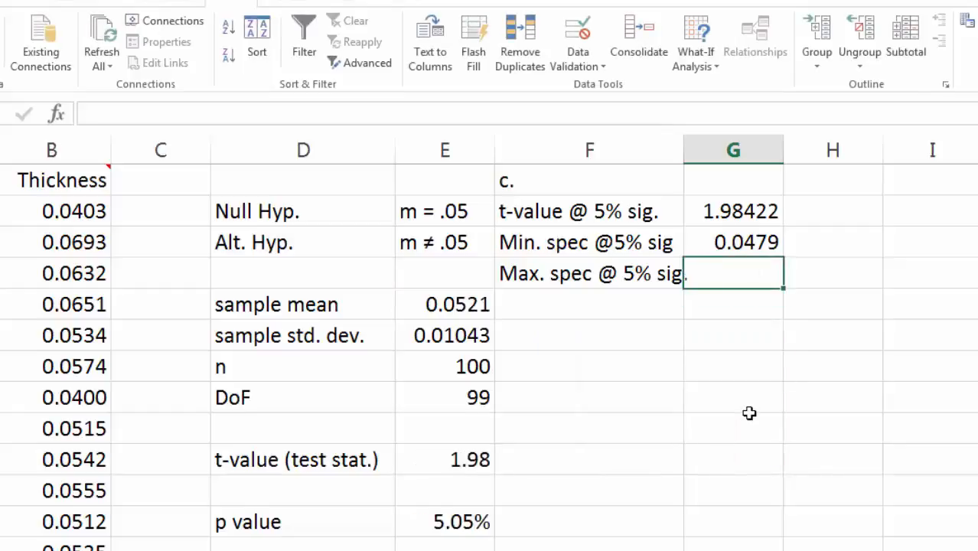
text(.0521)
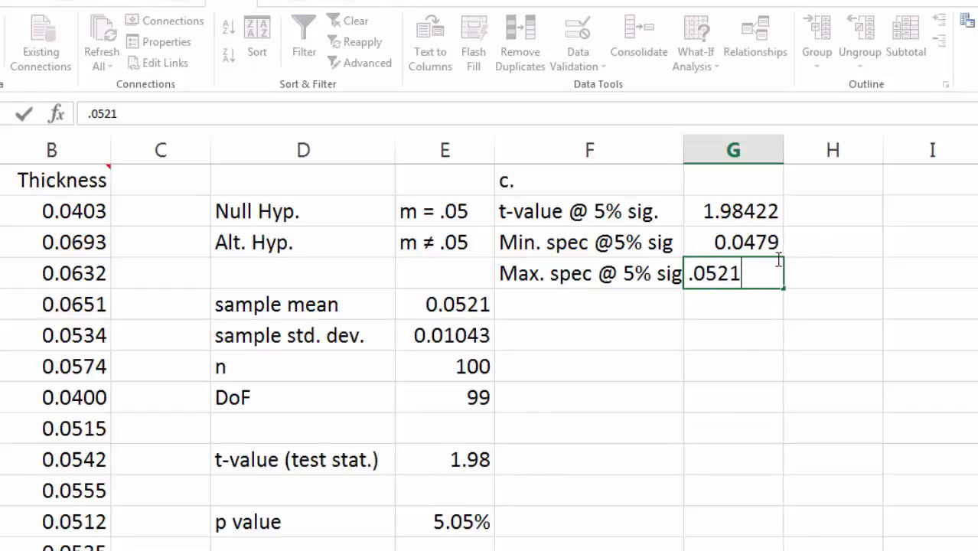
click(789, 337)
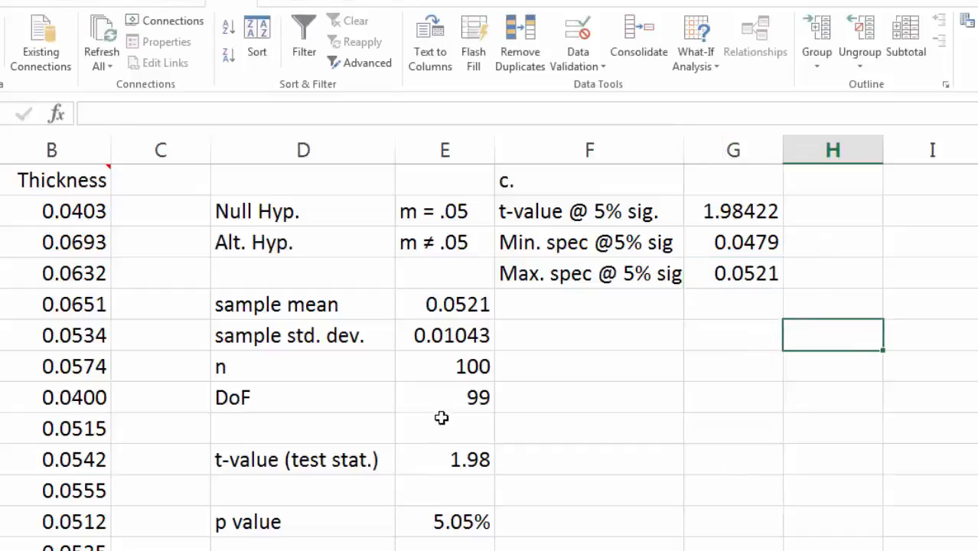
Check the formulas behind the test statistic and p value, and display the test statistic in E10 with five decimal places
click(455, 468)
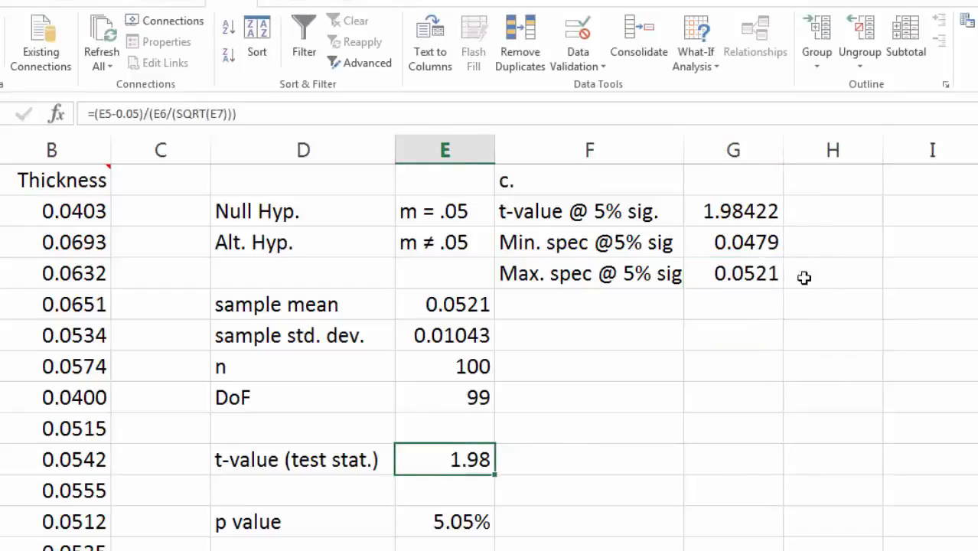
click(830, 271)
click(456, 521)
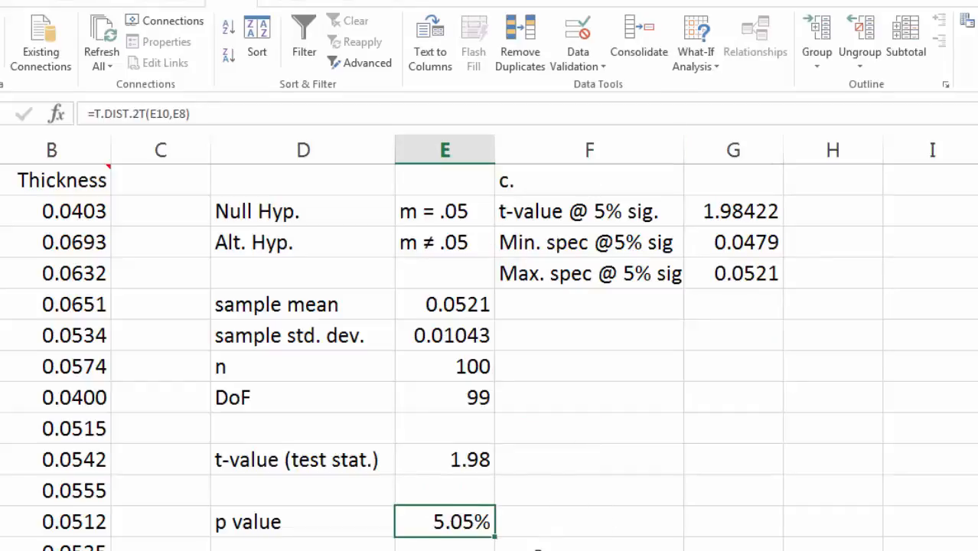
click(475, 458)
click(2, 3)
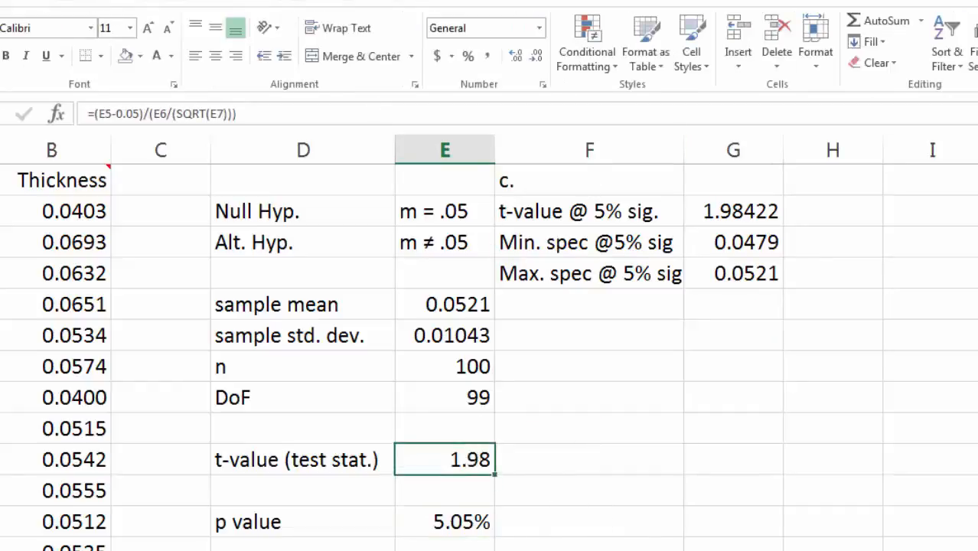
click(517, 58)
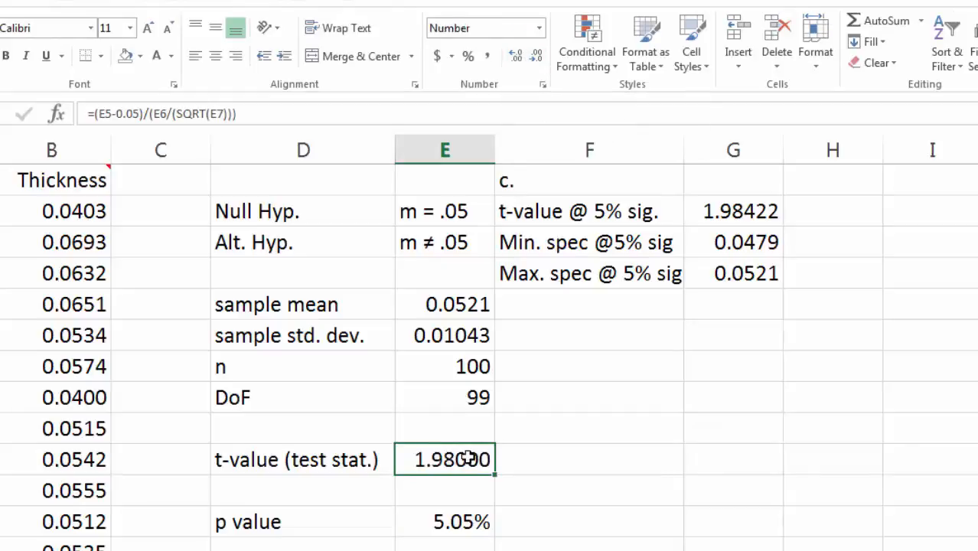
click(728, 391)
Use Goal Seek to set the test statistic in E10 to 1.98422 by changing E5, and check the sample mean and p value
click(736, 370)
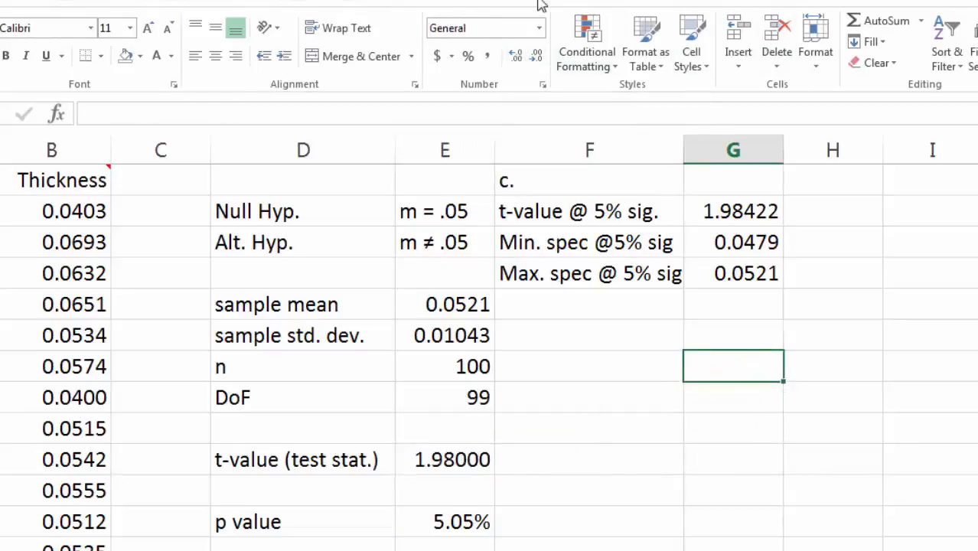
click(234, 3)
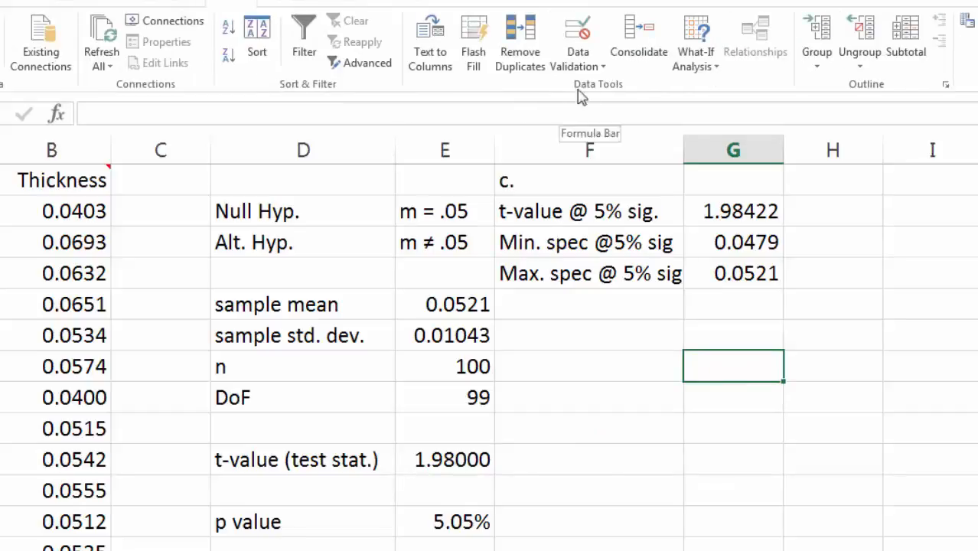
click(696, 70)
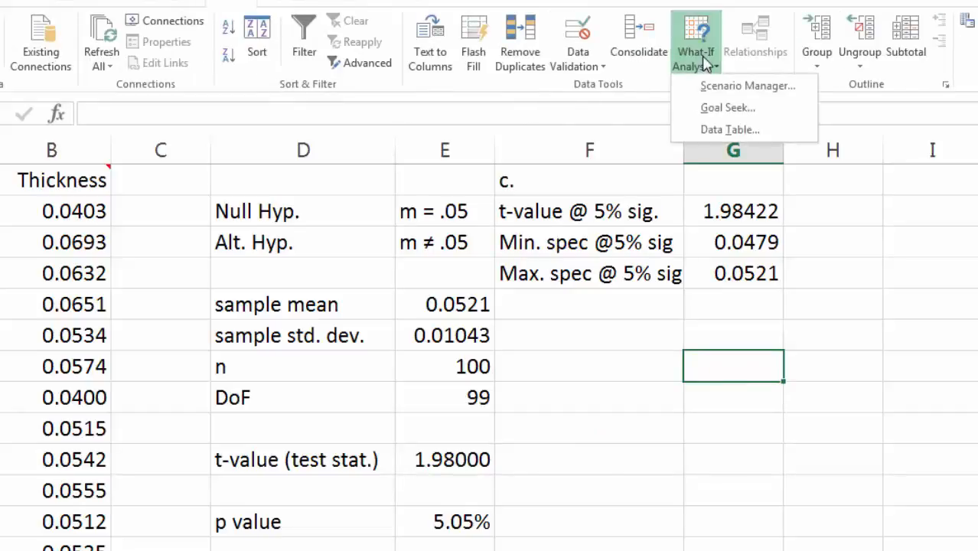
click(744, 108)
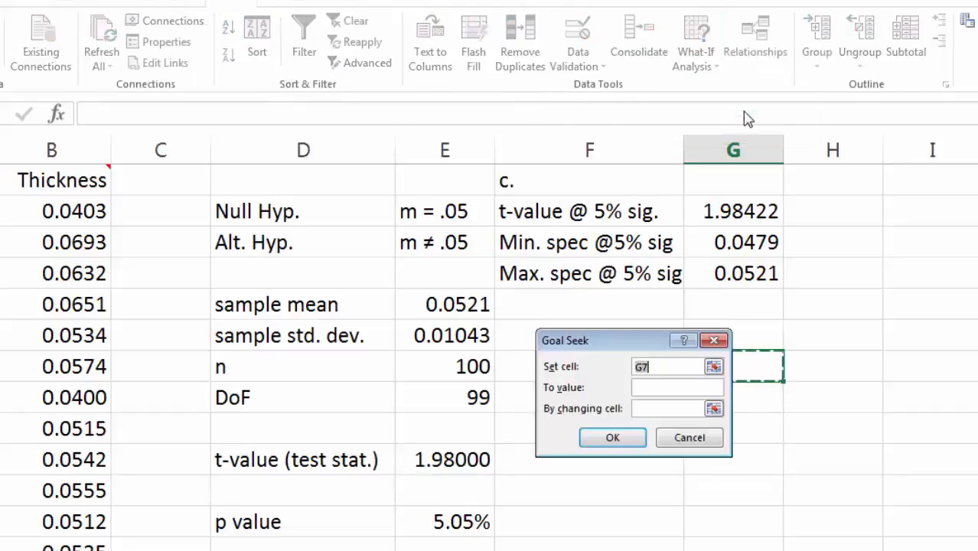
click(452, 462)
click(681, 388)
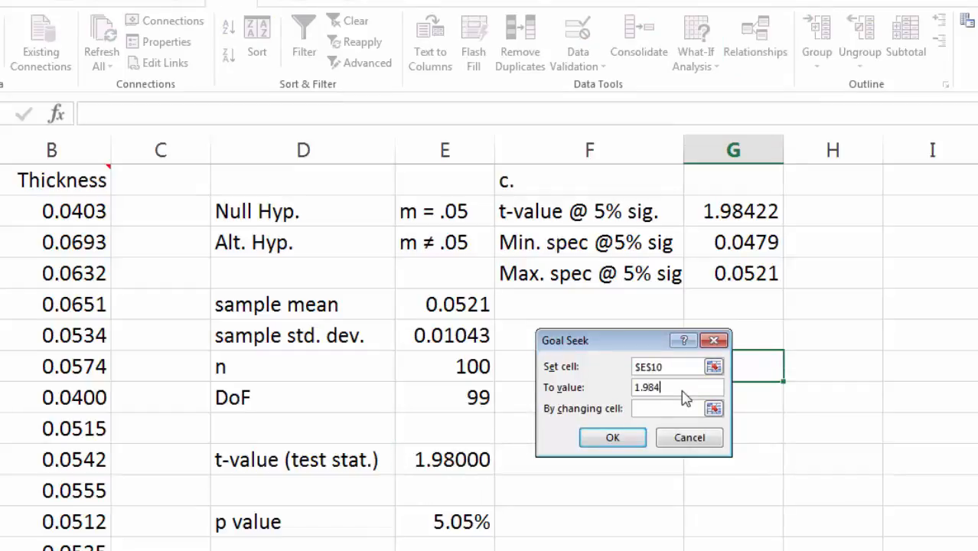
click(704, 387)
click(406, 295)
click(614, 437)
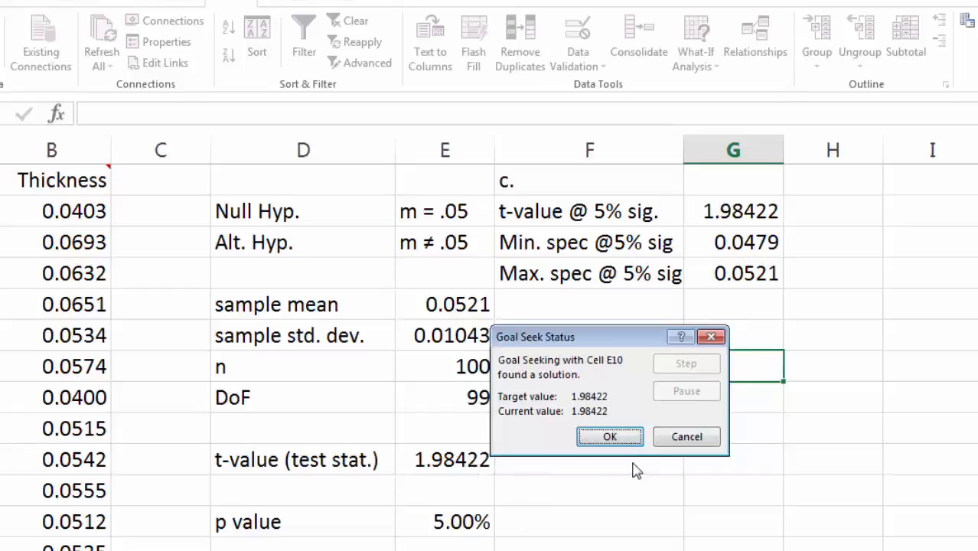
click(610, 437)
click(444, 300)
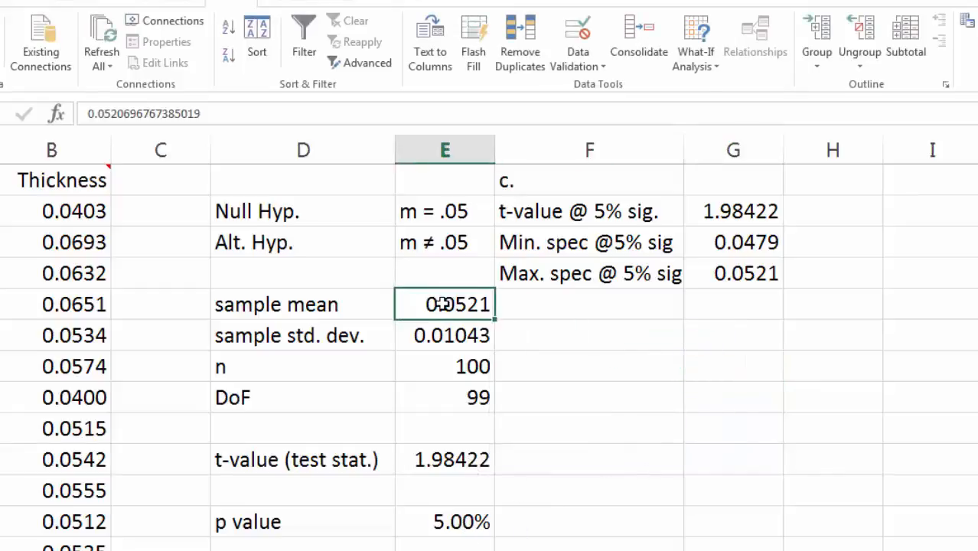
click(449, 527)
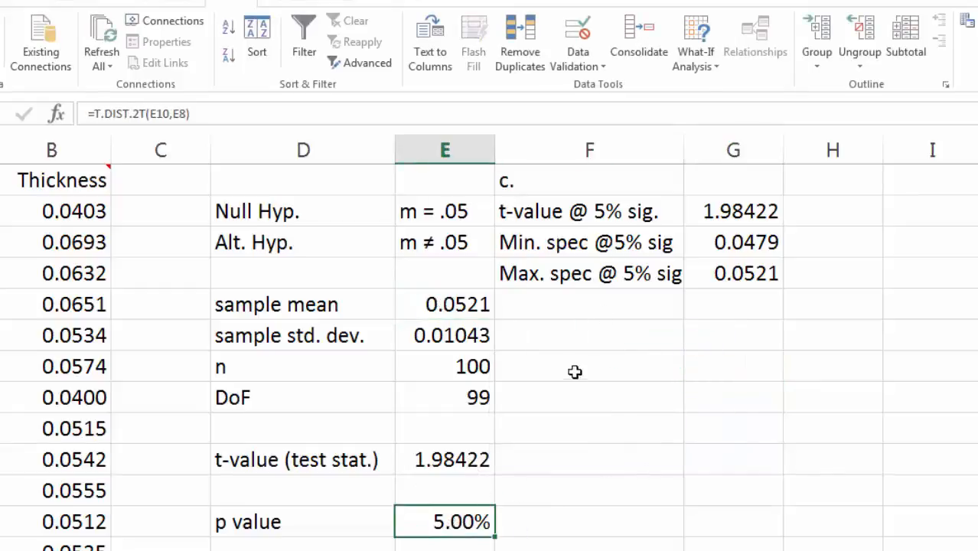
click(762, 242)
drag(766, 278, 767, 276)
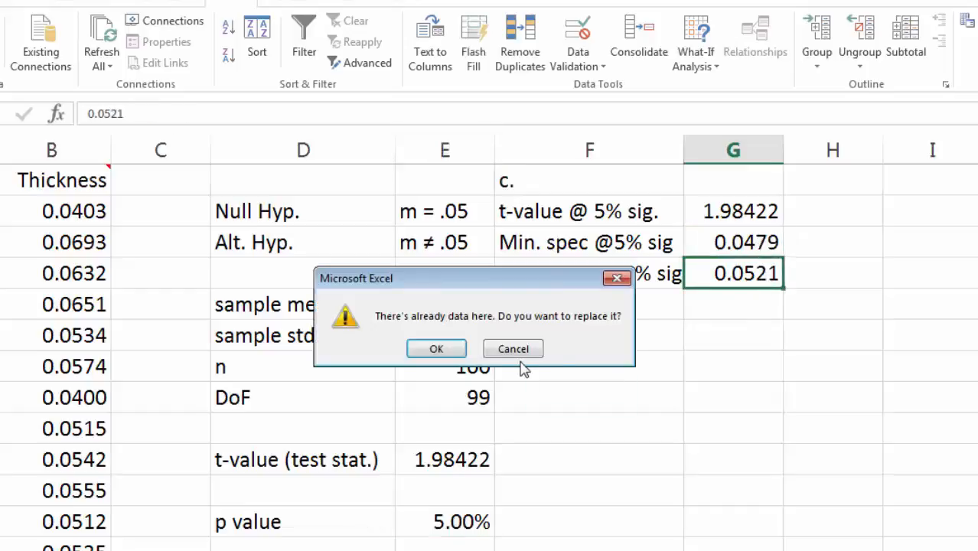
click(440, 347)
key(ctrl+z)
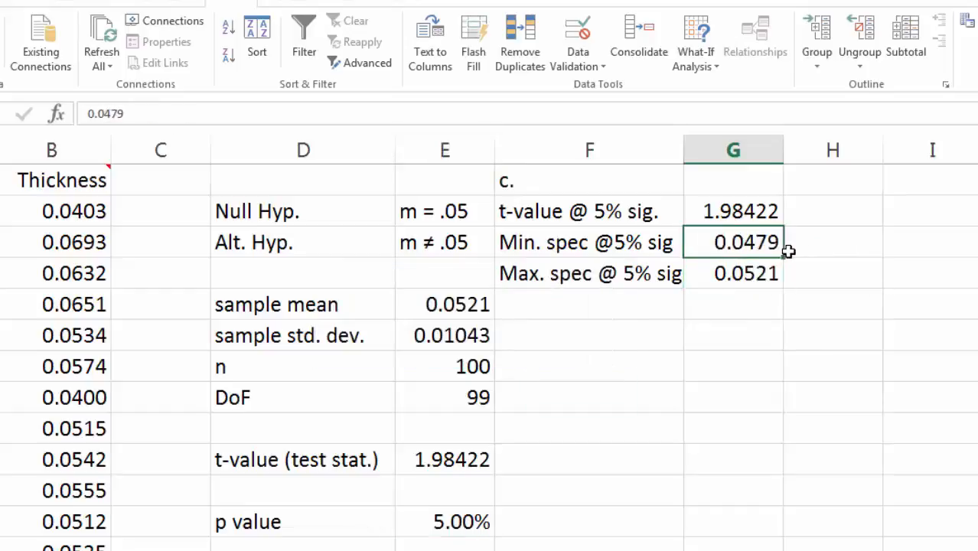
Highlight the minimum and maximum spec values in G3:G4 with a yellow fill
click(807, 249)
click(750, 243)
drag(750, 243, 749, 264)
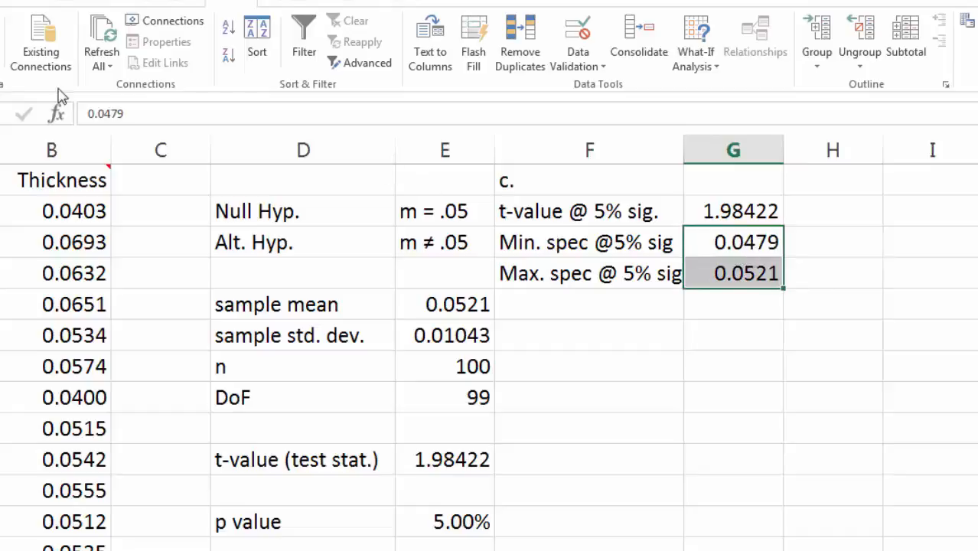
click(1, 2)
click(140, 56)
click(176, 208)
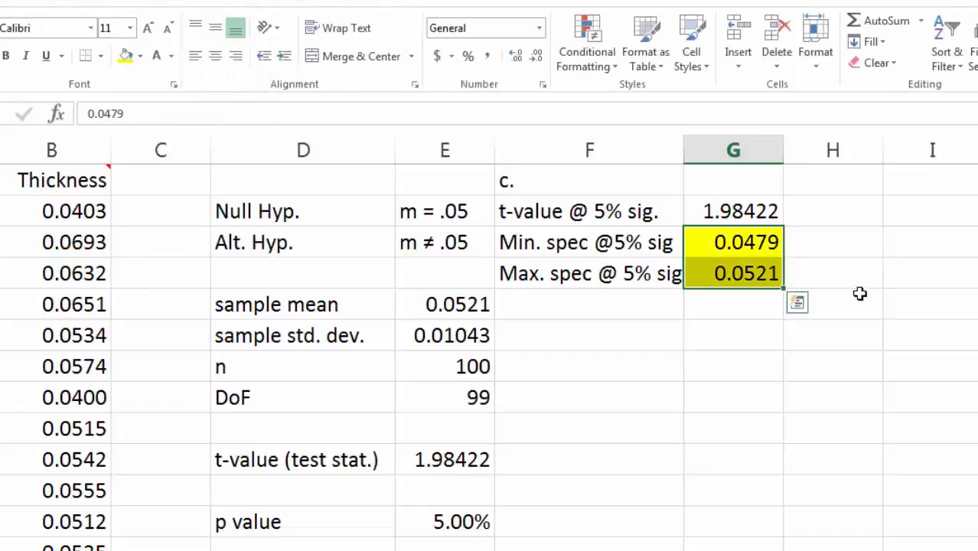
click(848, 270)
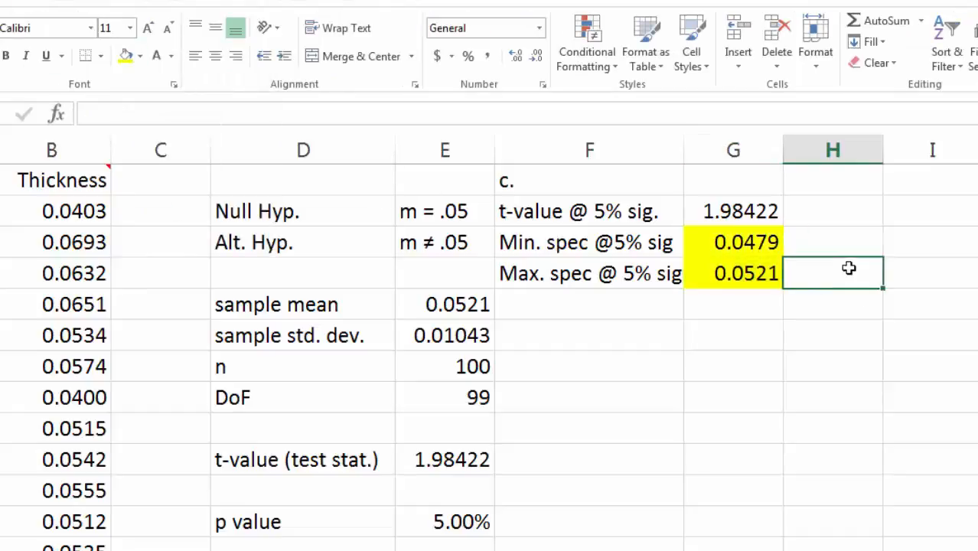